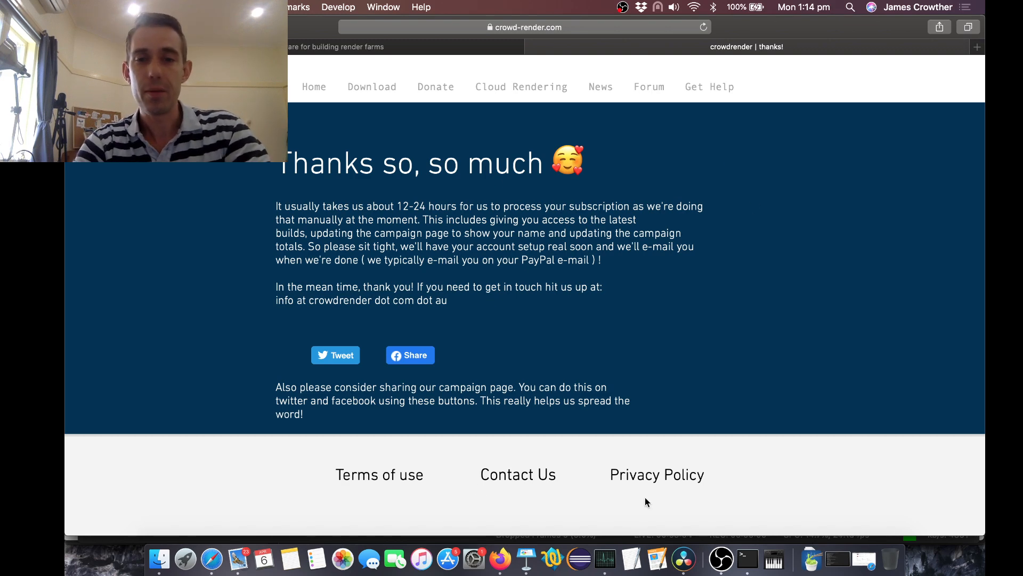
- Switch to OBS and make the Blackmagic Device source visible in the scene
left_click(721, 559)
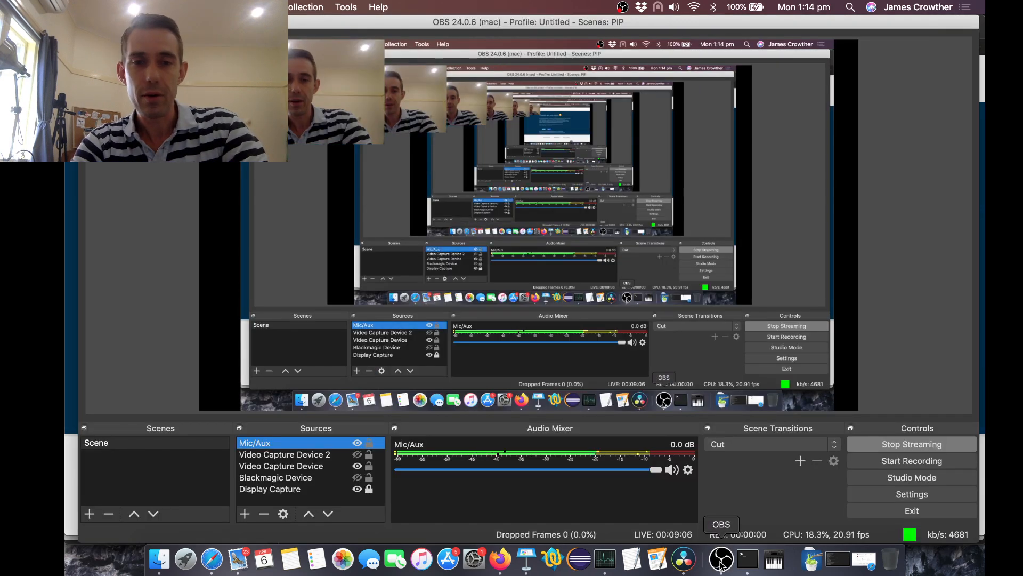
left_click(358, 478)
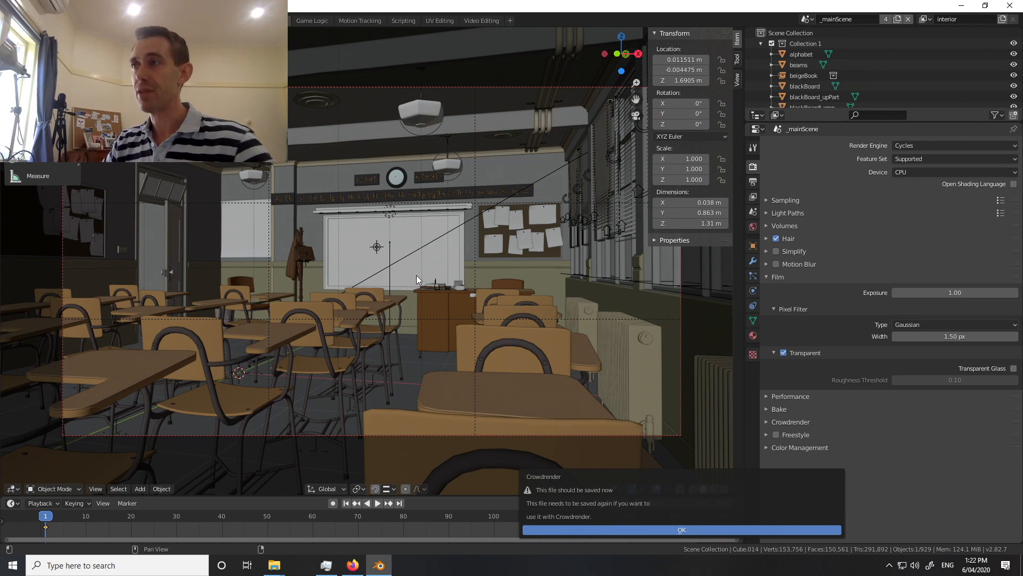
- Switch to File Explorer and examine the chairs, coatStand, desks and lamps subfolders of the classroom project's assets folder
mouse_move(274, 565)
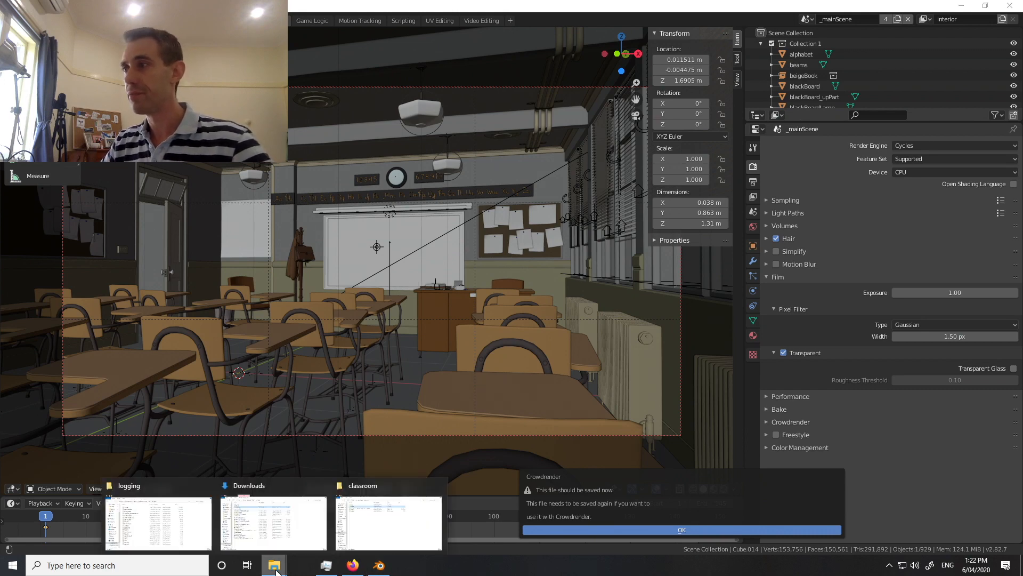
left_click(375, 524)
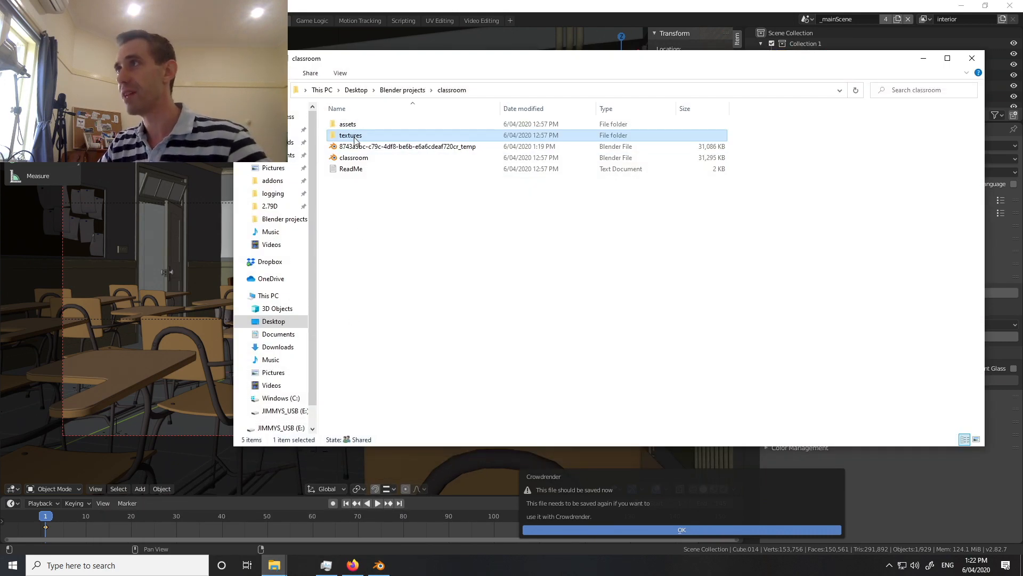
double_click(355, 125)
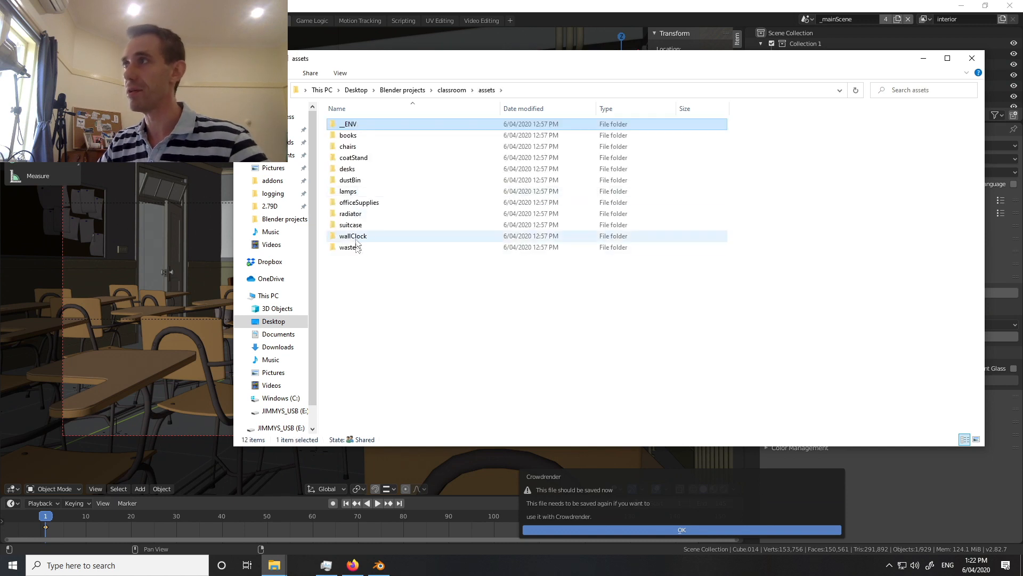
double_click(358, 146)
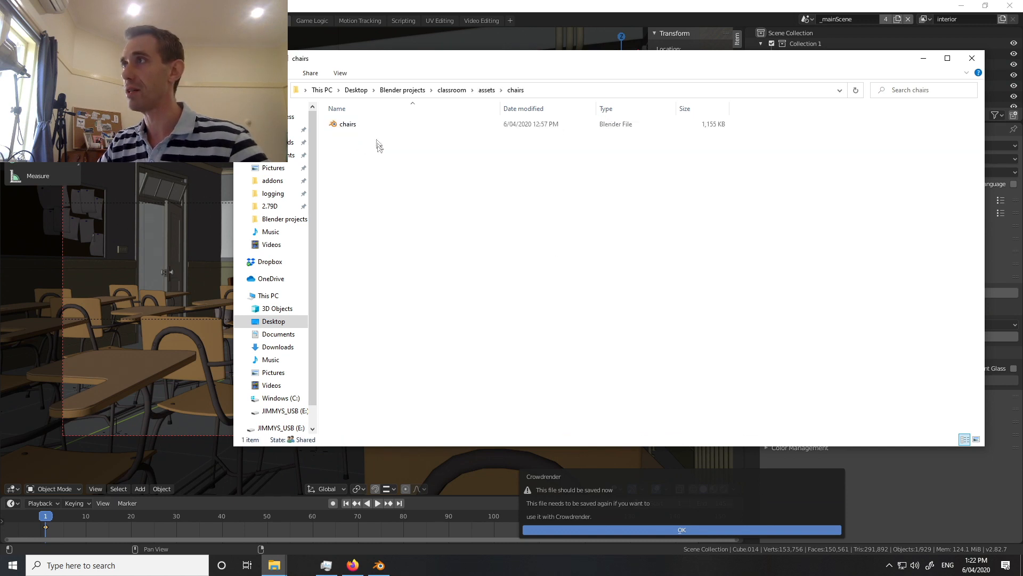
left_click(486, 91)
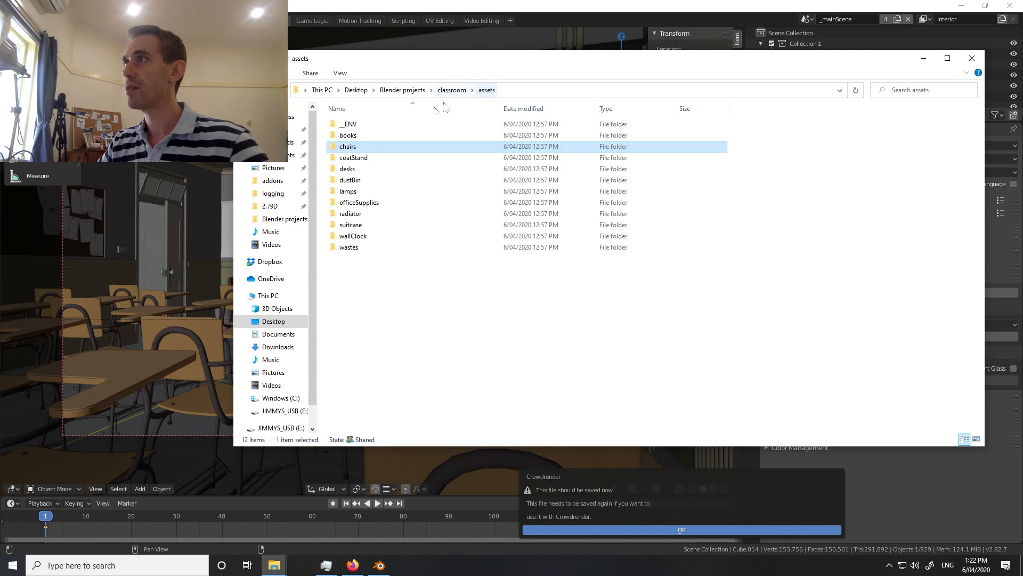
double_click(374, 155)
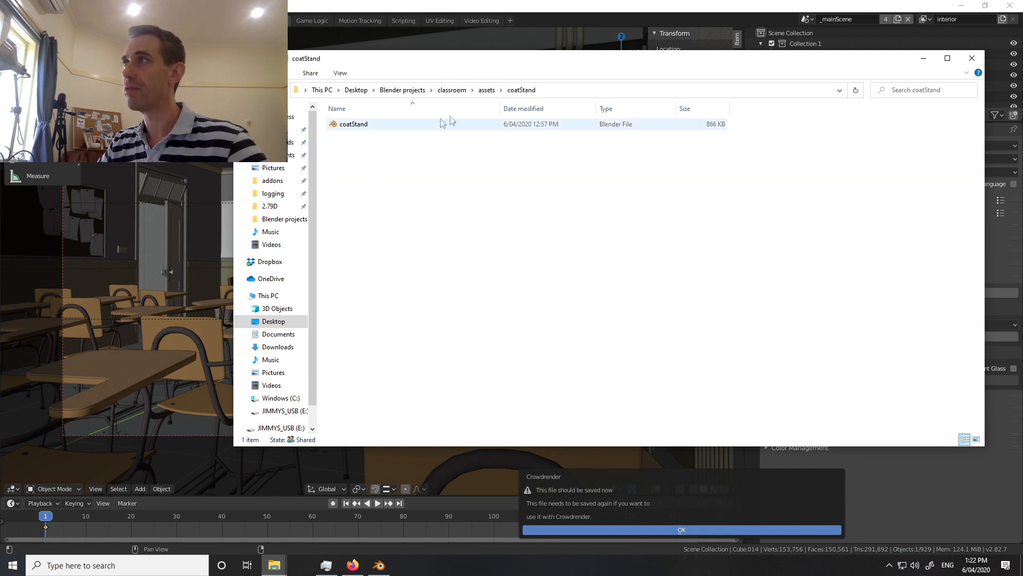
left_click(487, 90)
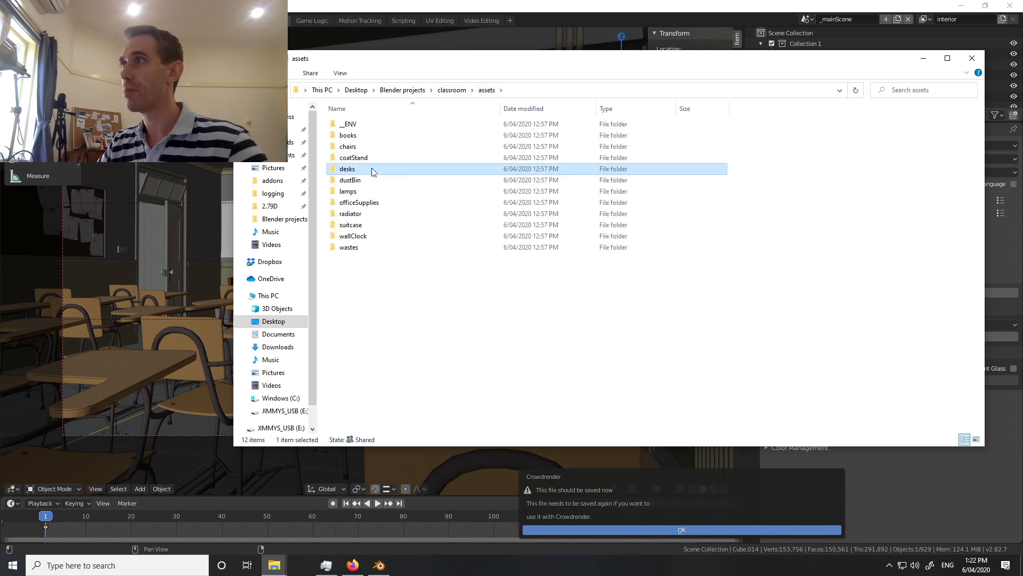
double_click(373, 169)
left_click(489, 90)
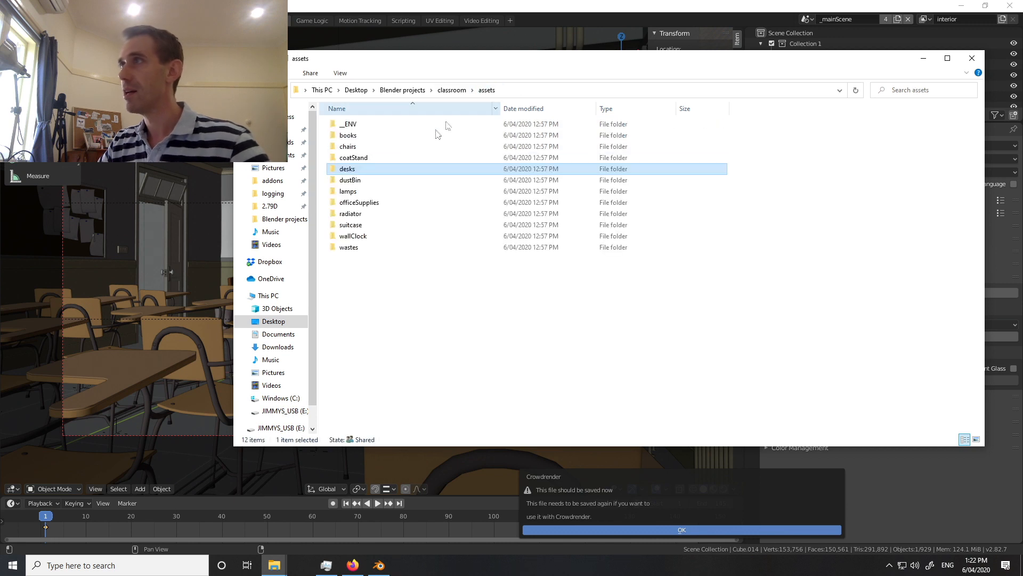
double_click(367, 194)
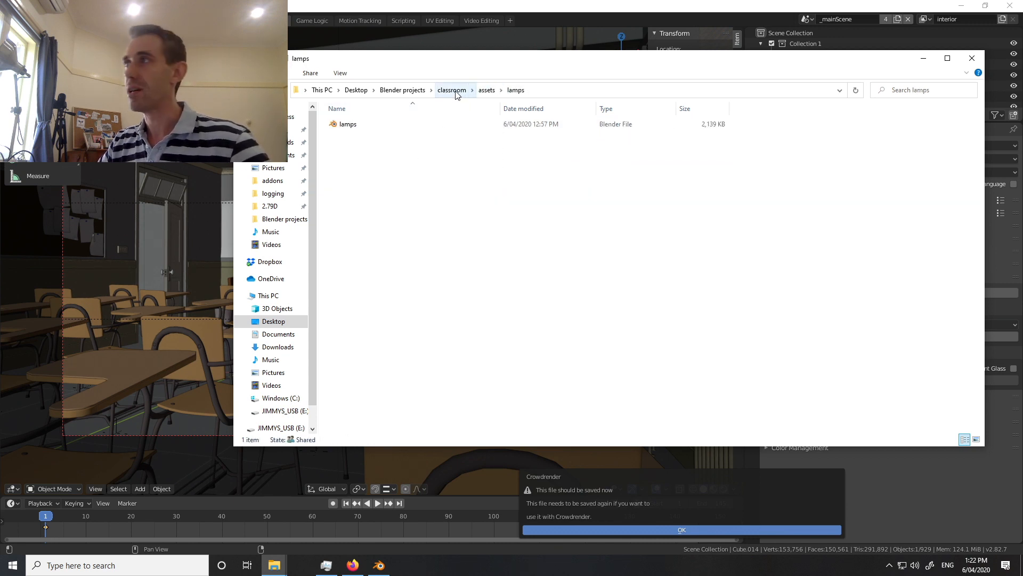
left_click(923, 57)
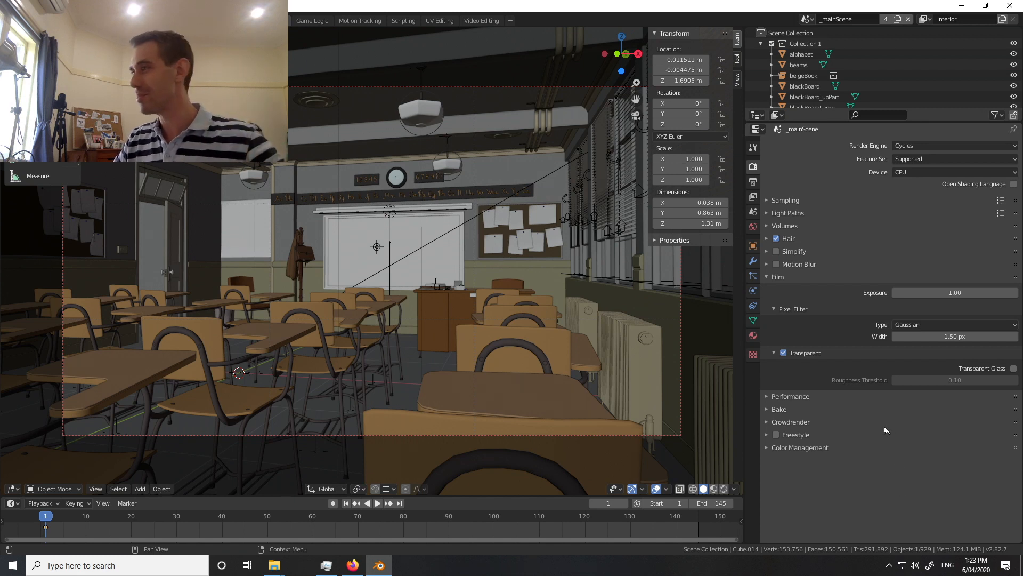
- Connect the DESKTOP-DPLAGAK render node to the scene in Crowdrender
left_click(768, 422)
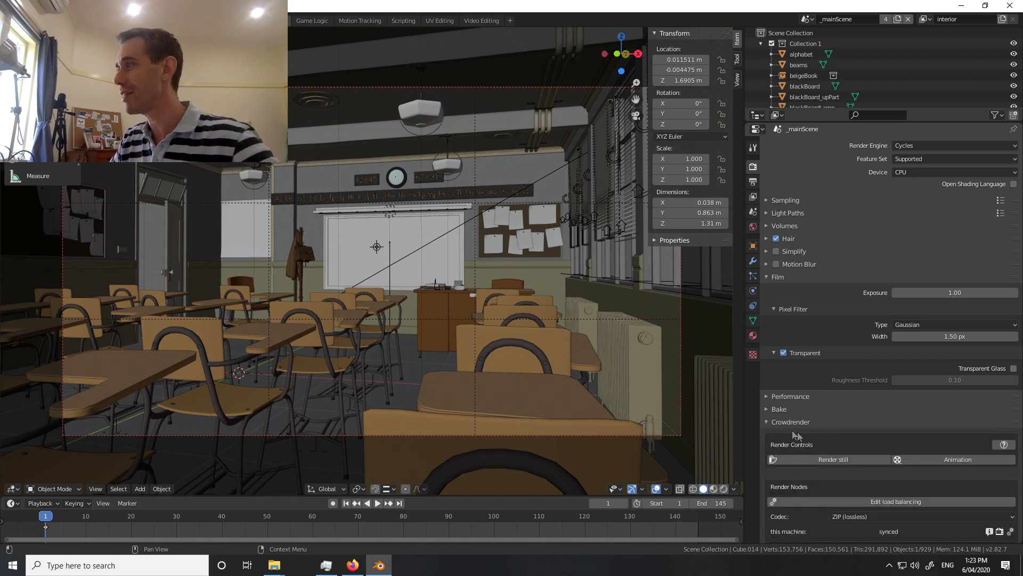
scroll(1019, 403, "down", 5)
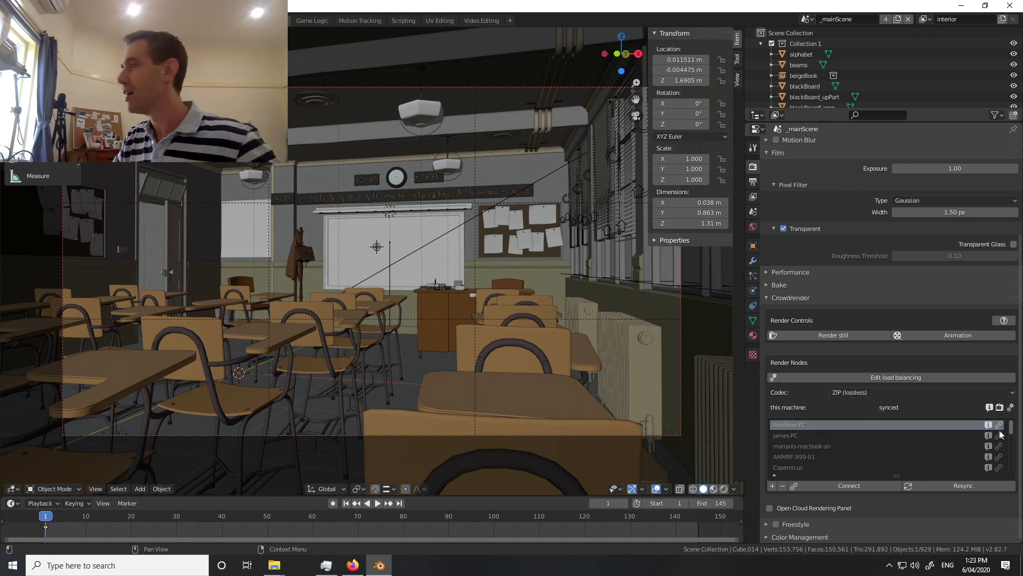
left_click_drag(1012, 428, 1016, 472)
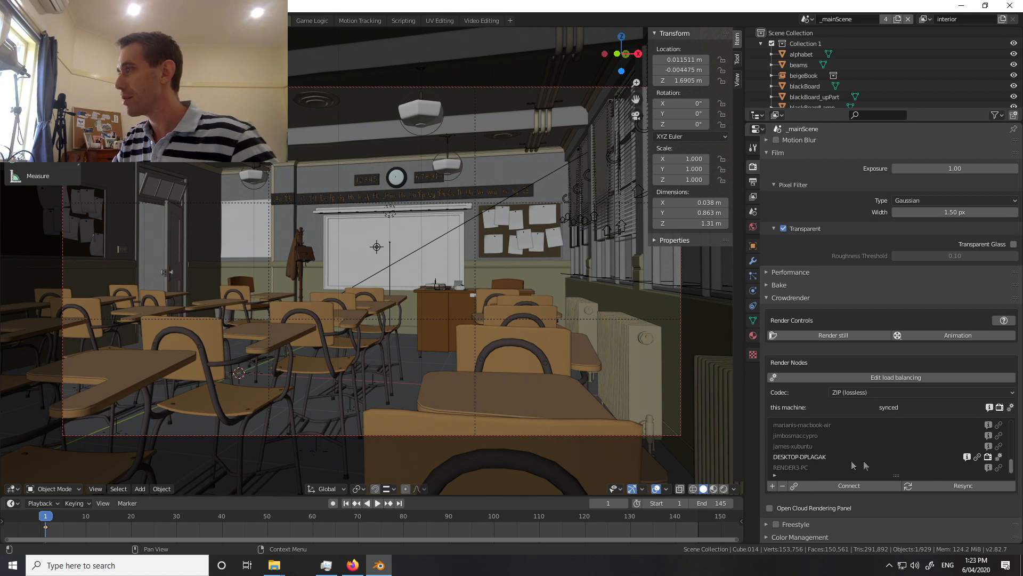
left_click(979, 458)
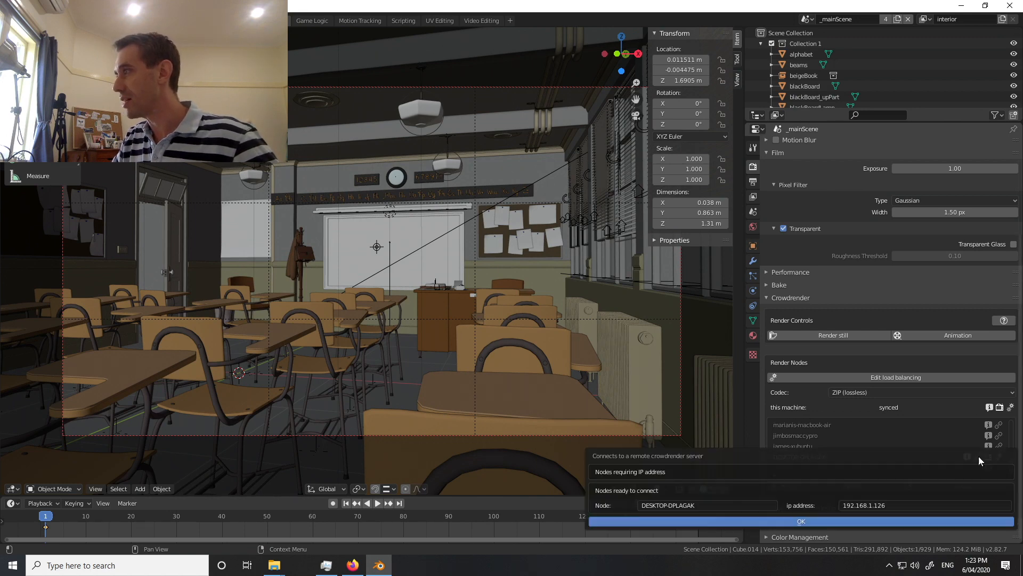
left_click(944, 520)
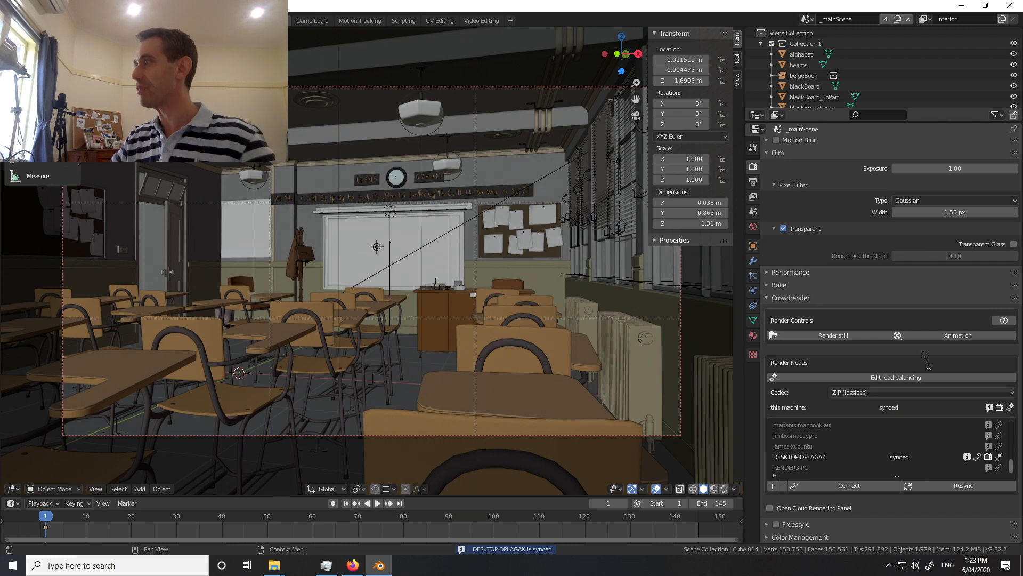
- Set the render resolution percentage to 50%
left_click(753, 180)
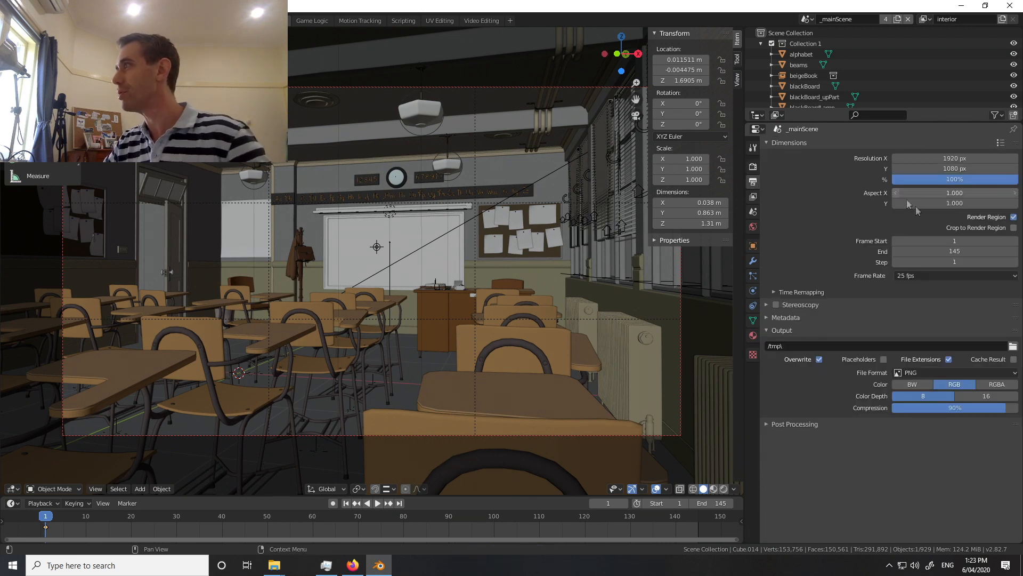
left_click(952, 179)
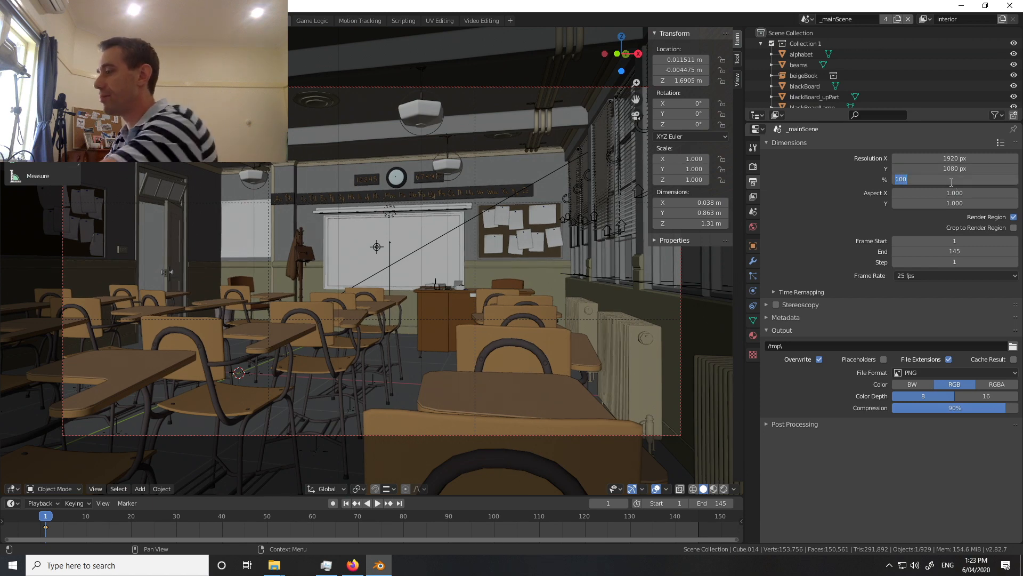
type("50")
key("Return")
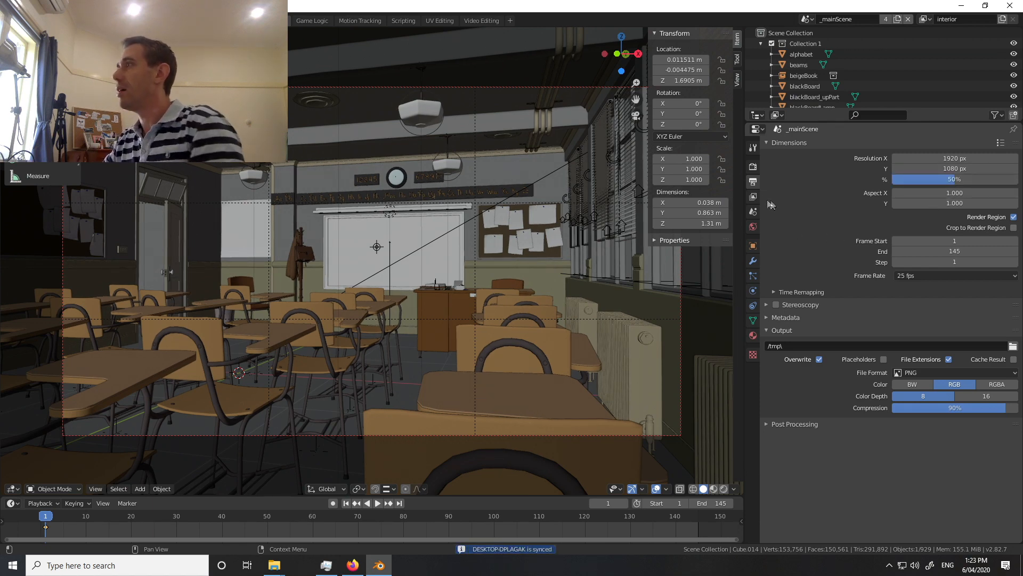
- Collapse the Film settings and set the Cycles render samples to 30
left_click(753, 166)
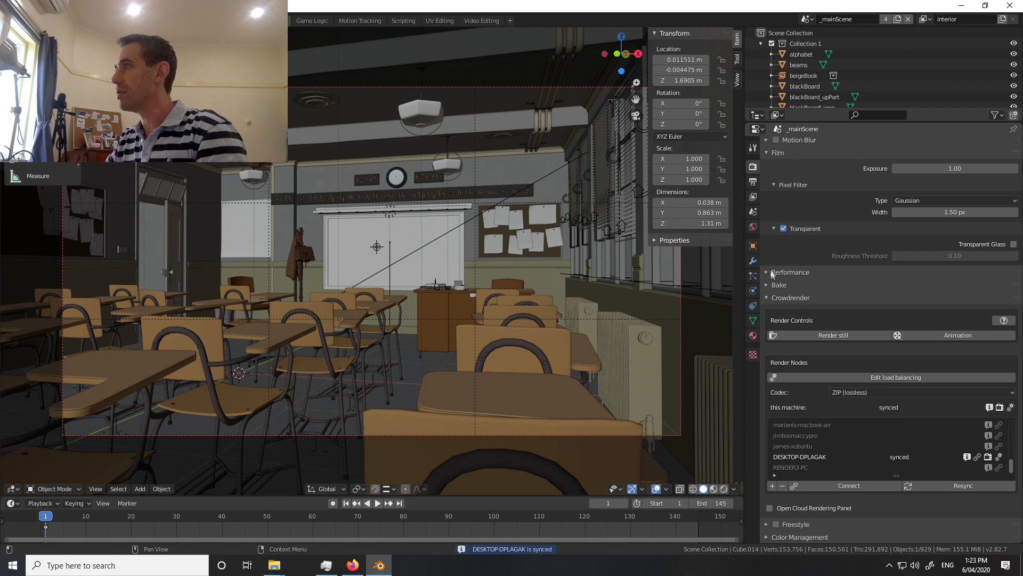
left_click(772, 153)
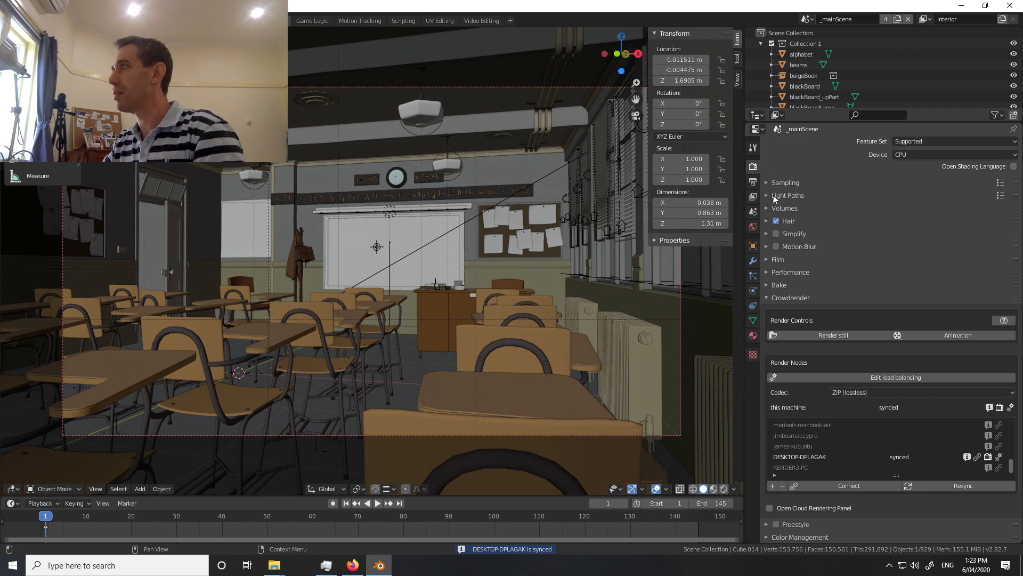
left_click(785, 182)
left_click(953, 211)
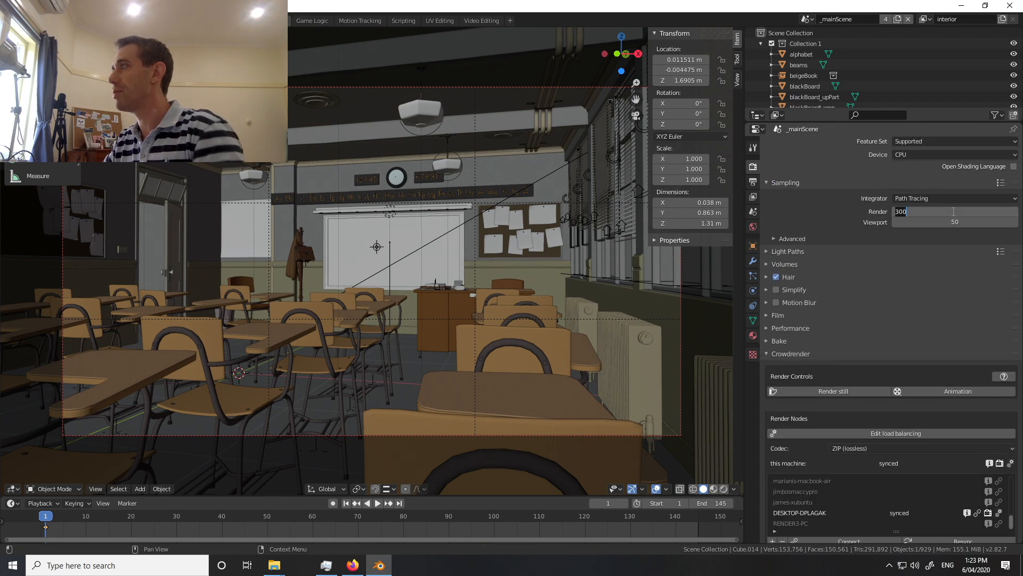
type("30")
key("Return")
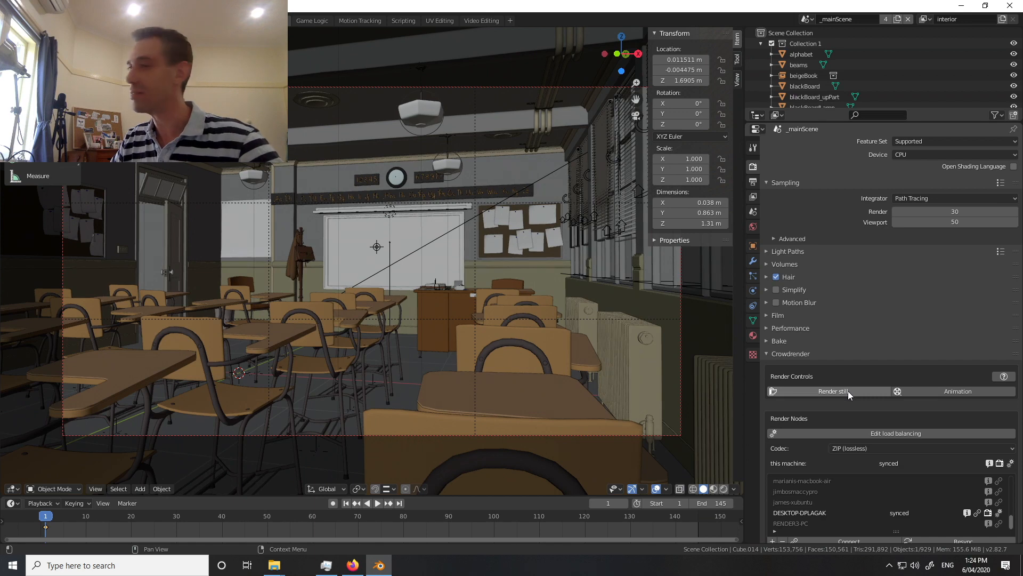
- Render a still of the classroom with Crowdrender, inspect the result and put the render window away
left_click(848, 391)
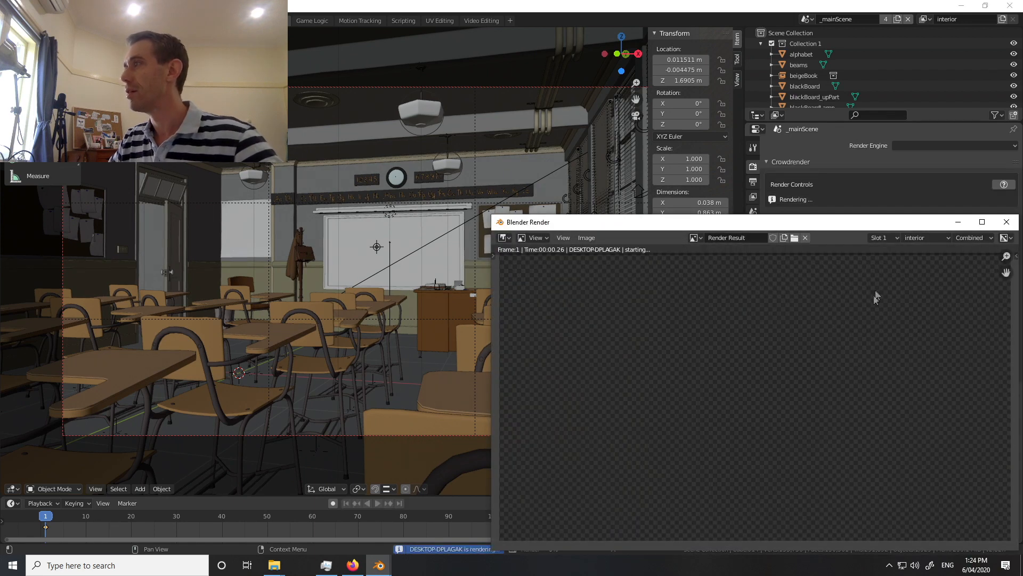
left_click_drag(883, 224, 561, 136)
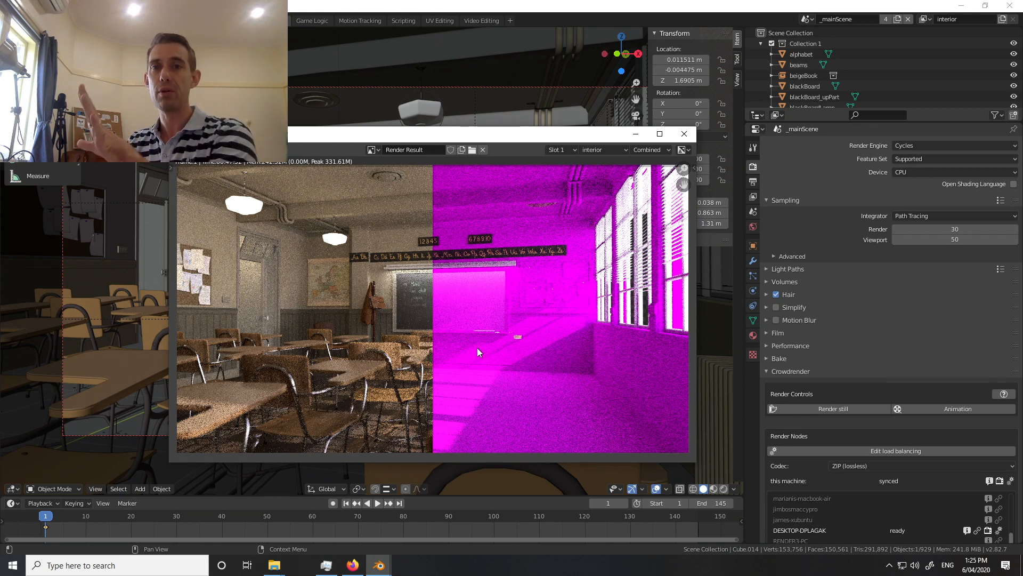
left_click(634, 134)
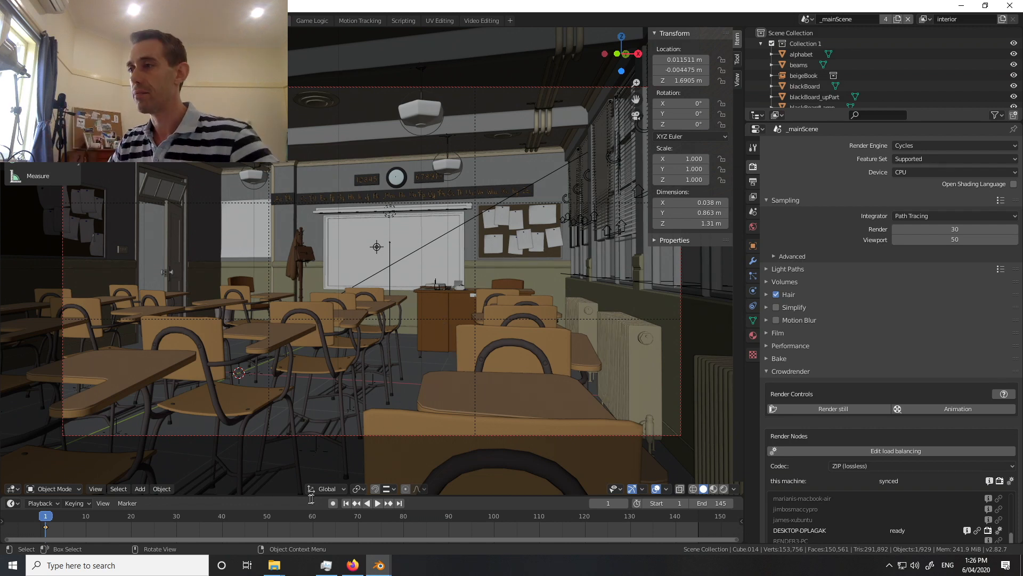
- Switch to File Explorer and open the sharing properties of the Blender projects folder on the Desktop
mouse_move(276, 564)
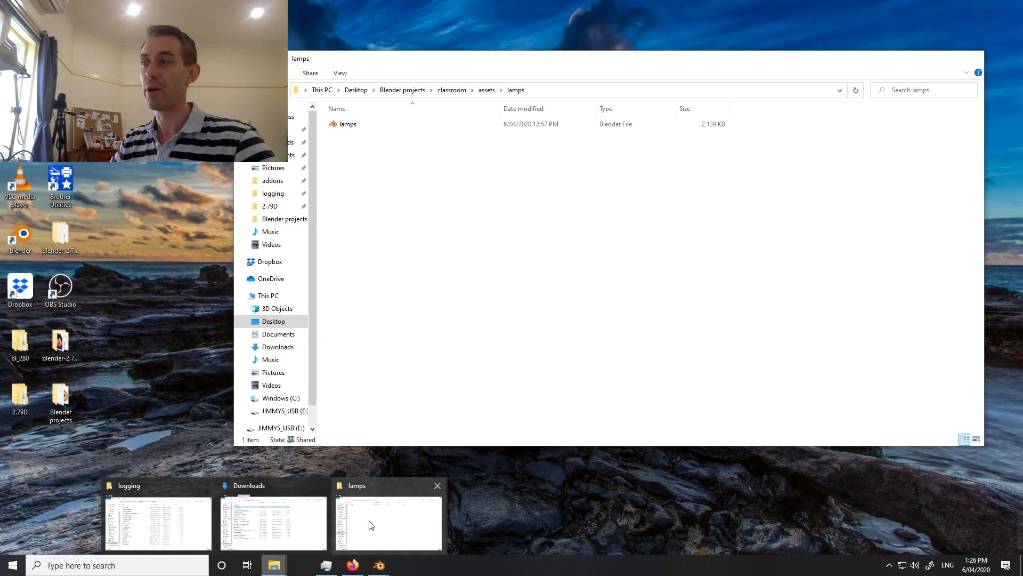
left_click(372, 525)
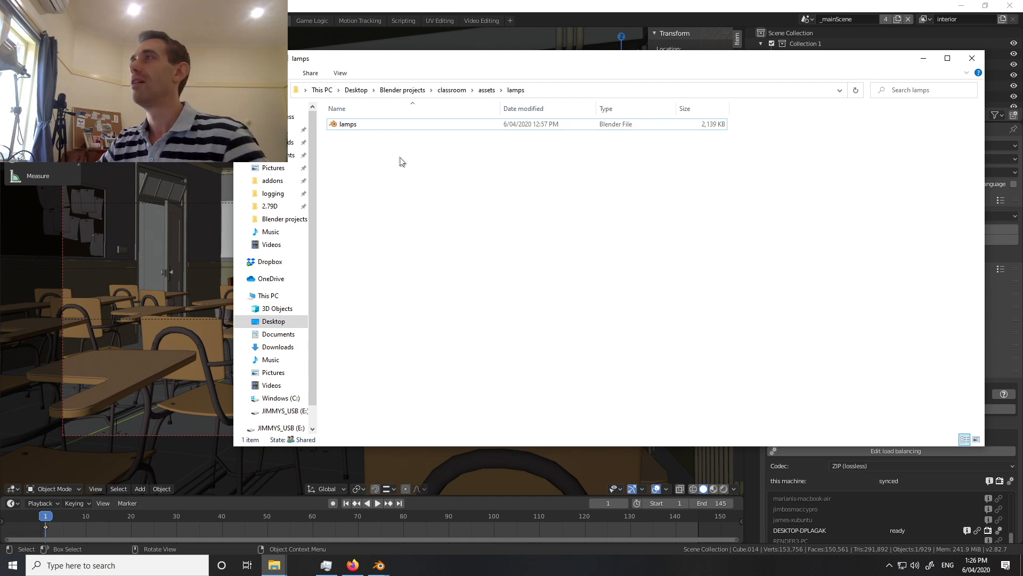
left_click(414, 91)
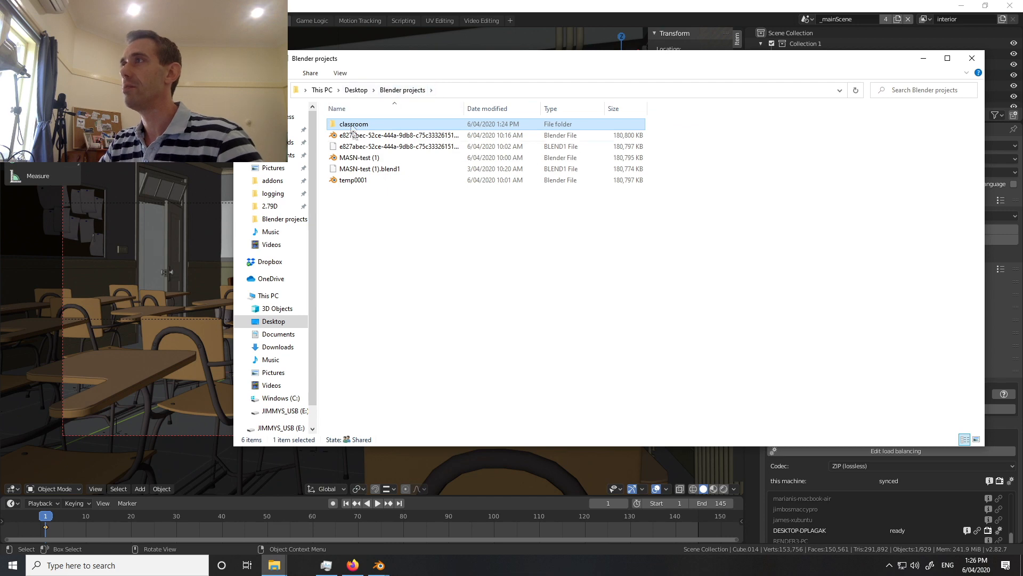
left_click(356, 90)
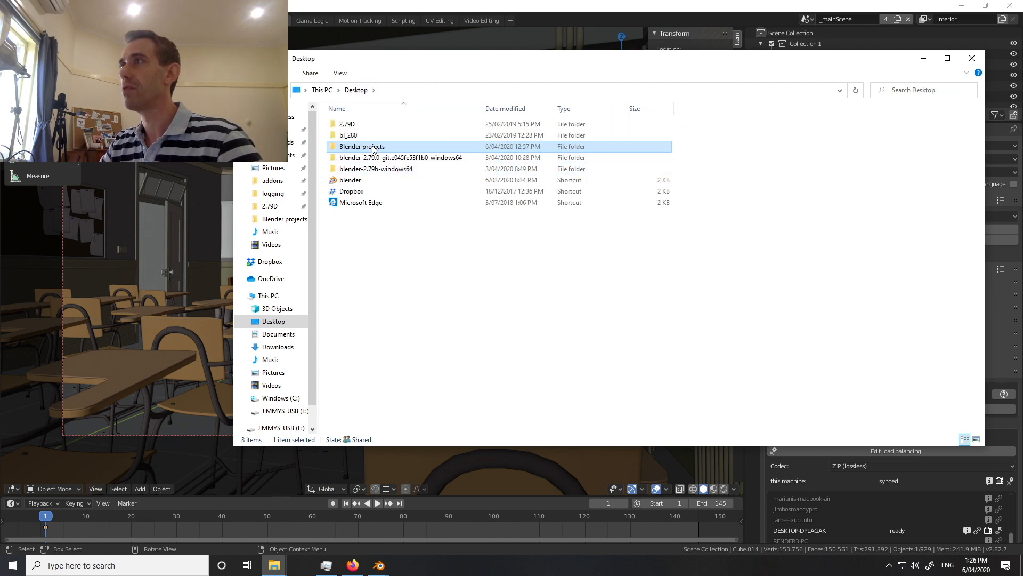
right_click(373, 152)
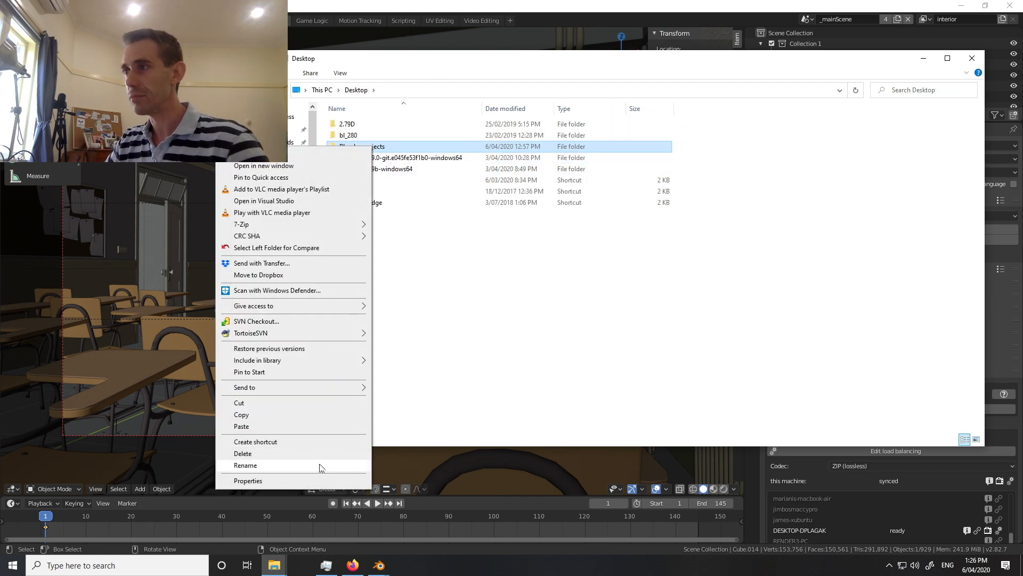
left_click(321, 481)
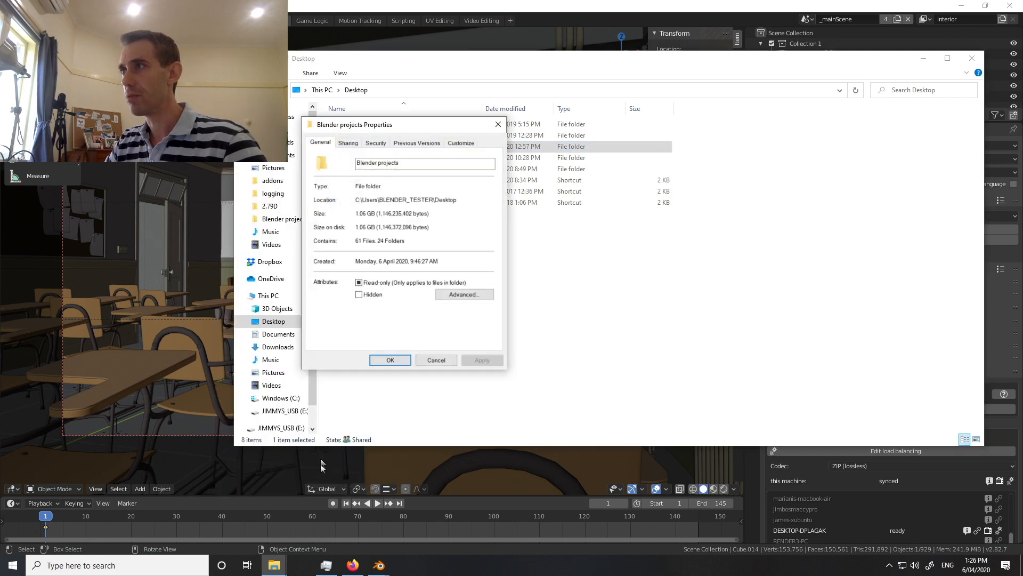
left_click(347, 143)
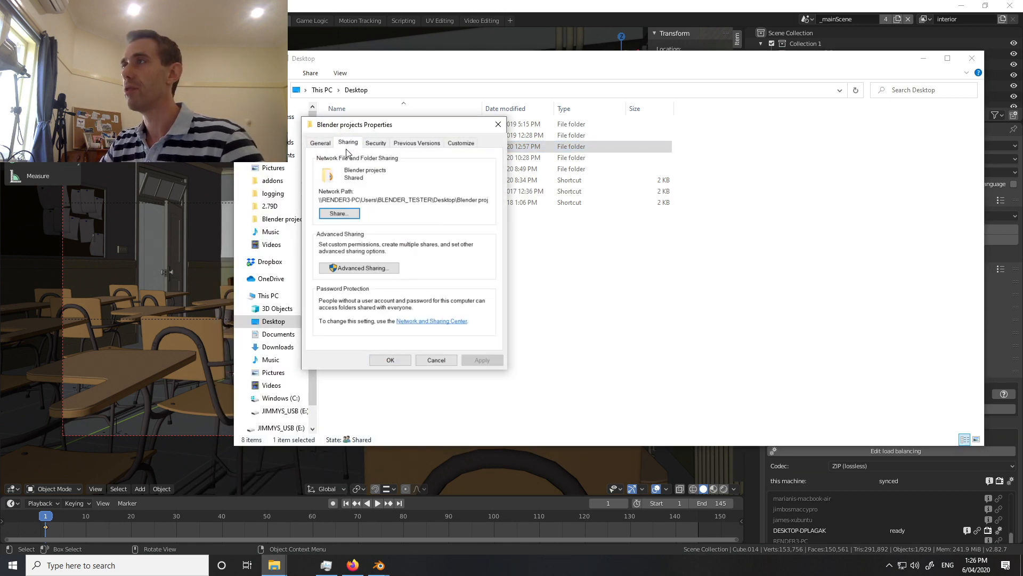
- Check who can be given network access to the Blender projects folder without sharing anew, and highlight its network path before closing the properties
left_click(338, 215)
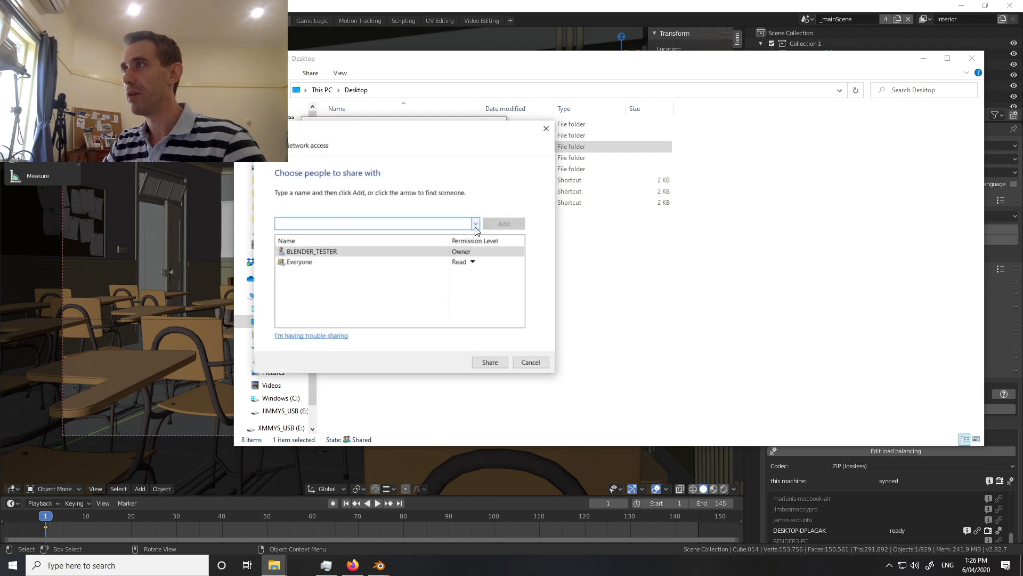
left_click(475, 224)
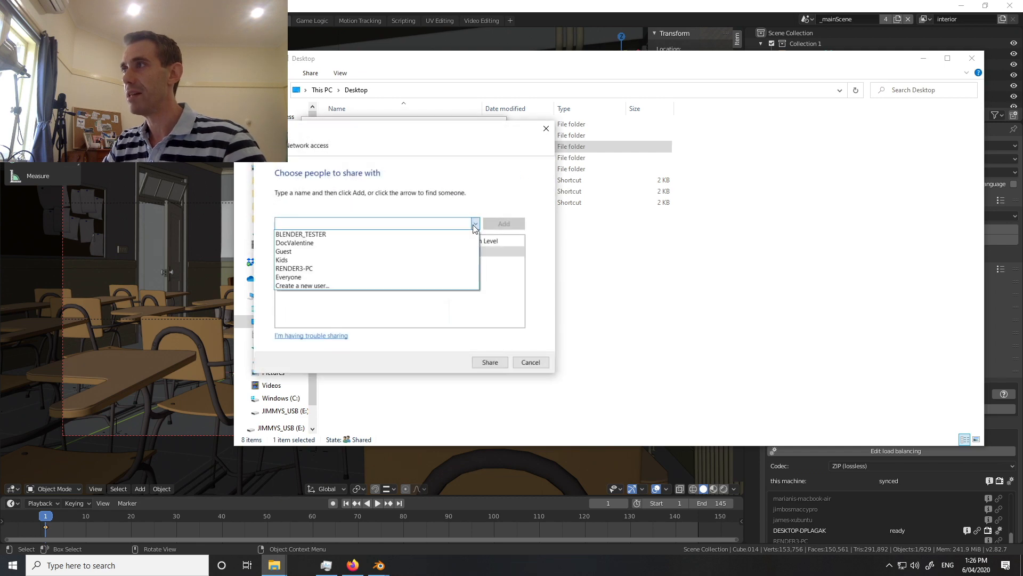
left_click(425, 277)
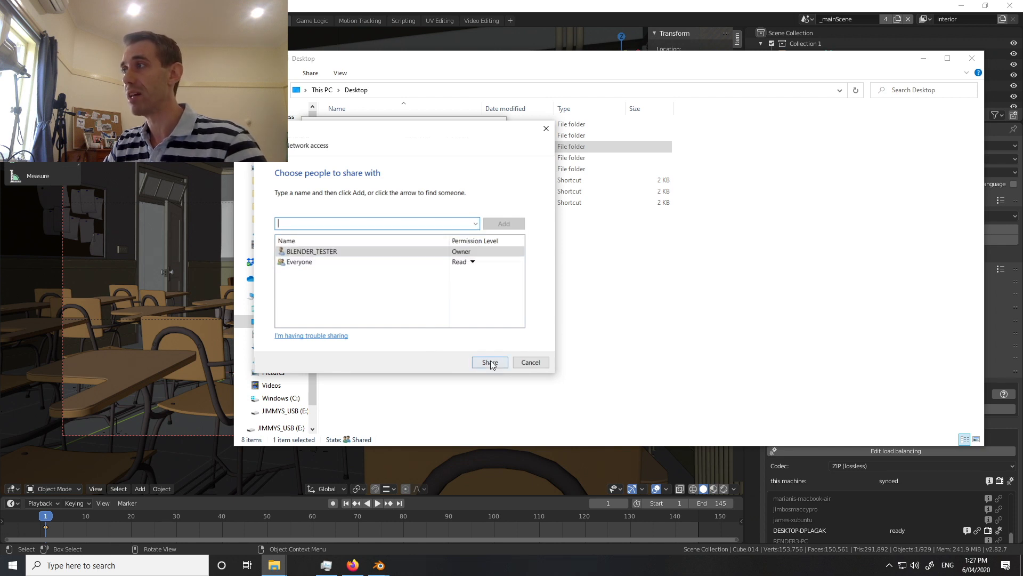
left_click(528, 362)
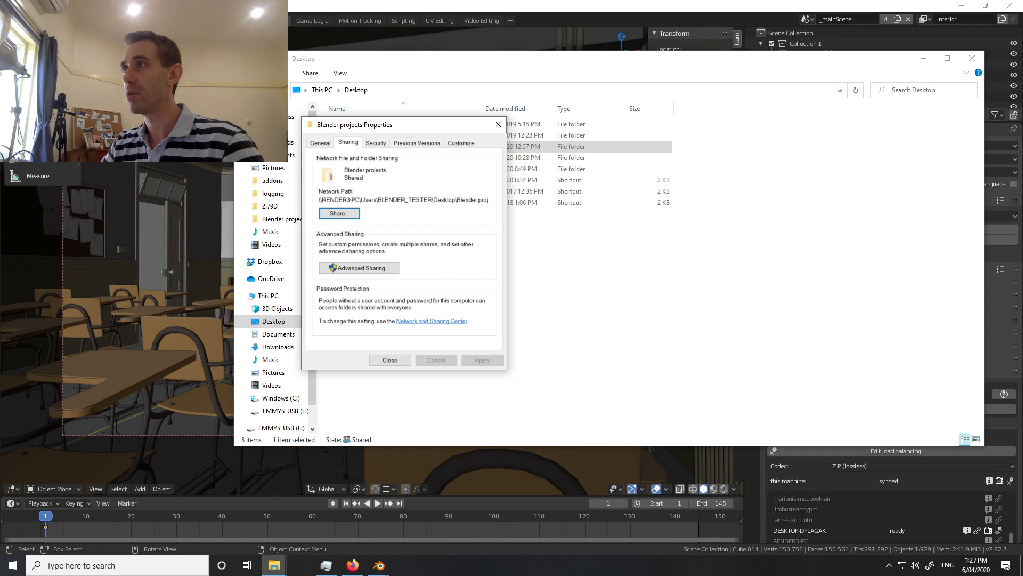
left_click_drag(320, 200, 508, 209)
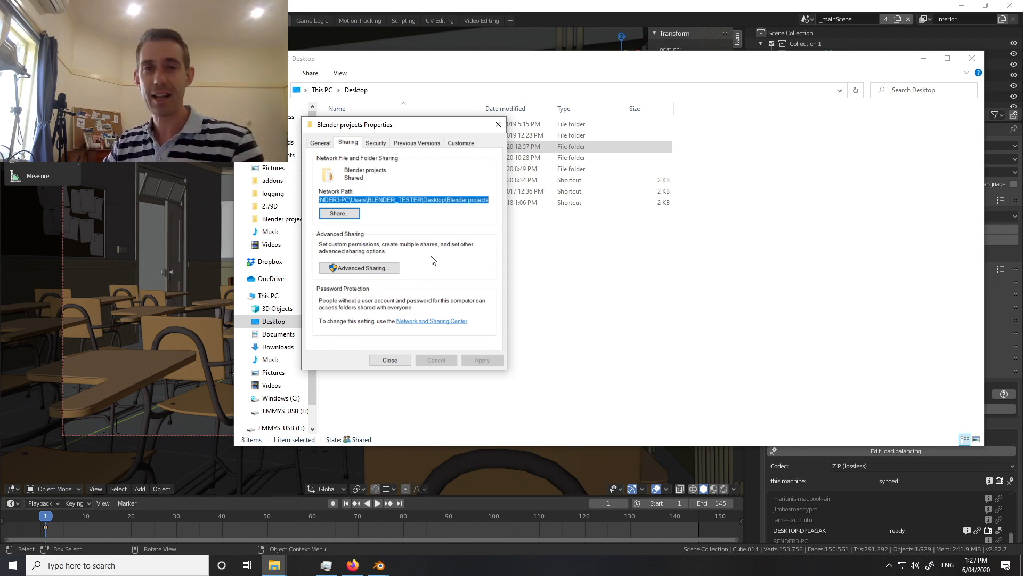
left_click(396, 361)
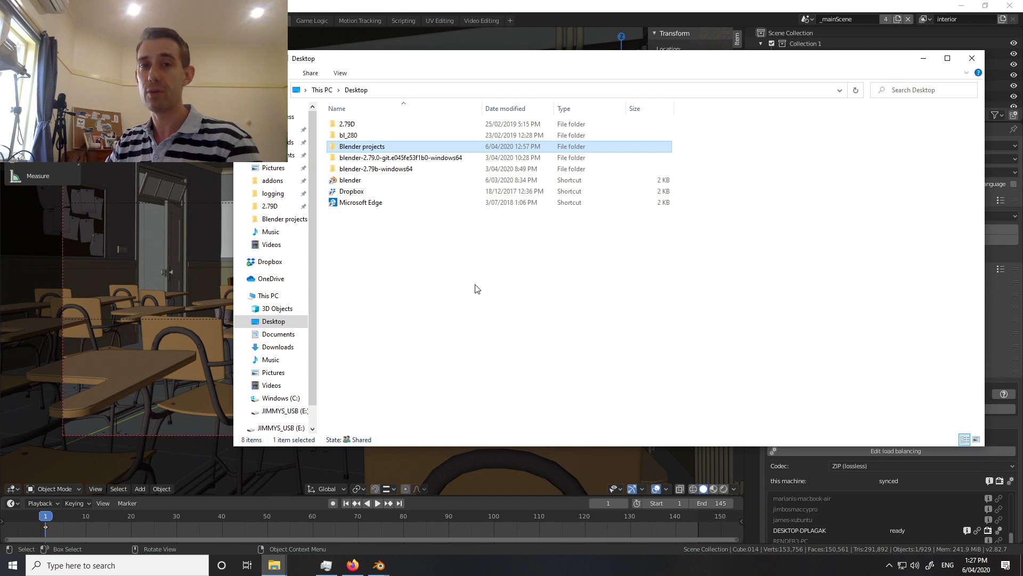
- Open the advanced sharing options for the Ethernet connection in Windows Settings and examine network discovery and file and printer sharing
left_click(14, 569)
left_click(14, 520)
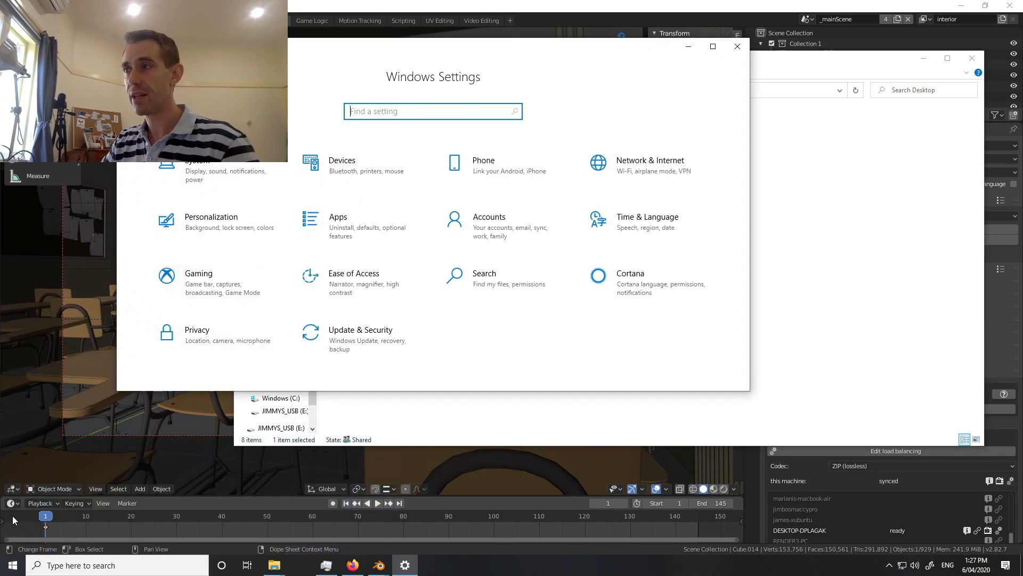
left_click(635, 163)
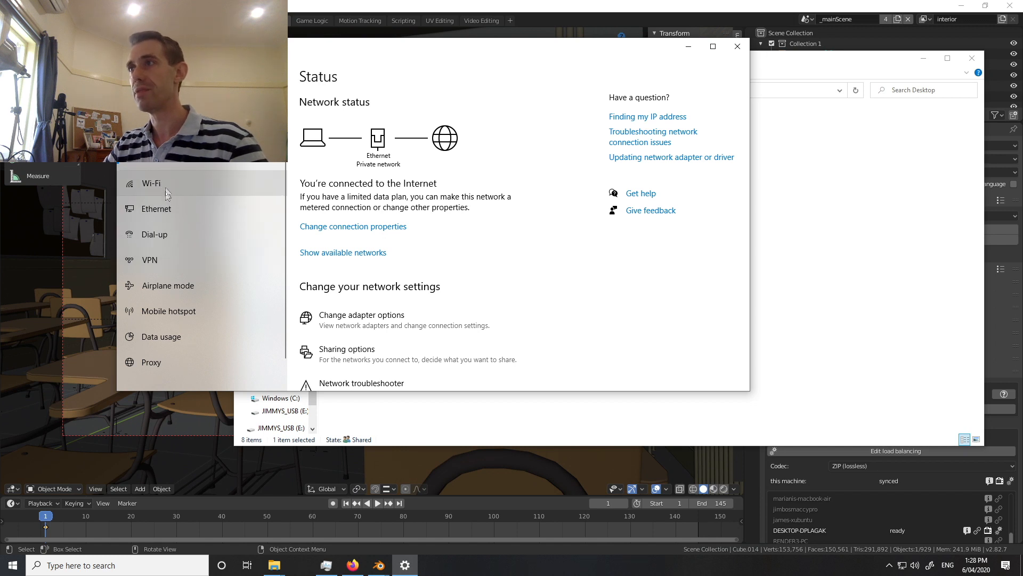
left_click(168, 212)
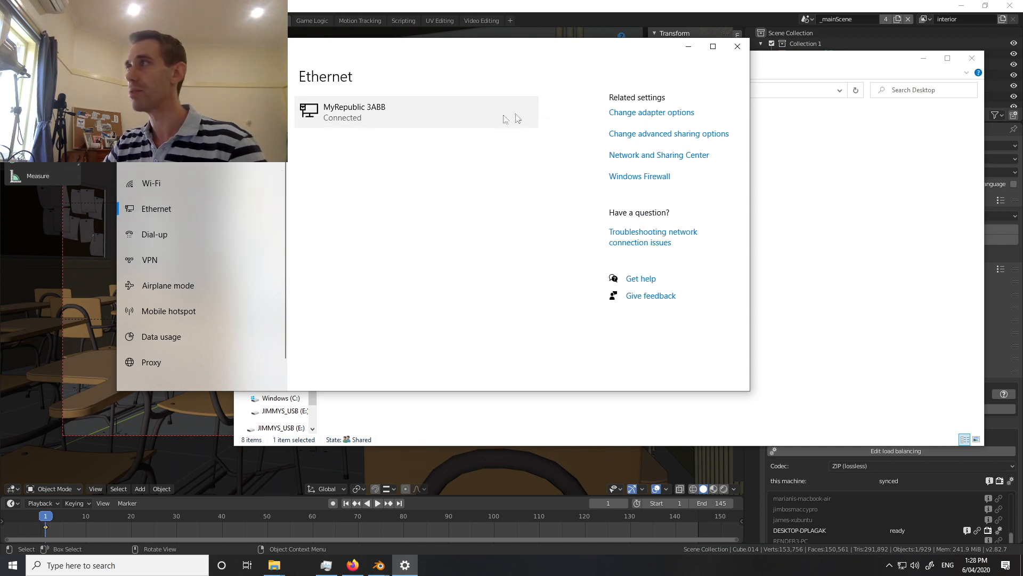
left_click(660, 136)
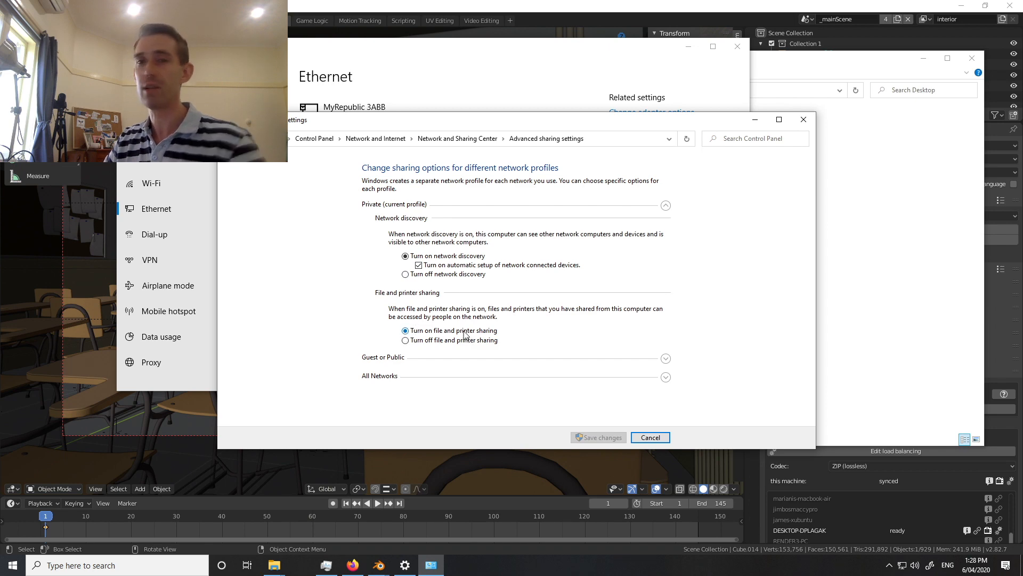
- Examine the password protected sharing option for all networks, and leave the sharing and Windows settings without saving changes
left_click(665, 377)
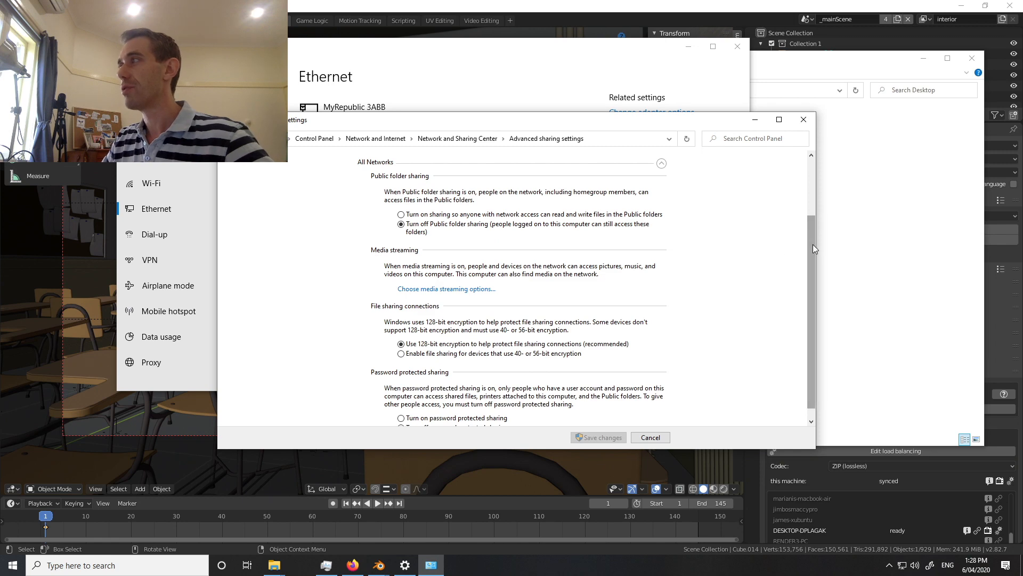
left_click_drag(816, 249, 814, 286)
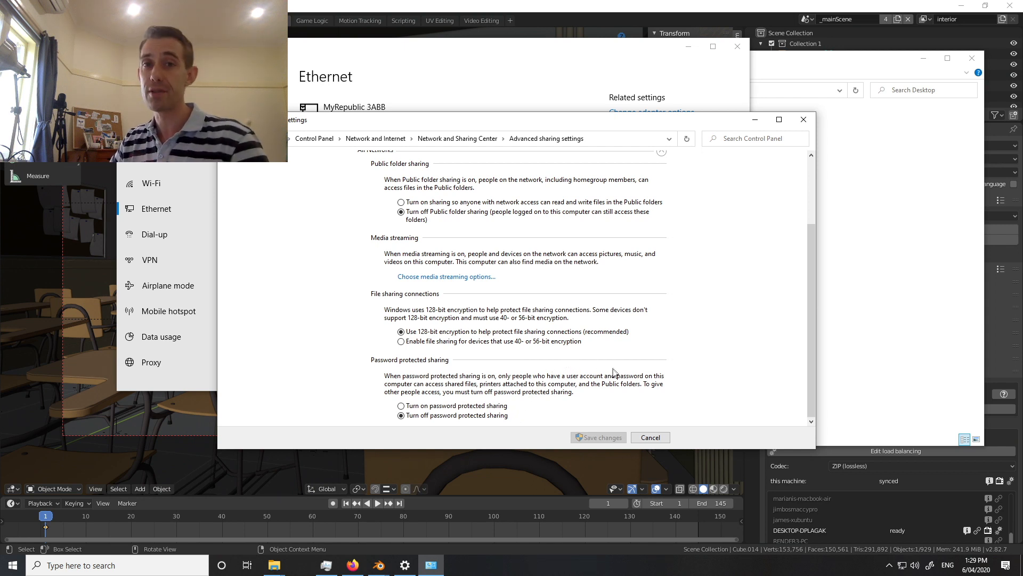
left_click(650, 437)
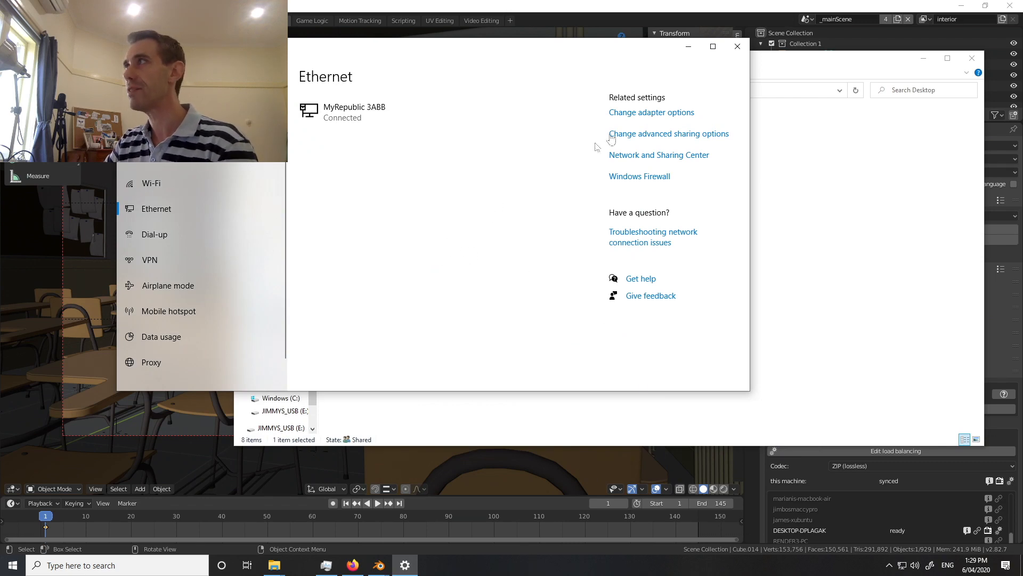
left_click(735, 50)
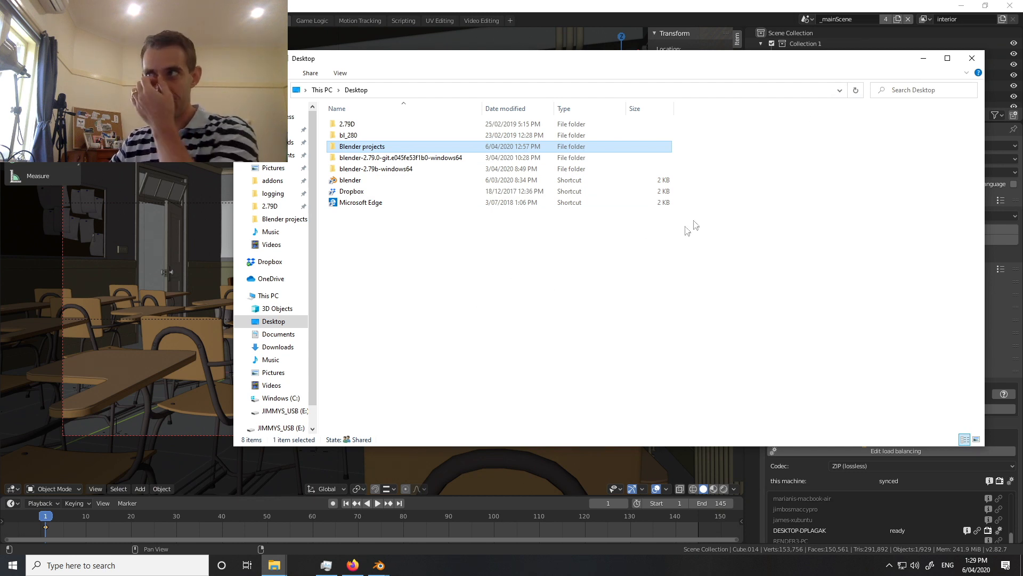
- Return to Blender, review the last classroom render result and put the render window away
left_click(924, 58)
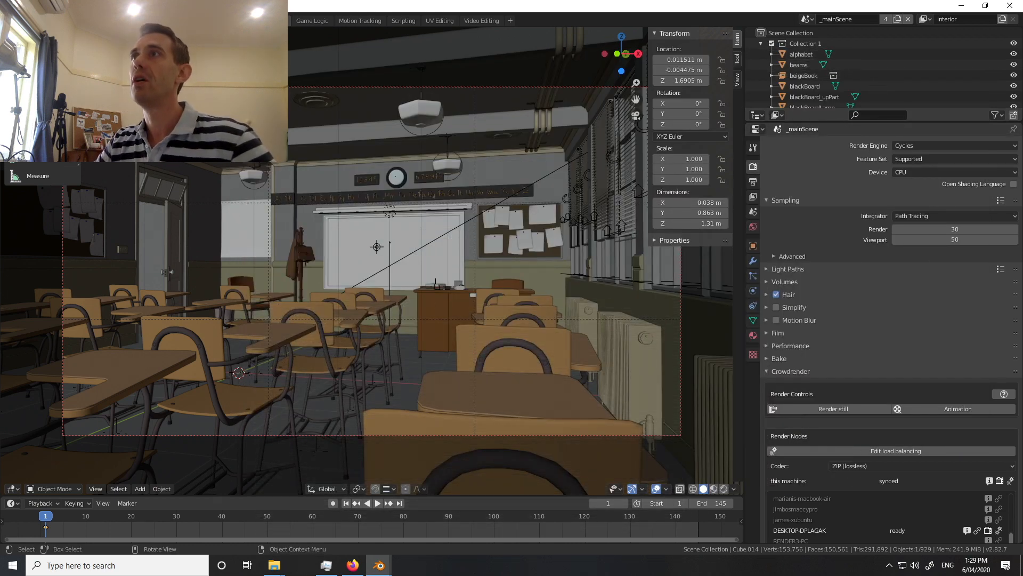
key("F11")
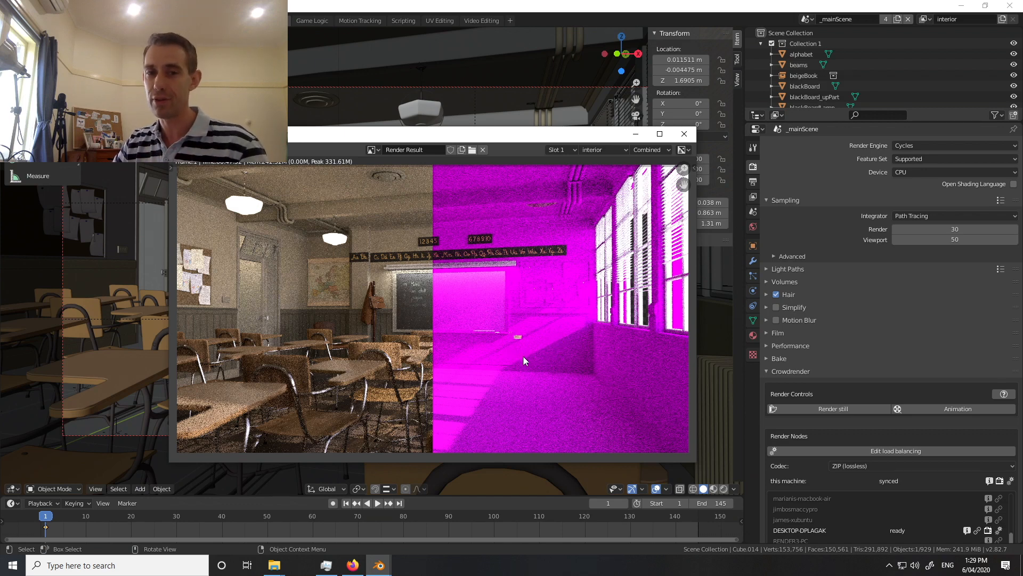
left_click(634, 138)
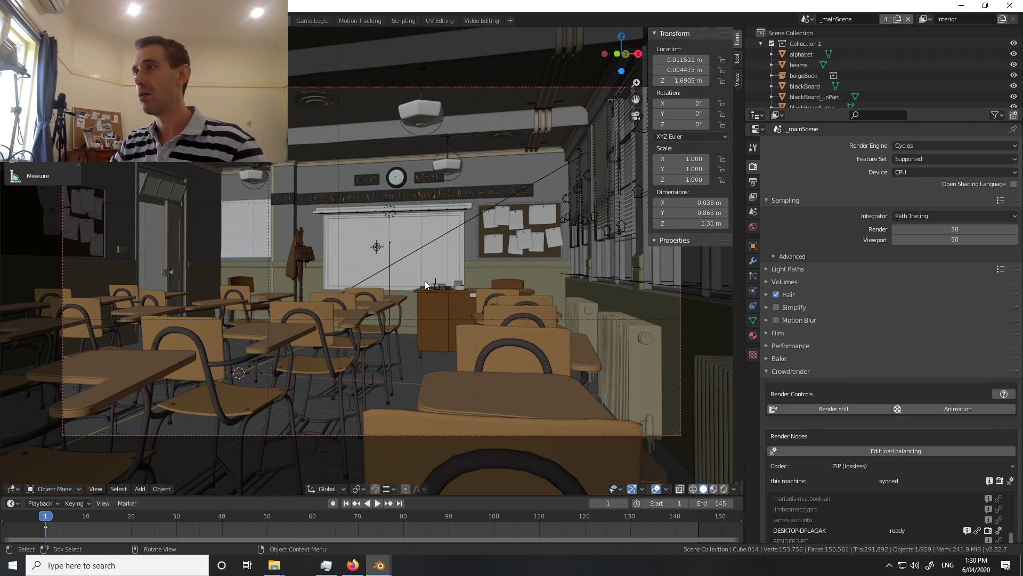
- Select the woodBase wall panelling and add a Shading workspace to show its woodPlanks material nodes
left_click(535, 277)
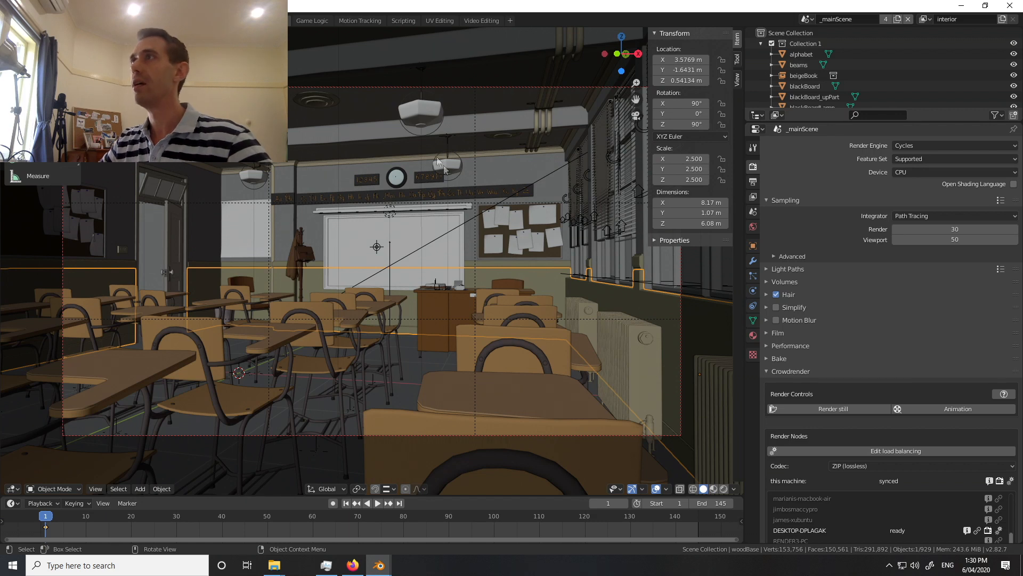
left_click(511, 21)
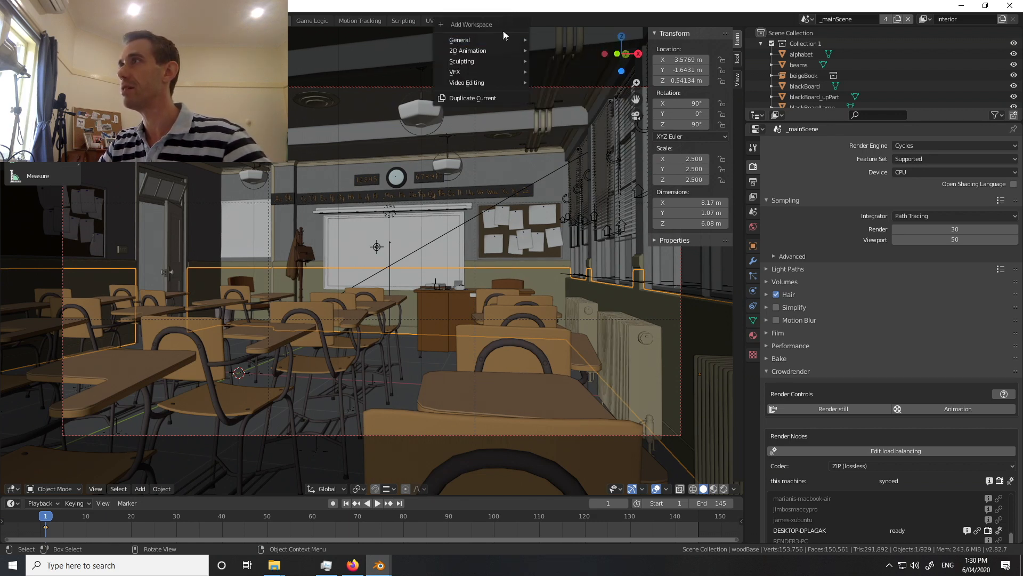
mouse_move(501, 41)
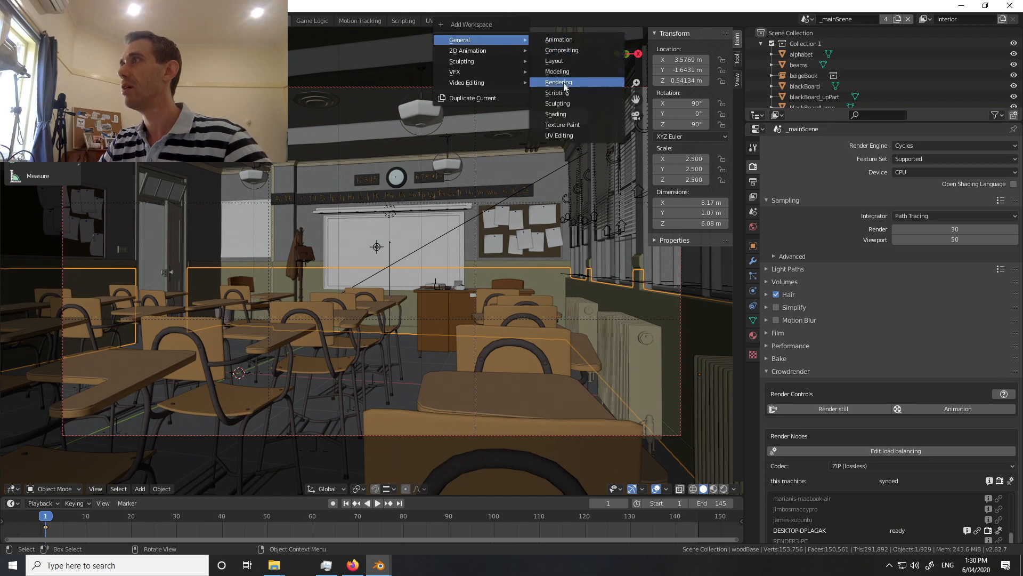
left_click(557, 114)
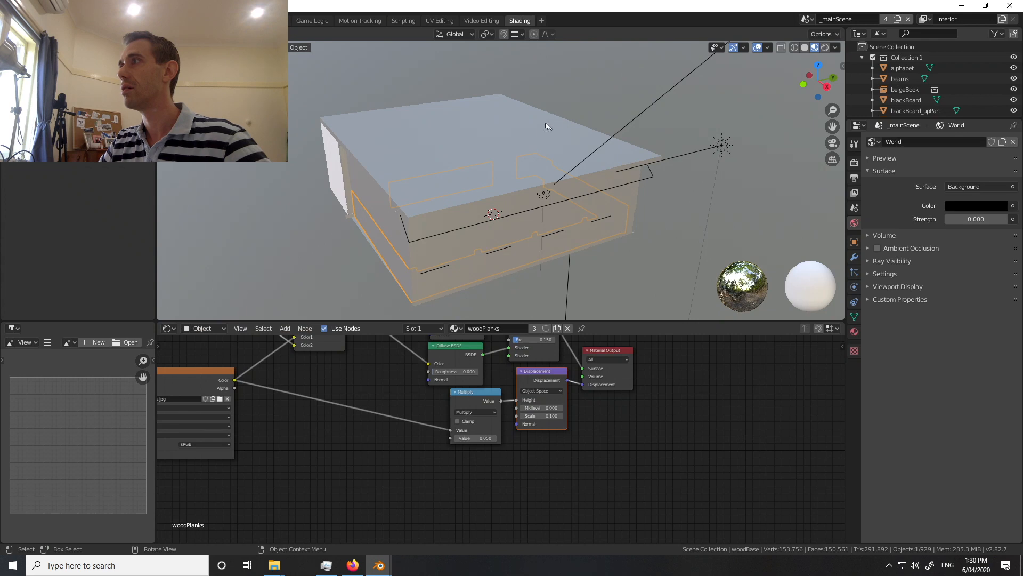
left_click(814, 49)
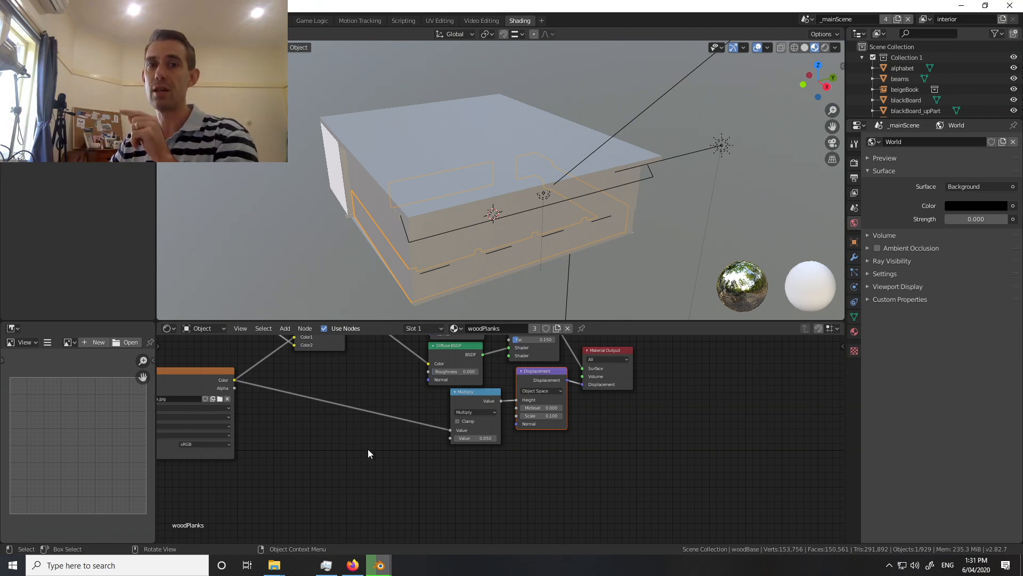
- Switch back to File Explorer, reopen the Blender projects folder's sharing properties and select its full network path
mouse_move(274, 565)
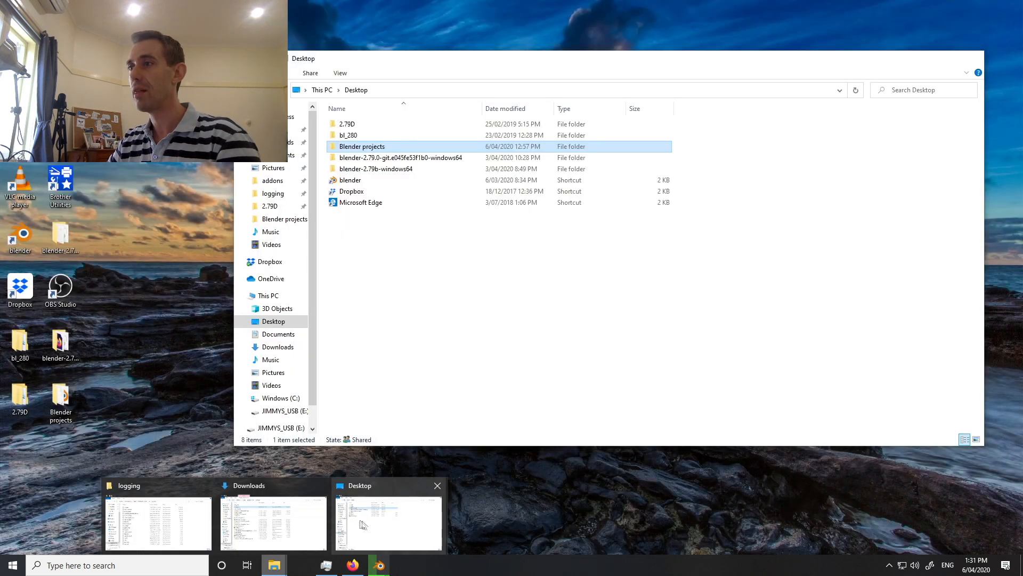
left_click(345, 521)
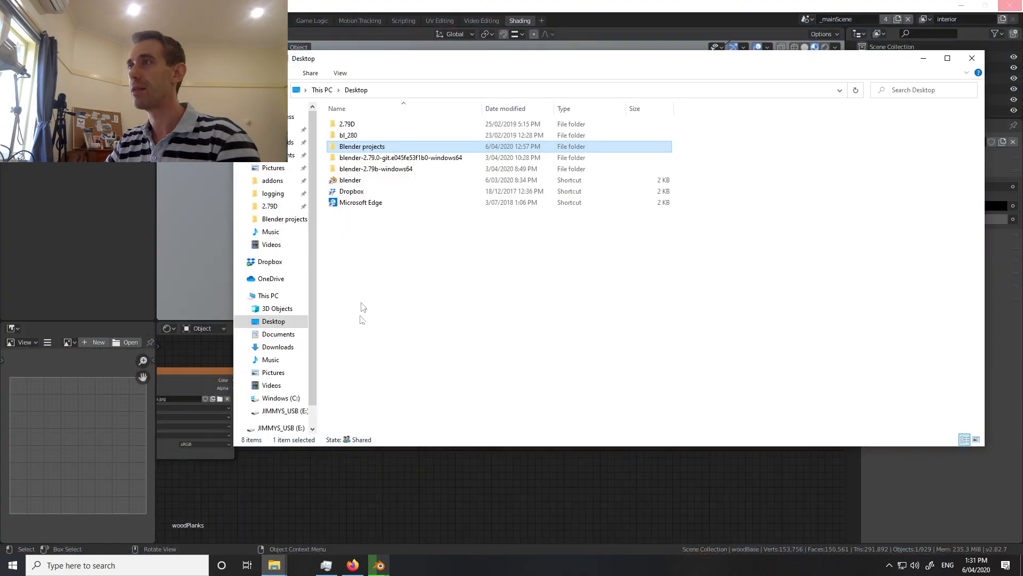
right_click(380, 149)
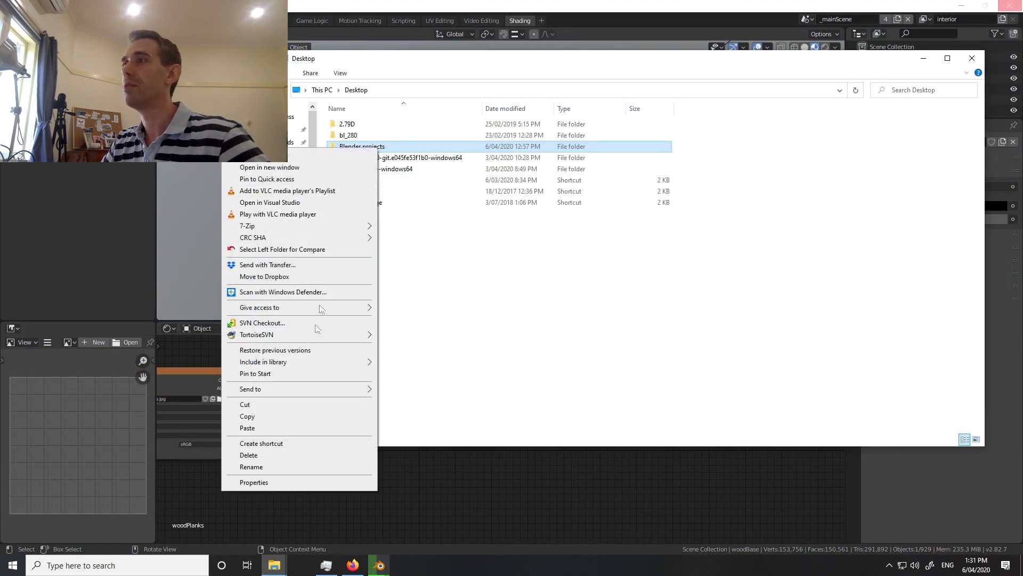
left_click(302, 484)
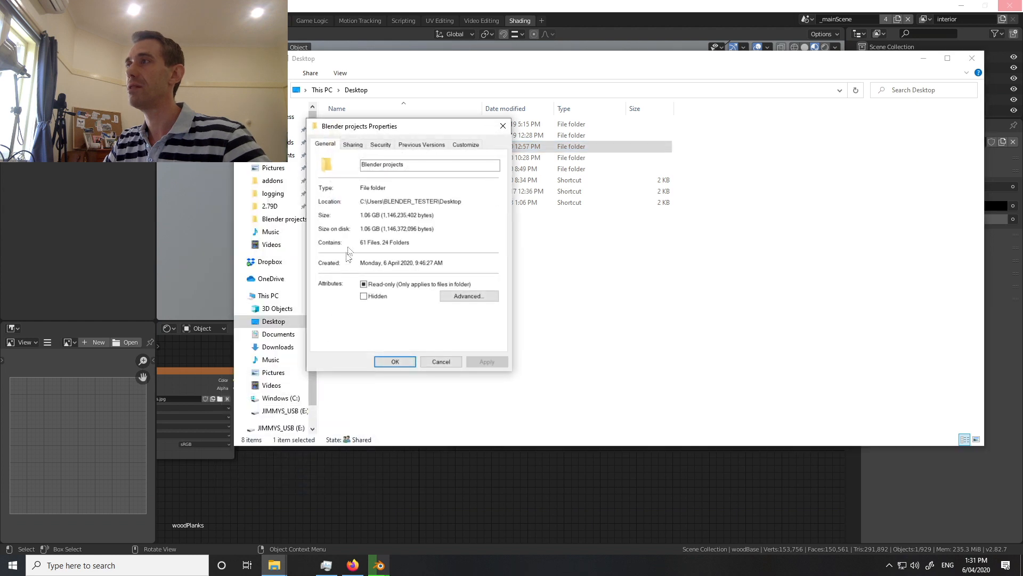
left_click(354, 144)
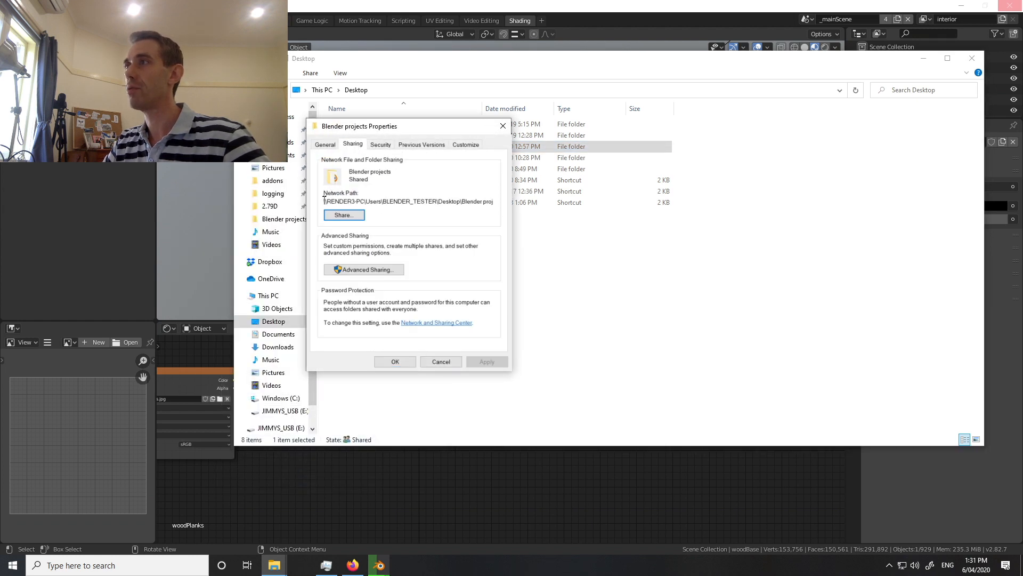
left_click_drag(324, 200, 501, 207)
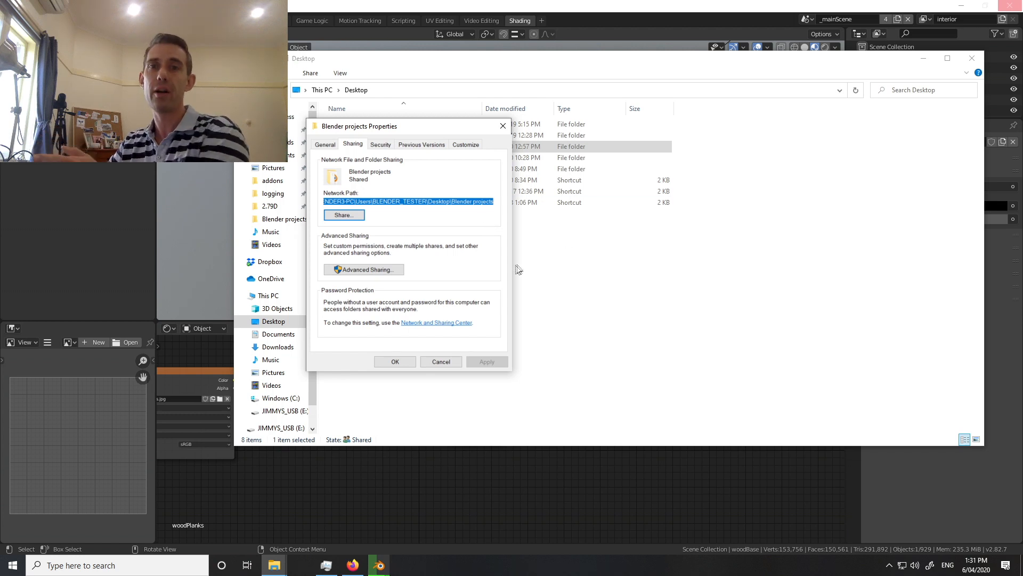
- Leave the Blender projects folder's properties without changes and switch back to the main Blender window
left_click(442, 363)
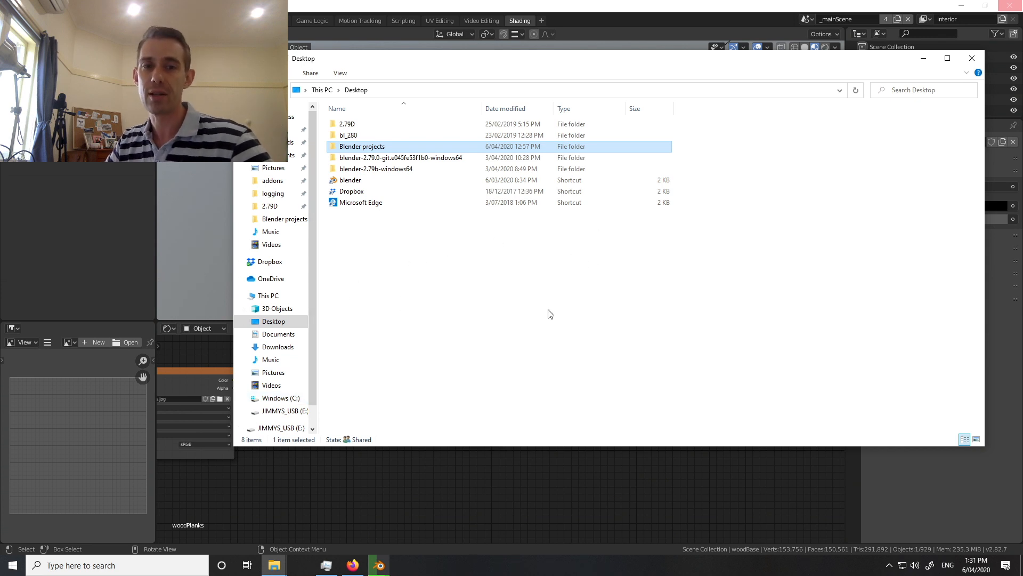
left_click(379, 565)
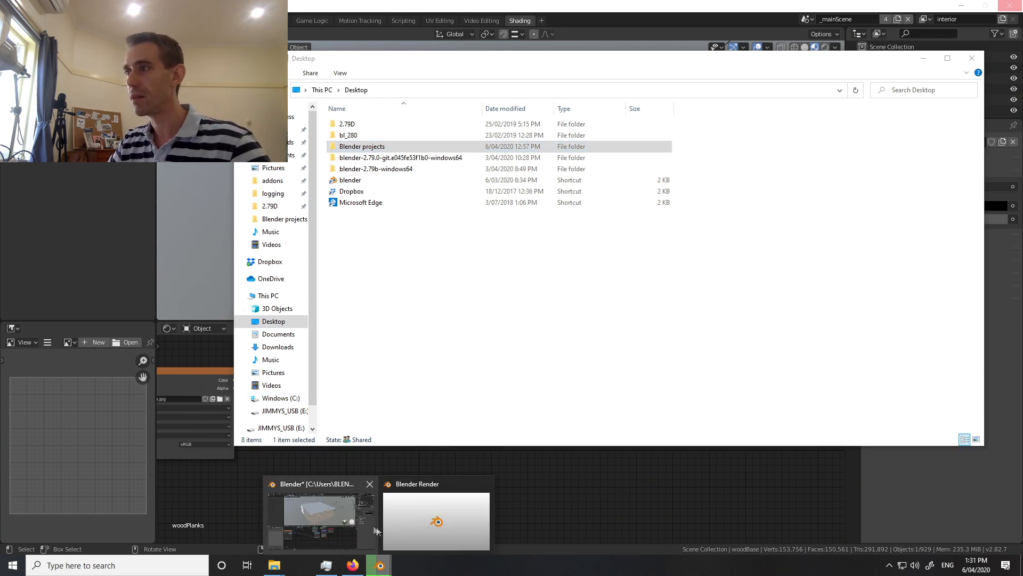
left_click(413, 522)
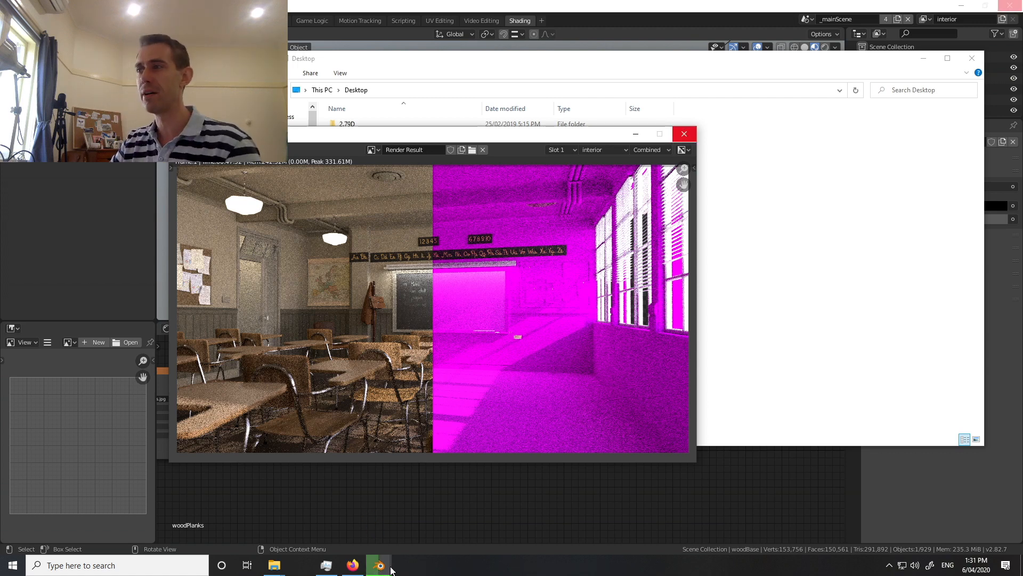
mouse_move(391, 569)
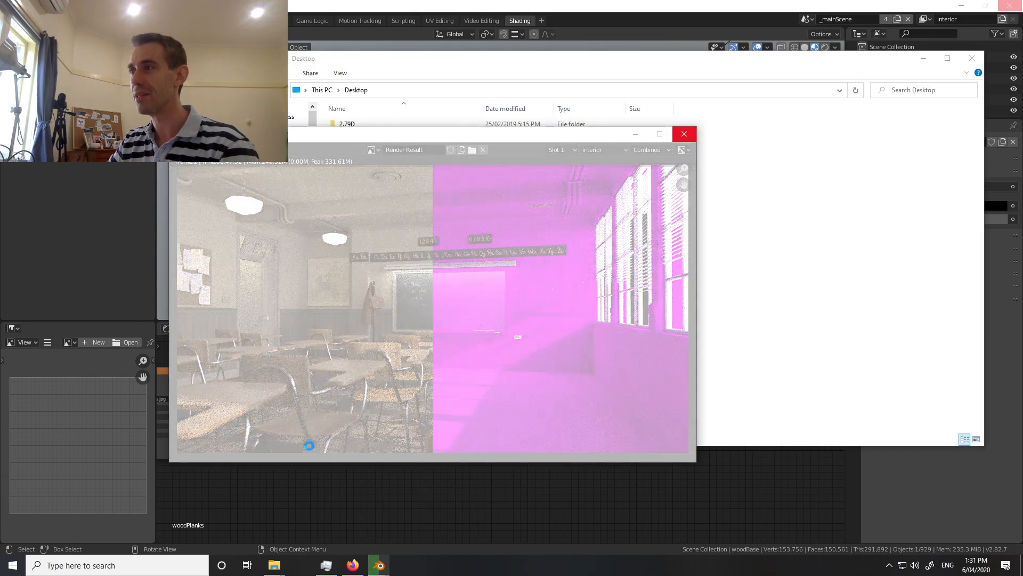
left_click(321, 484)
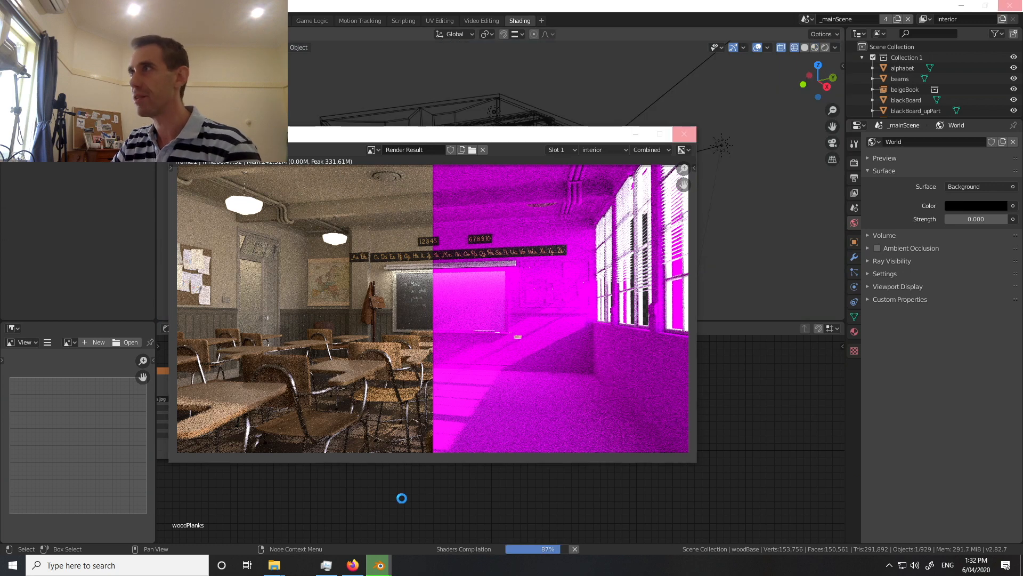
left_click(402, 498)
- Open the image file browser from the woodPlanks.jpg texture node in the woodPlanks material
middle_click_drag(377, 442, 467, 486)
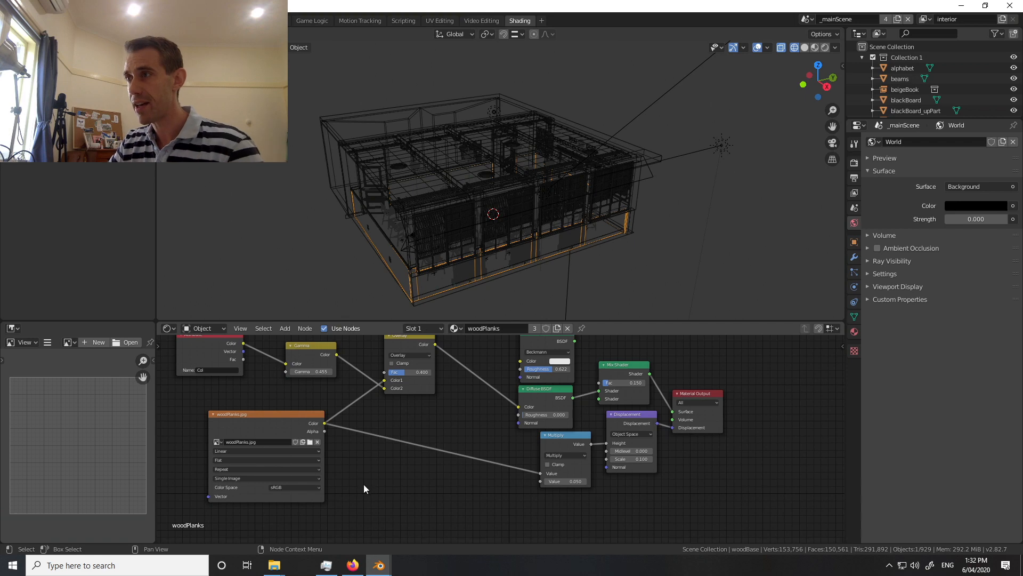
middle_click_drag(364, 489, 437, 477)
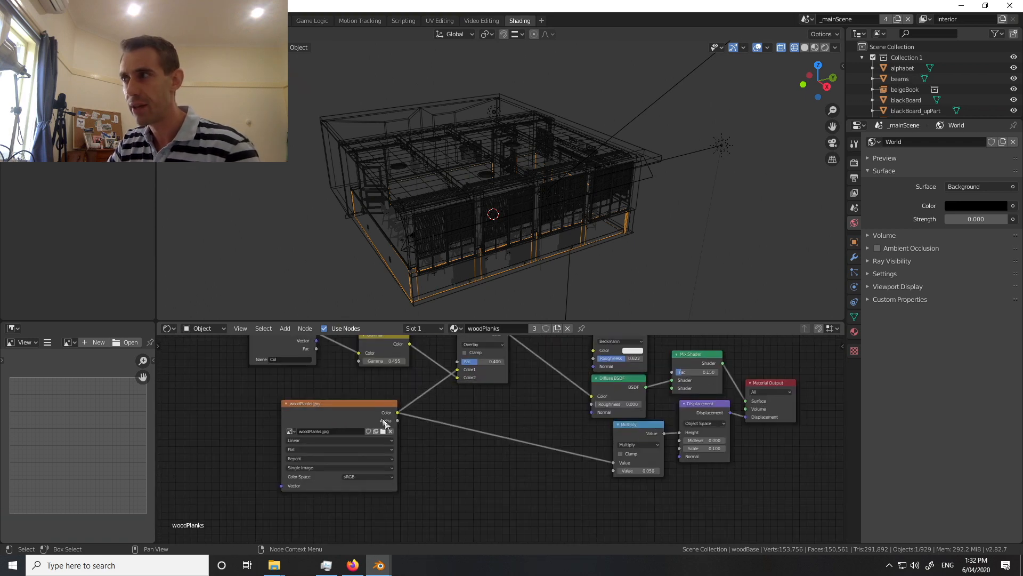
mouse_move(354, 404)
left_mouse_down()
mouse_move(338, 404)
mouse_move(366, 404)
left_mouse_up()
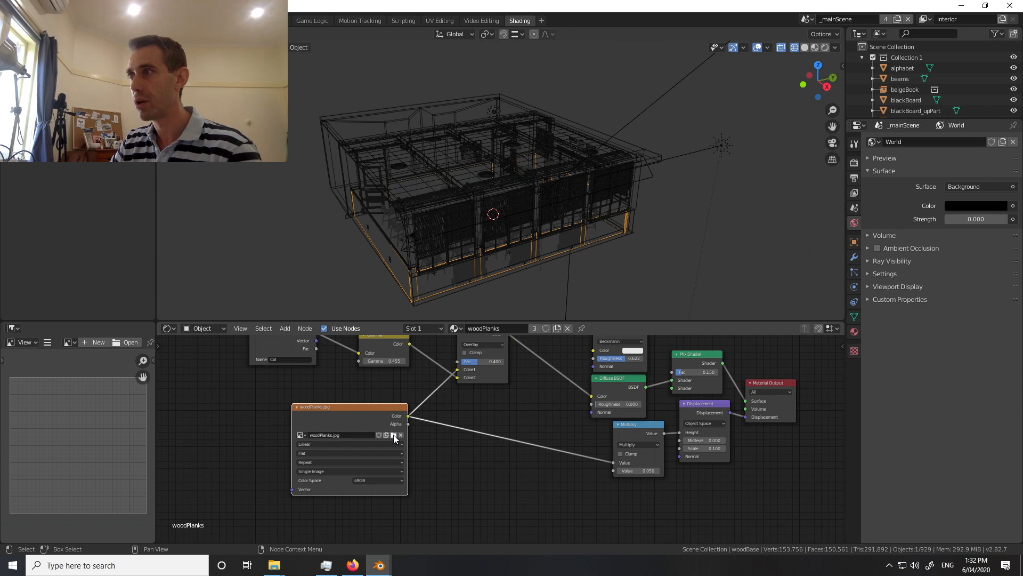
left_click(394, 434)
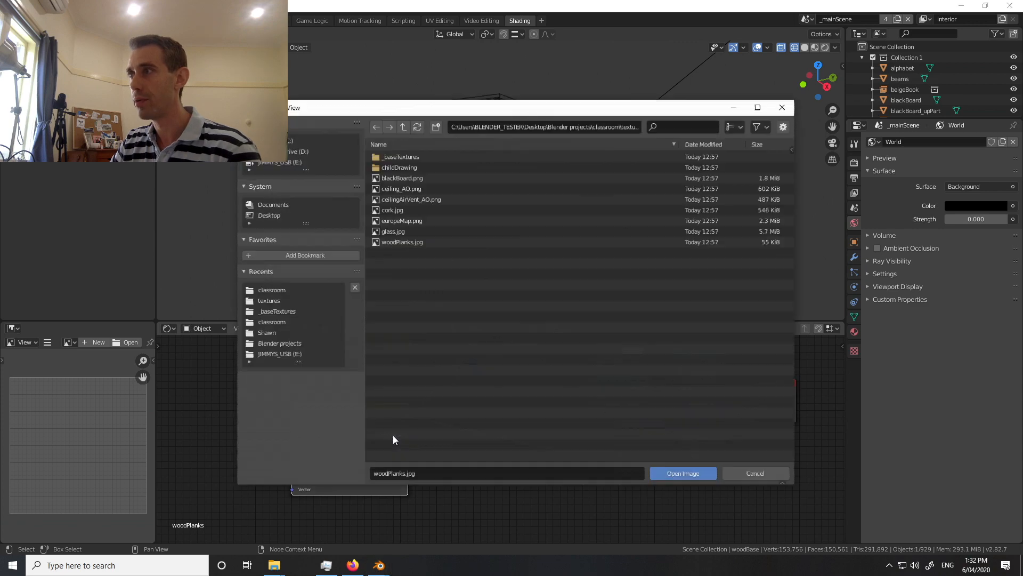
- Change the textures folder path to begin with the network location \\RENDER3-PC\Users instead of the local drive
left_click(470, 128)
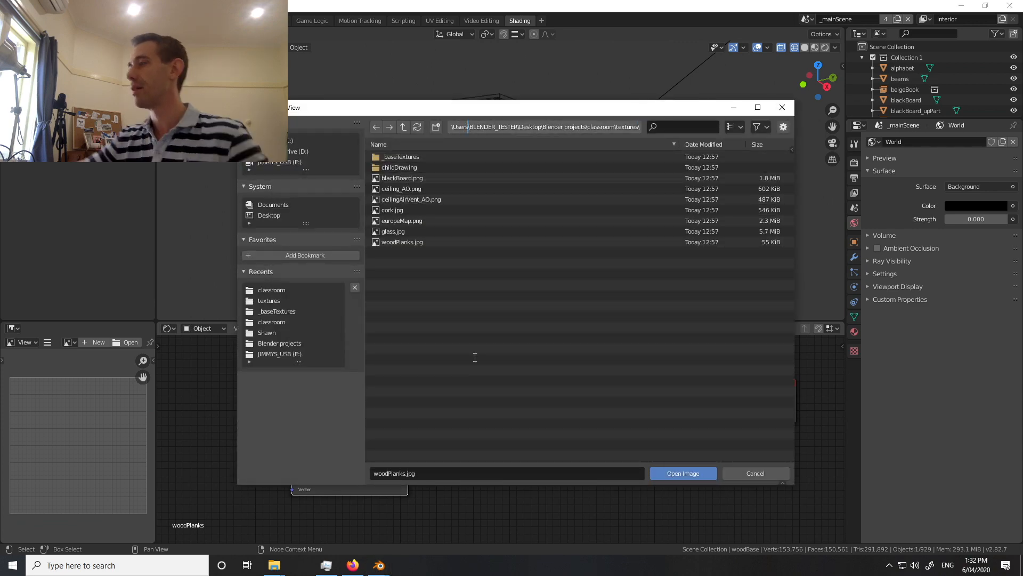
key("BackSpace")
key("BackSpace")
key("BackSpace")
key("BackSpace")
key("BackSpace")
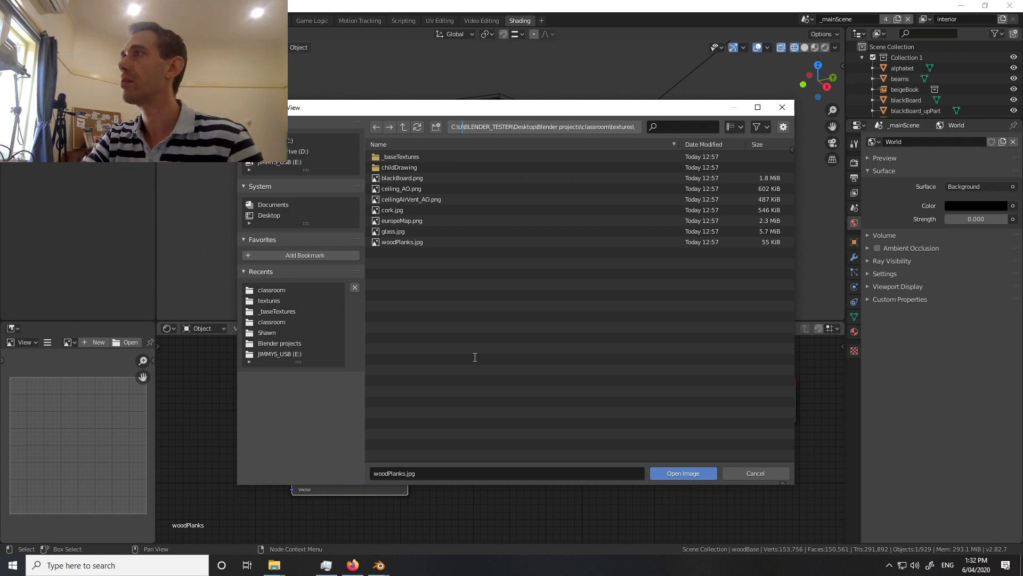
key("BackSpace")
key("BackSpace")
key("BackSpace")
key("BackSpace")
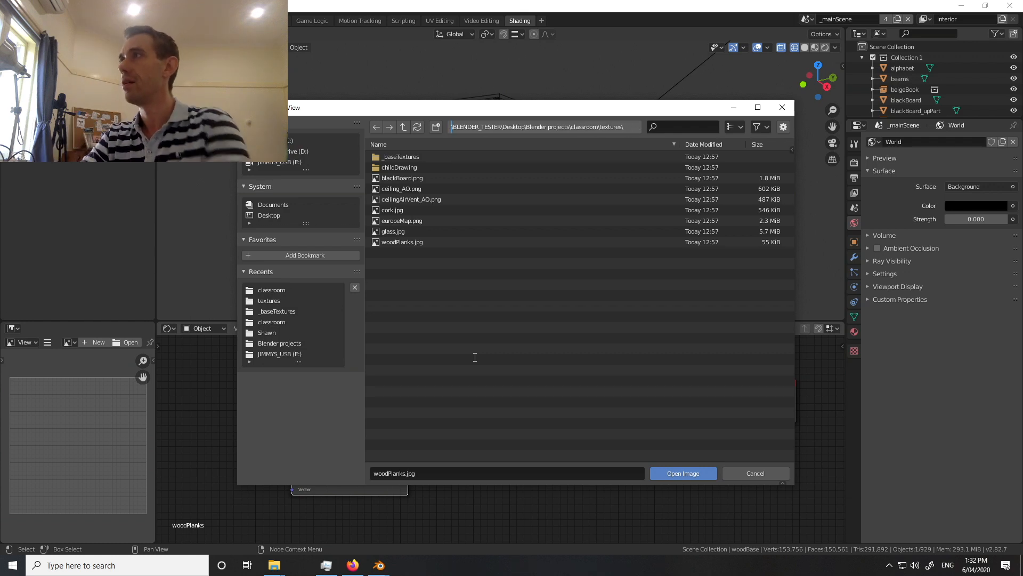
type("\\\\")
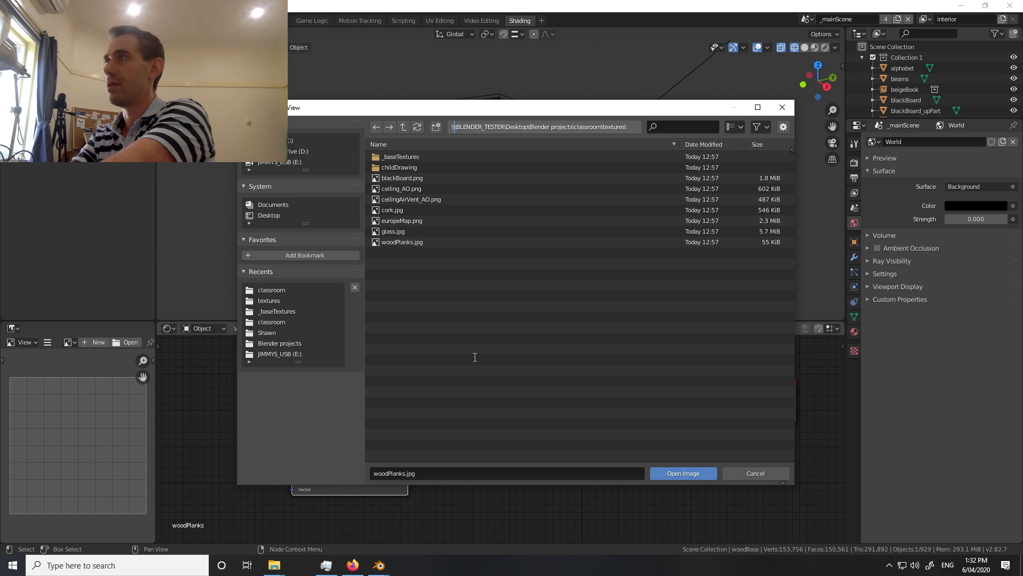
type("RENDER3\\")
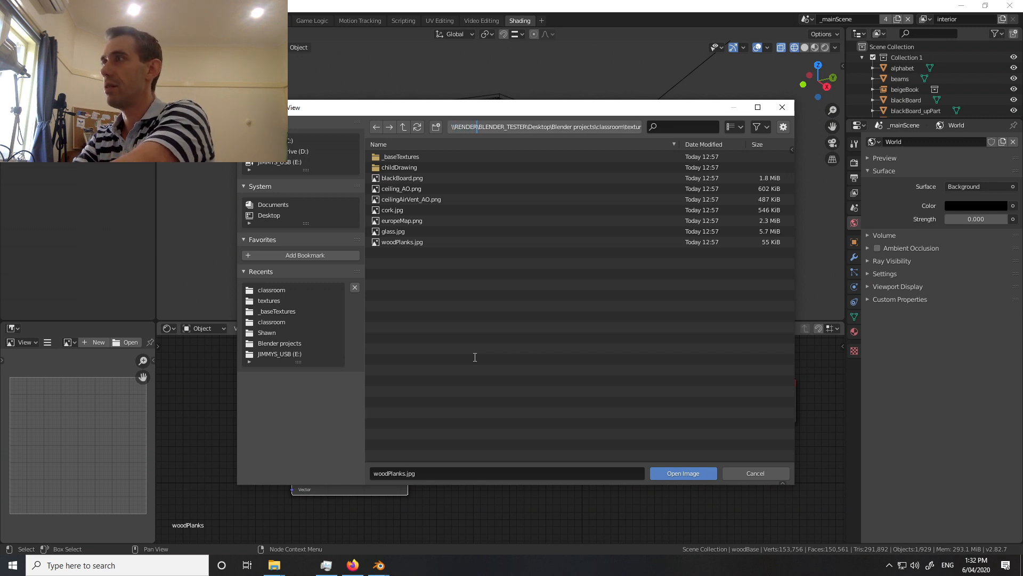
type("-PC")
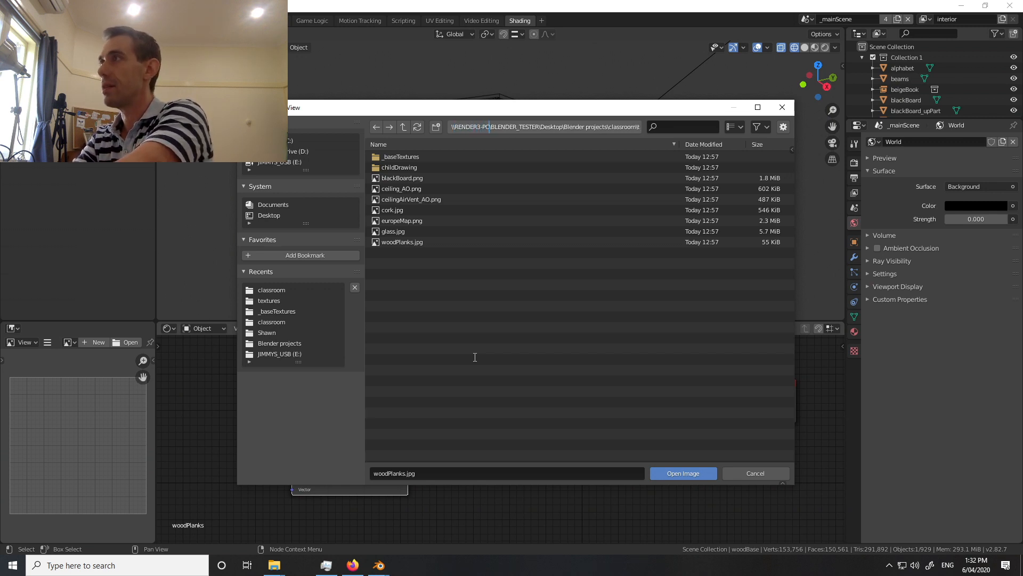
type("\\Users")
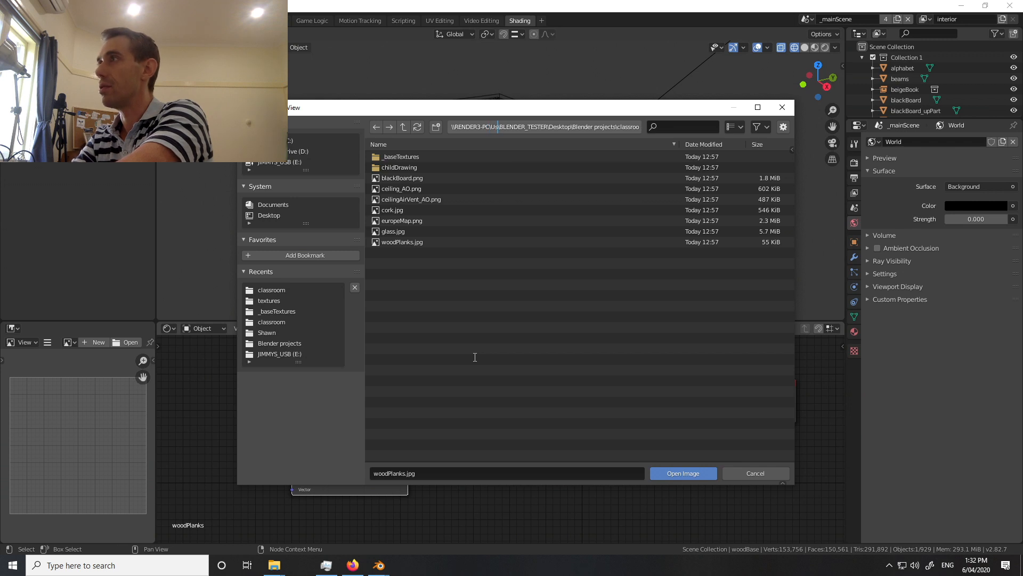
key("Return")
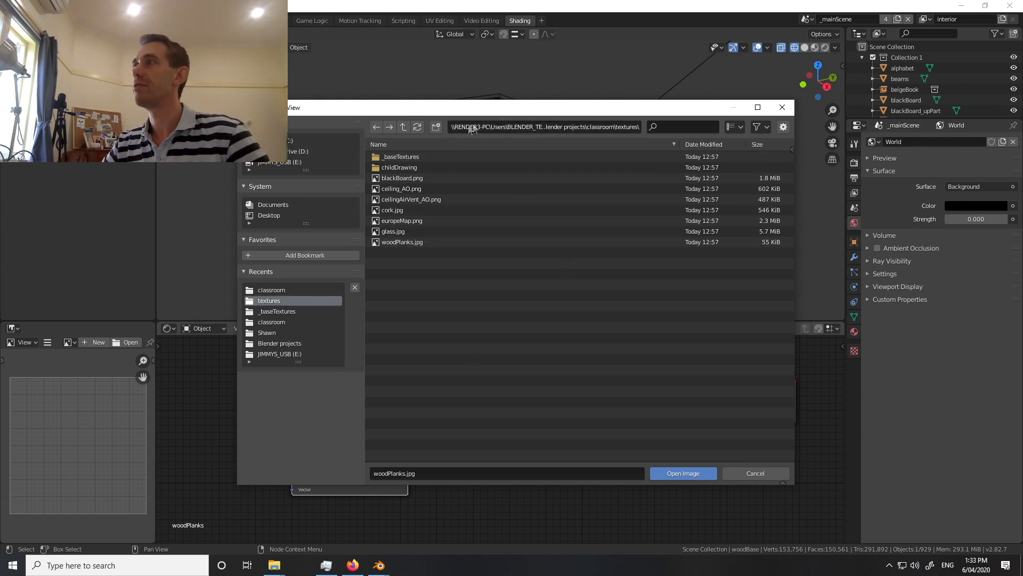
- Check the full network path, load woodPlanks.jpg from that textures folder into the node, and close the old render window
left_click(613, 127)
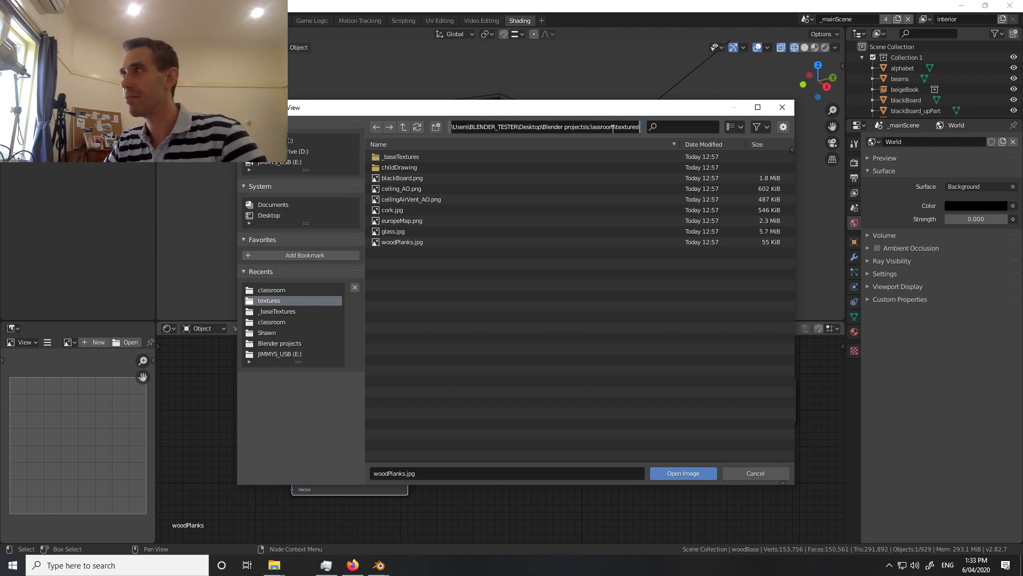
key("Right")
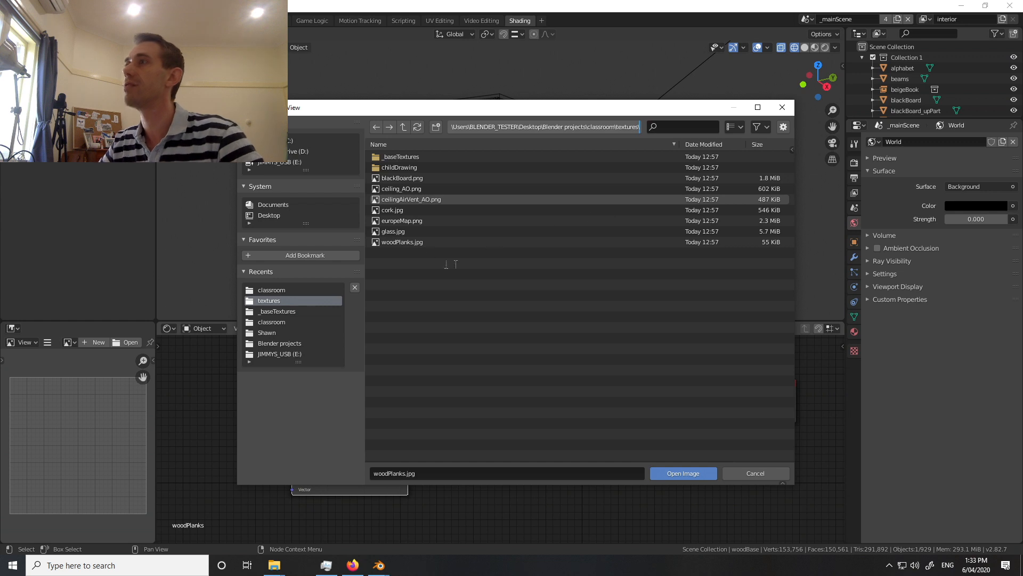
left_click(418, 245)
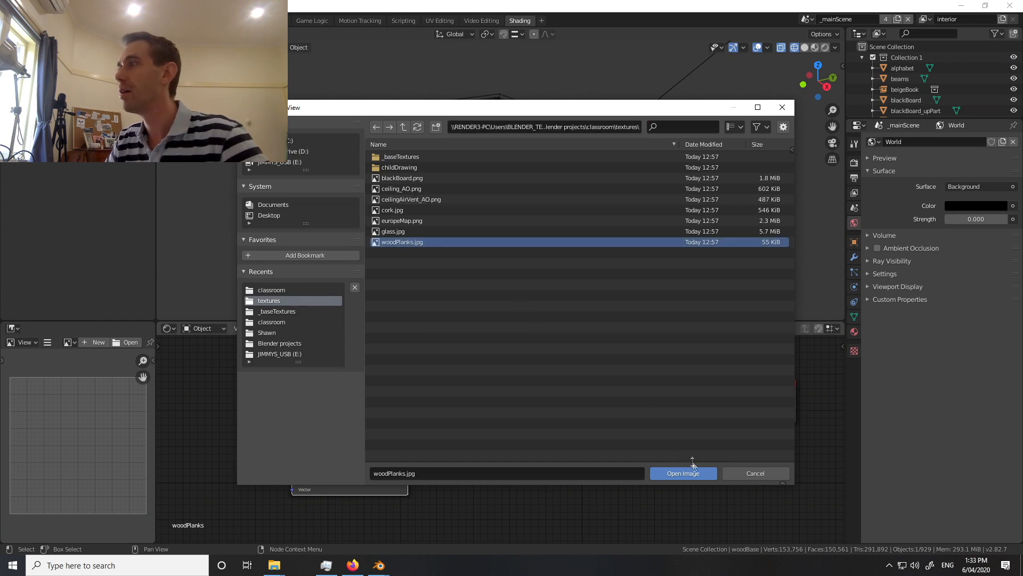
left_click(687, 474)
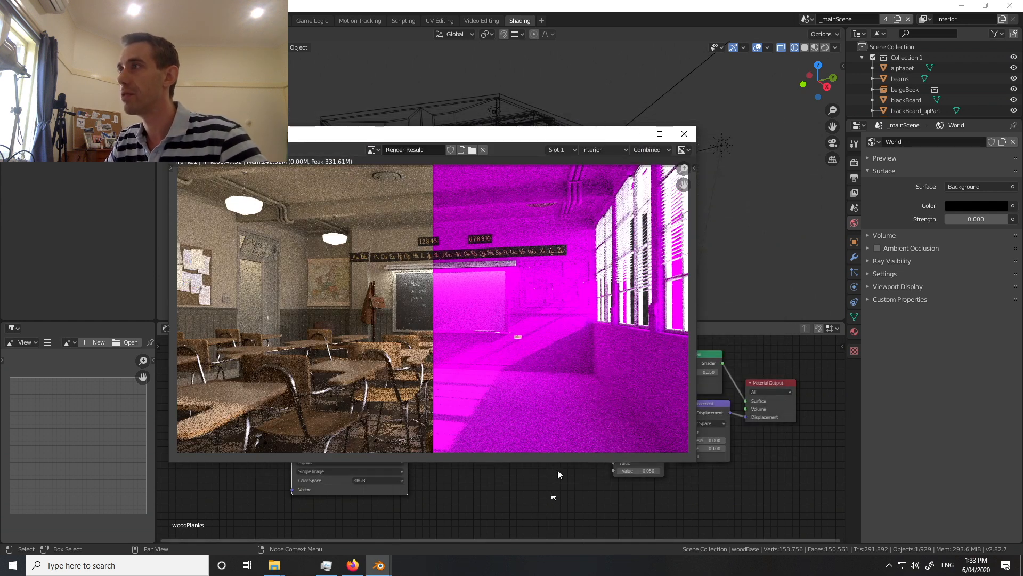
left_click(684, 133)
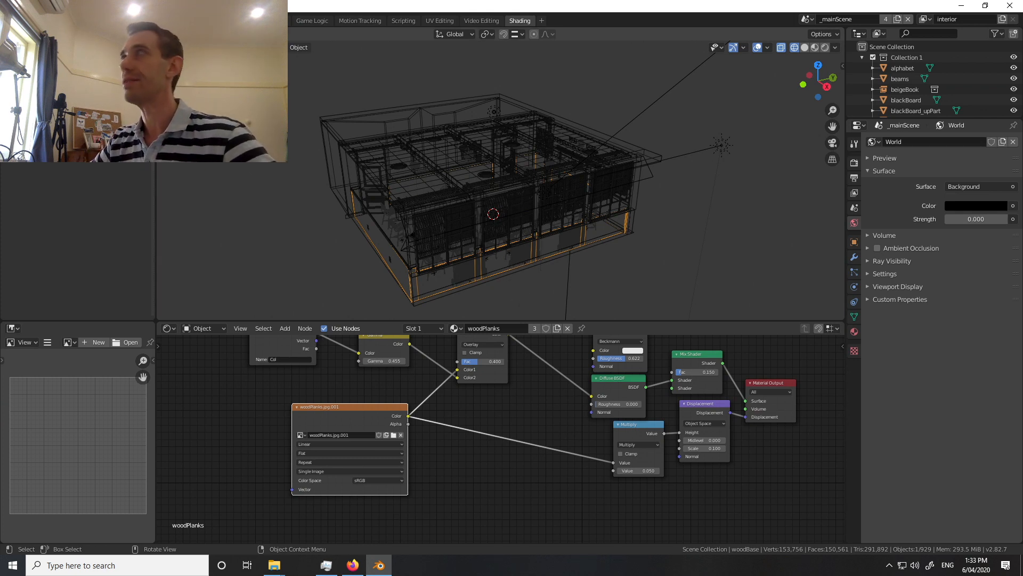
- Resync the Crowdrender render nodes and widen the properties area to follow the DESKTOP-DPLAGAK node's status
left_click(854, 162)
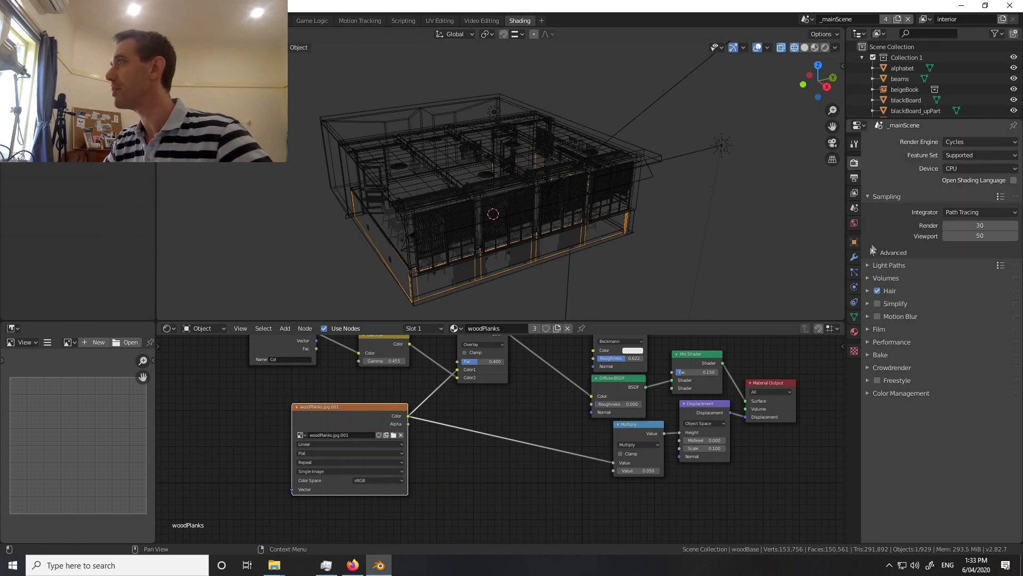
left_click(870, 370)
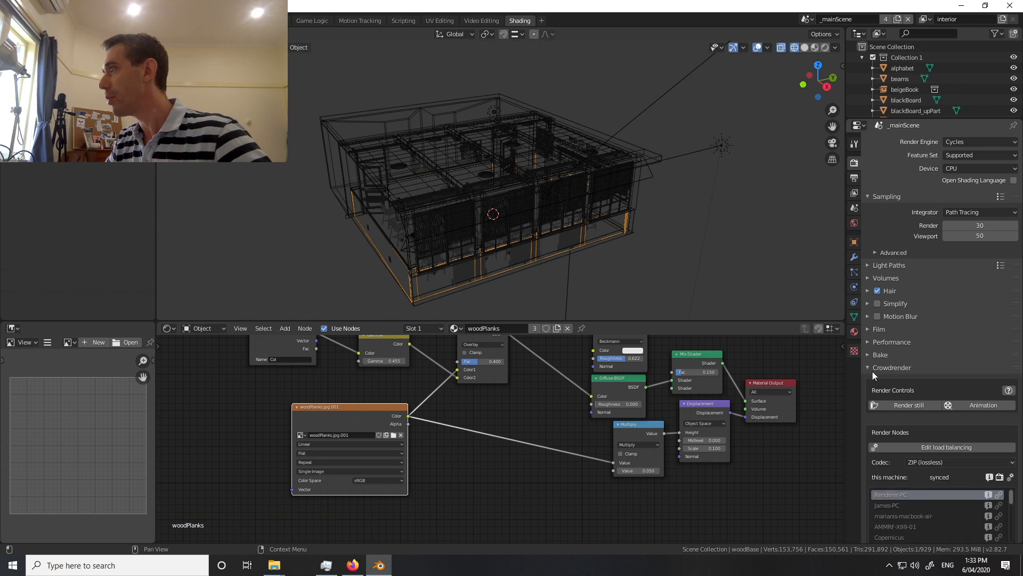
scroll(1021, 356, "down", 3)
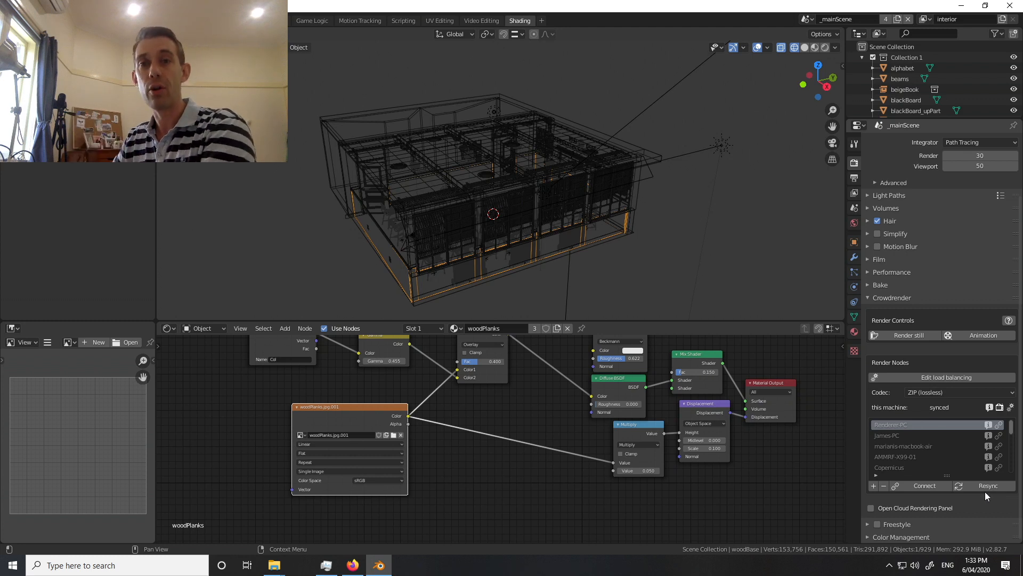
left_click(993, 486)
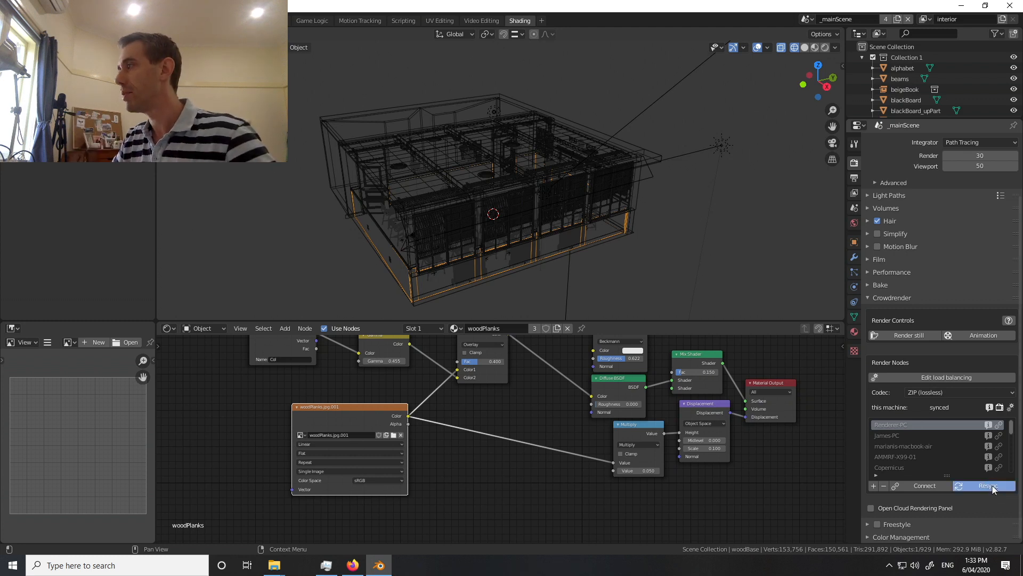
left_click_drag(1013, 429, 1012, 482)
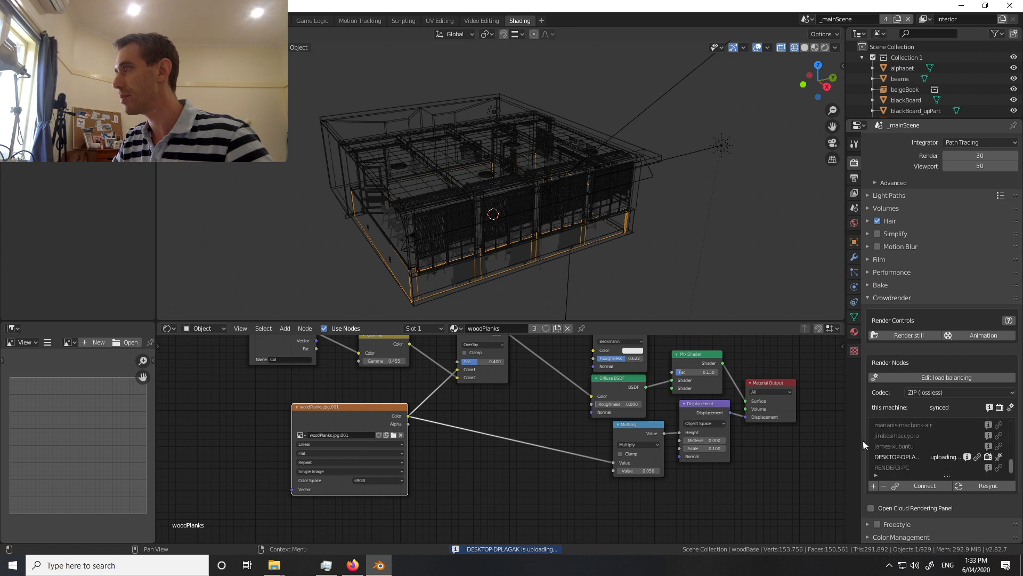
left_click_drag(861, 445, 831, 444)
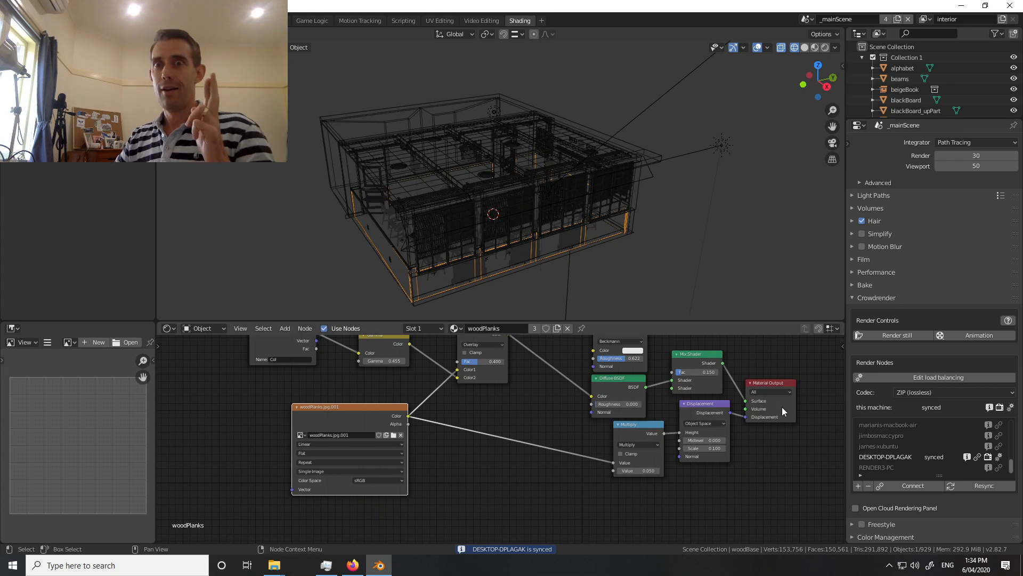
- Render a still of the classroom with Crowdrender, review the wall panelling in the result, and close the render window
left_click(909, 336)
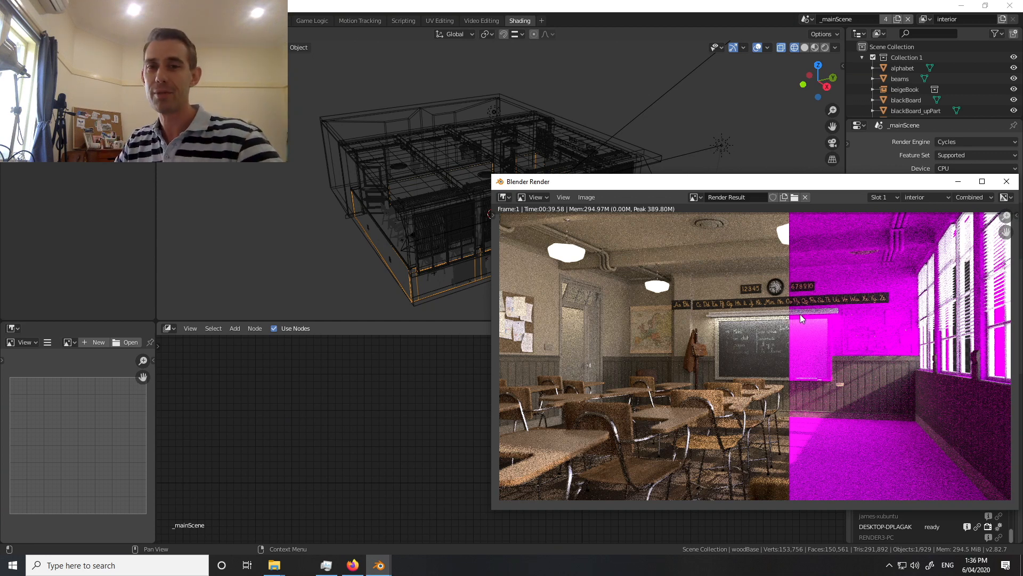
left_click(1007, 181)
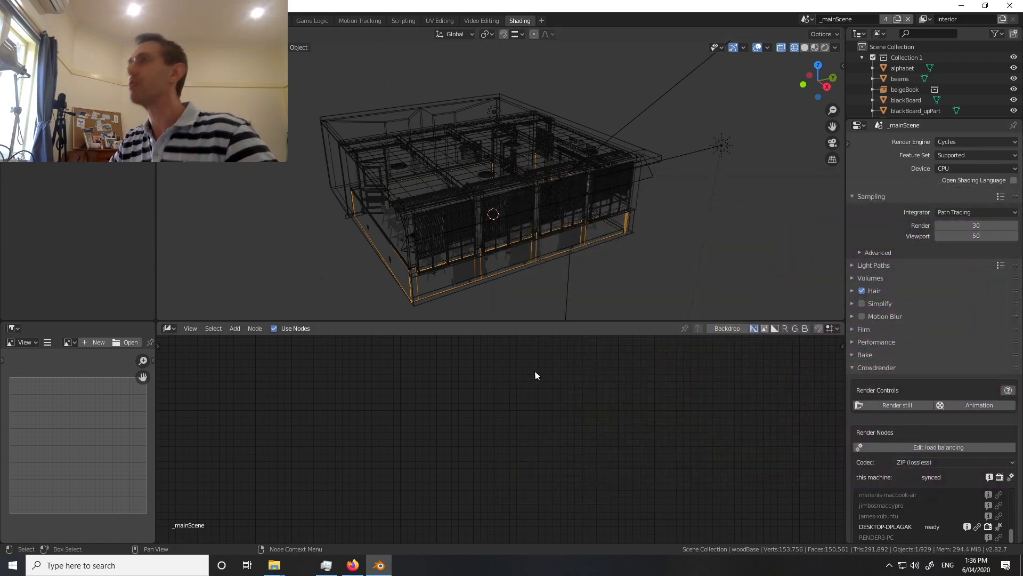
middle_click_drag(427, 245, 511, 258)
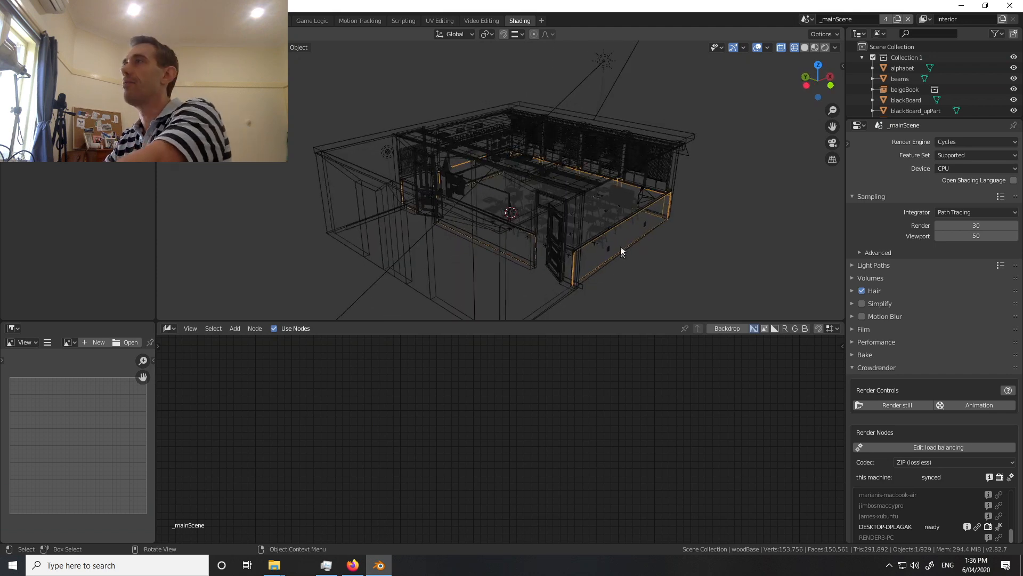
- Add a general Scripting workspace and switch its text editor area to a Python Console
left_click(541, 21)
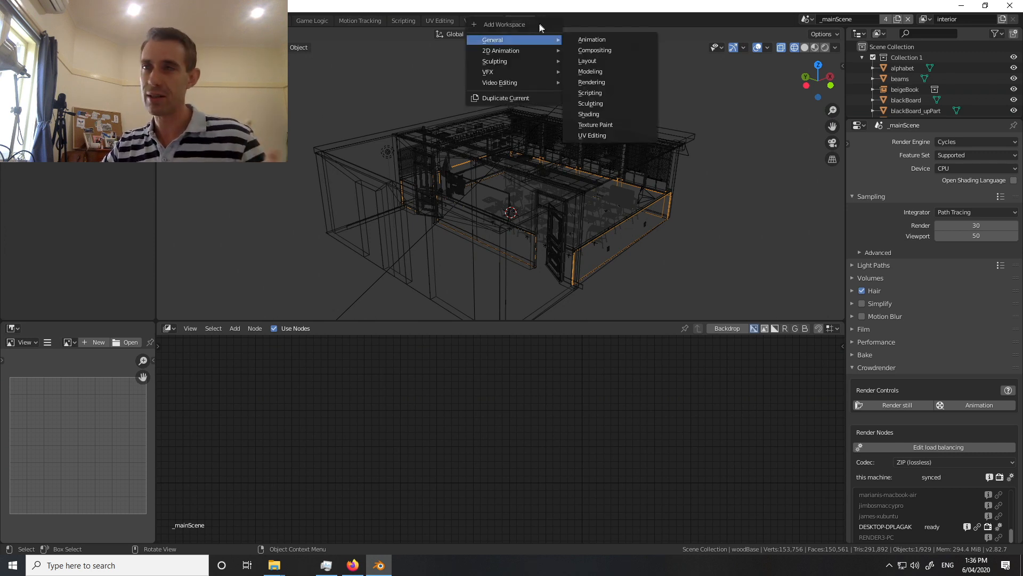
mouse_move(543, 41)
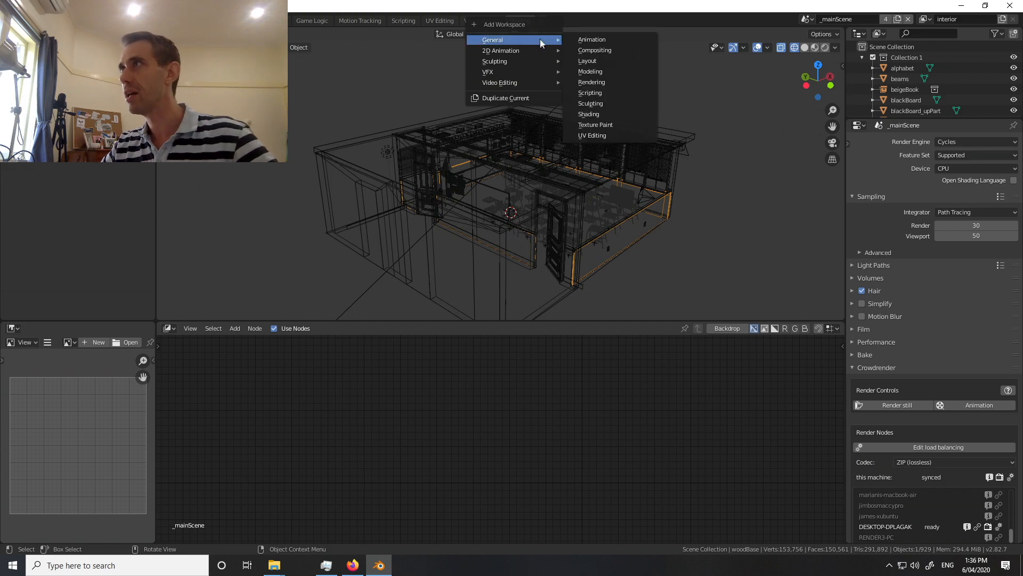
left_click(610, 93)
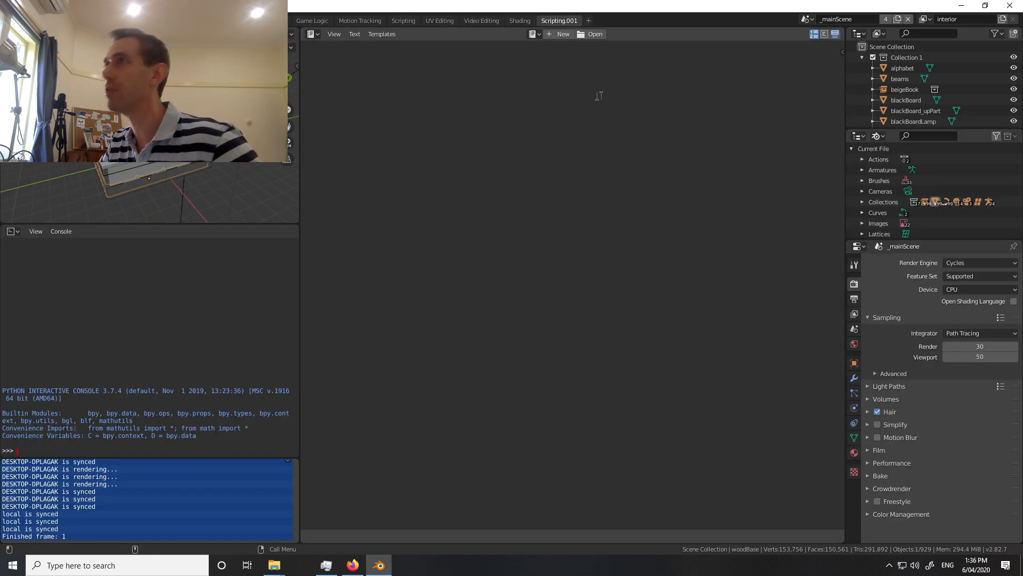
left_click(313, 35)
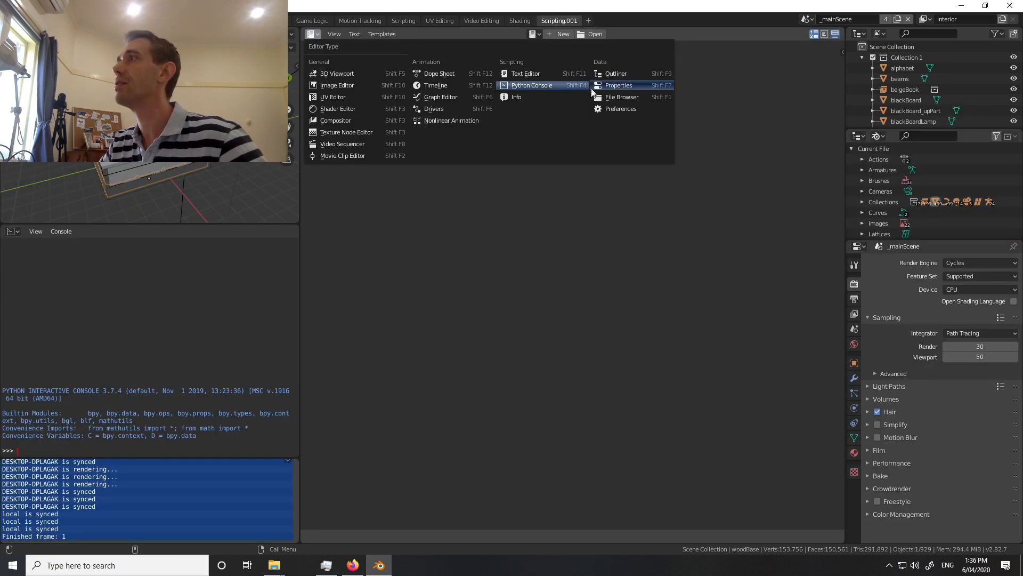
left_click(313, 35)
key("shift+F4")
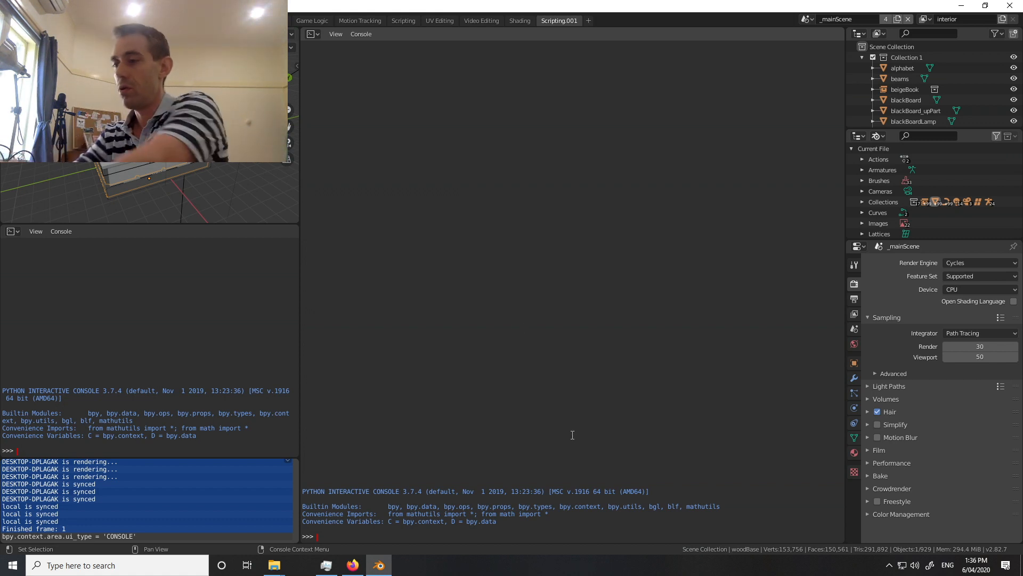
- Query the file path of a linked library in the large Python console with D.libraries['lib'].filepath
type("D")
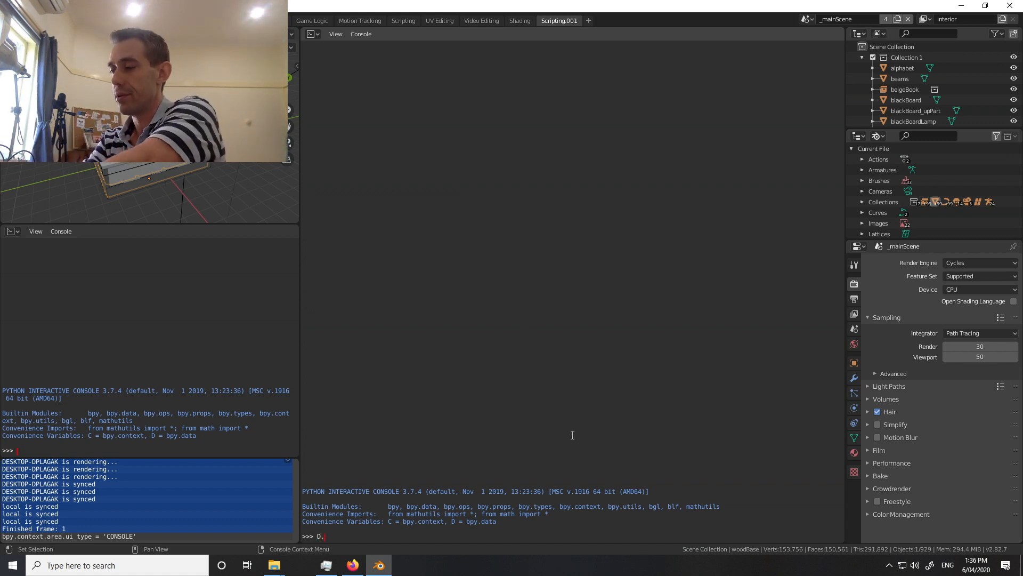
type(".li")
key("Tab")
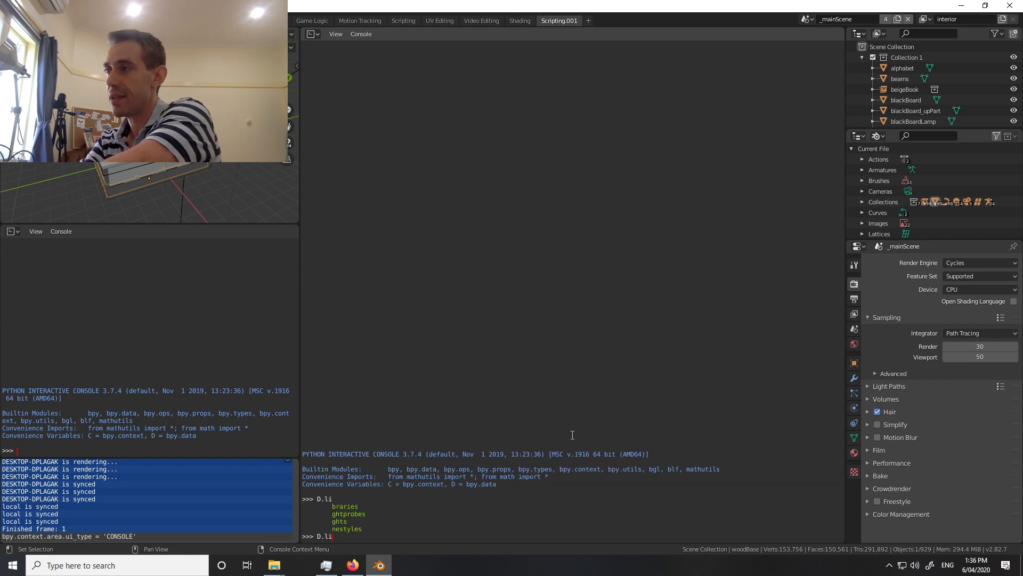
type("b")
key("Tab")
type("['")
key("Tab")
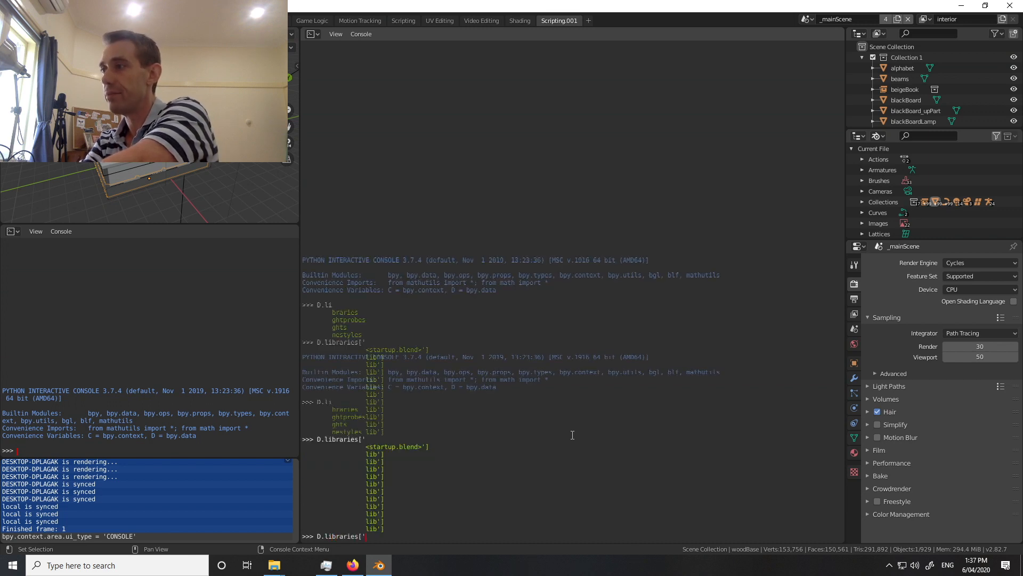
key("Tab")
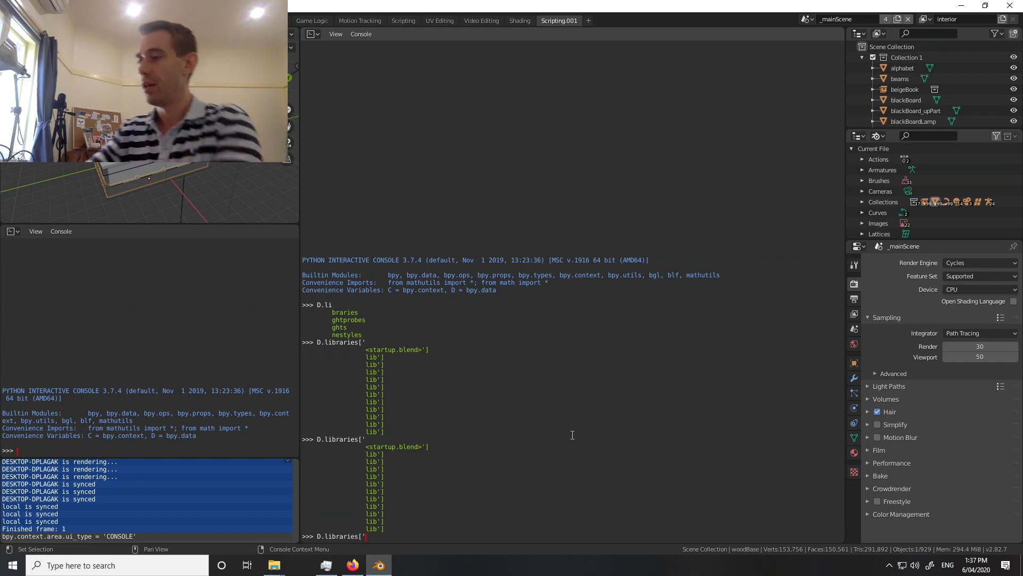
type("li")
key("Tab")
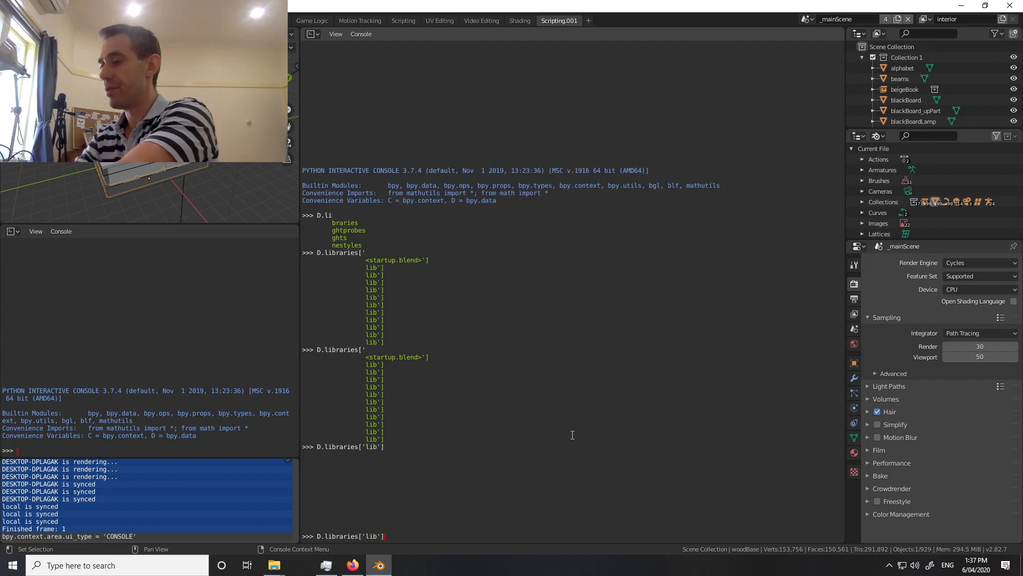
type(".filepath")
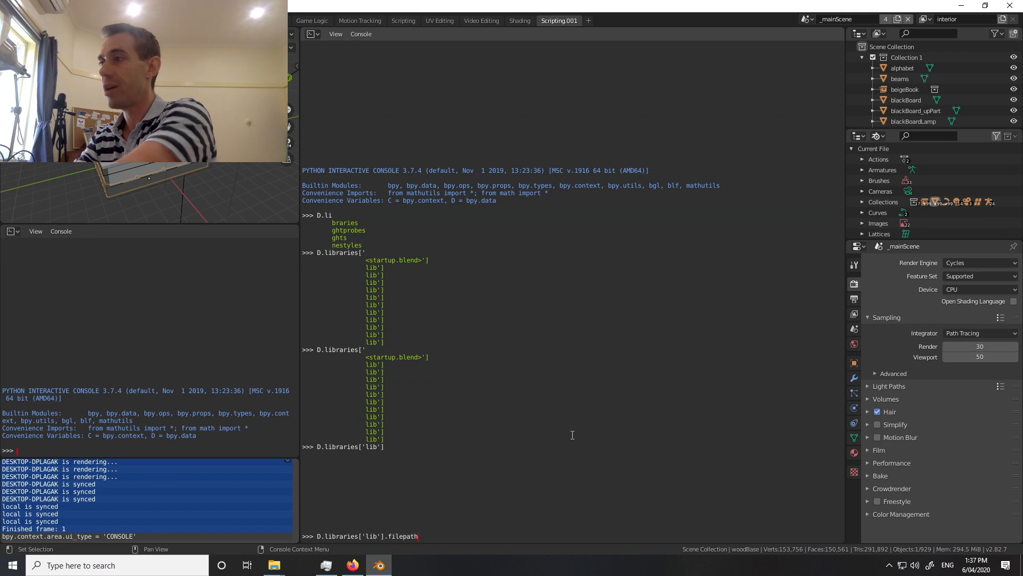
key("Return")
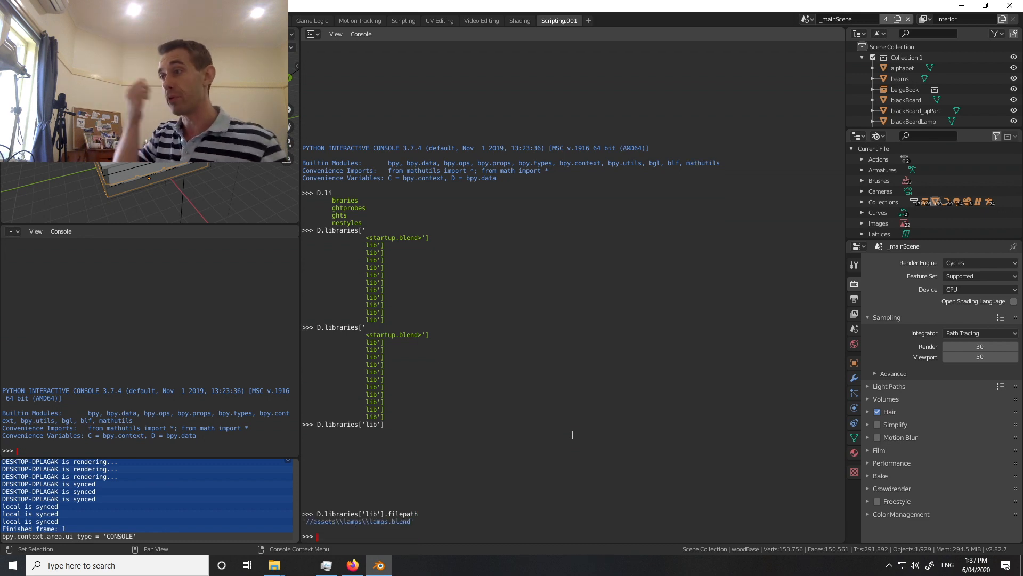
key("Up")
key("Left")
key("Left")
key("Left")
key("Left")
key("Left")
key("Left")
key("Left")
key("Left")
key("Left")
key("Left")
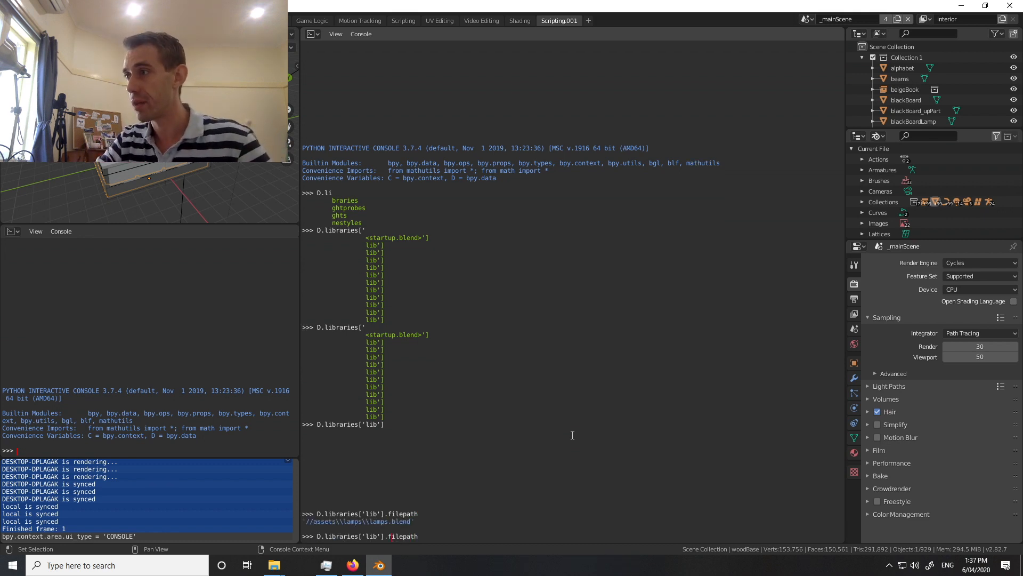
key("BackSpace")
key("BackSpace")
key("BackSpace")
key("BackSpace")
key("BackSpace")
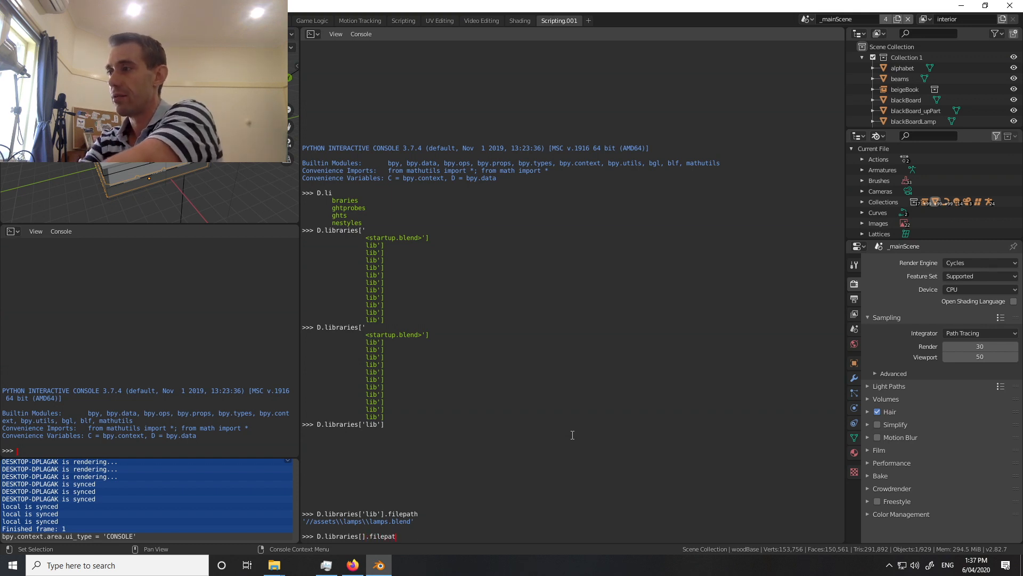
key("BackSpace")
key("BackSpace")
key("BackSpace")
key("BackSpace")
key("BackSpace")
key("BackSpace")
key("BackSpace")
key("BackSpace")
key("BackSpace")
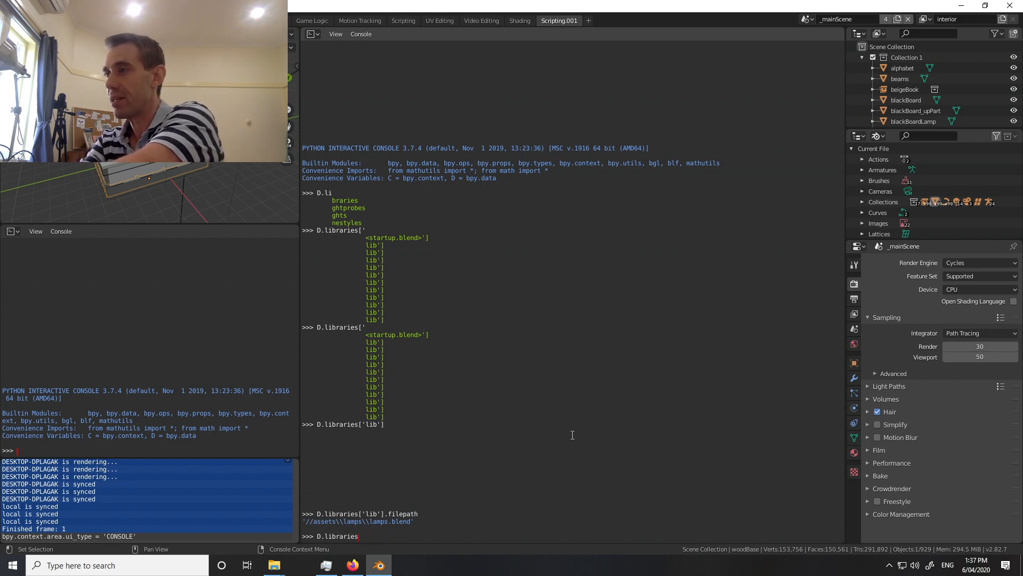
key("BackSpace")
key("BackSpace")
key("BackSpace")
key("BackSpace")
key("BackSpace")
key("BackSpace")
key("BackSpace")
key("BackSpace")
key("BackSpace")
key("BackSpace")
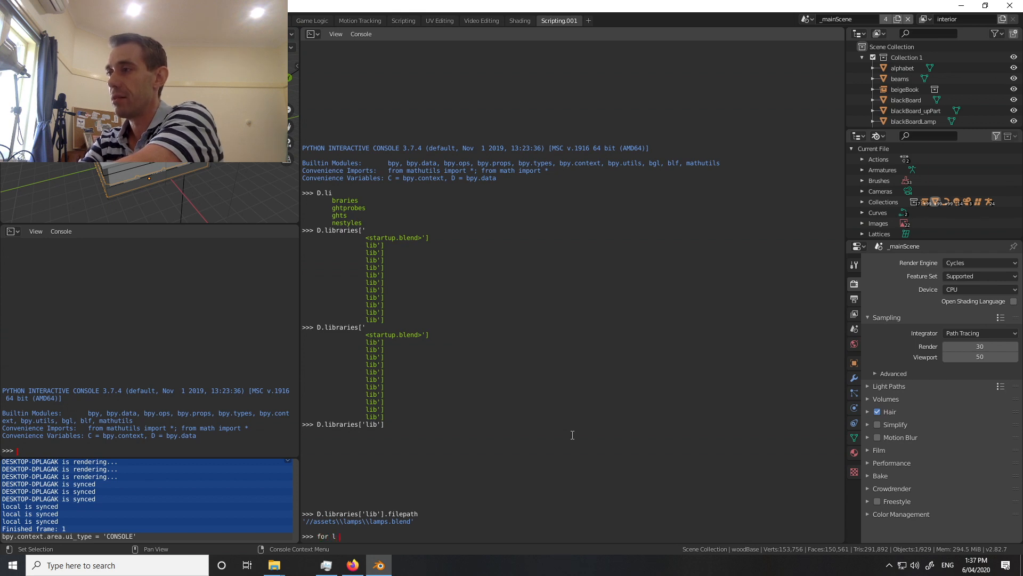
- Print the file path of every linked library by running for l in D.libraries: print(l.filepath) in the console
type("for l in D.li")
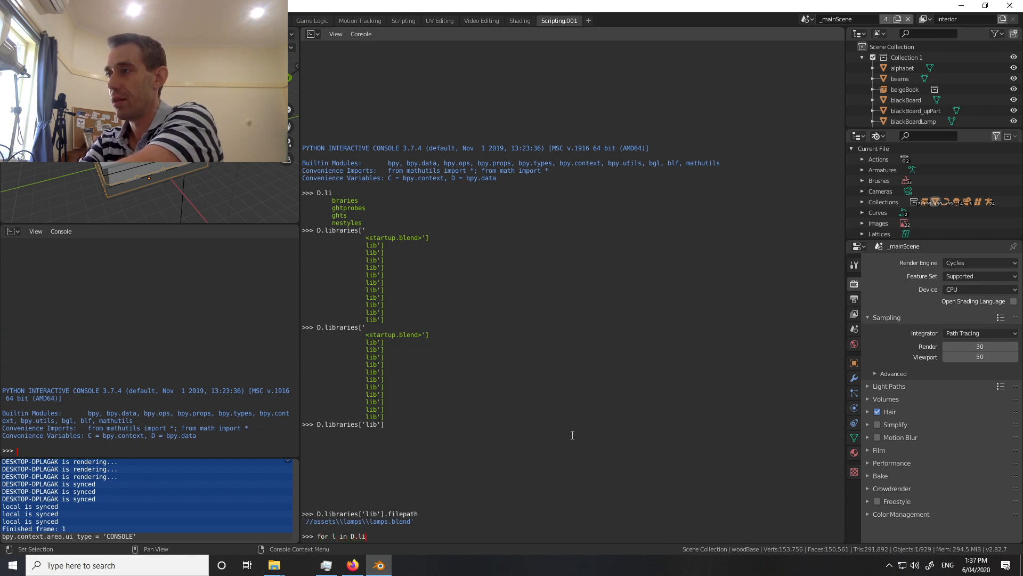
type("b")
key("ctrl+space")
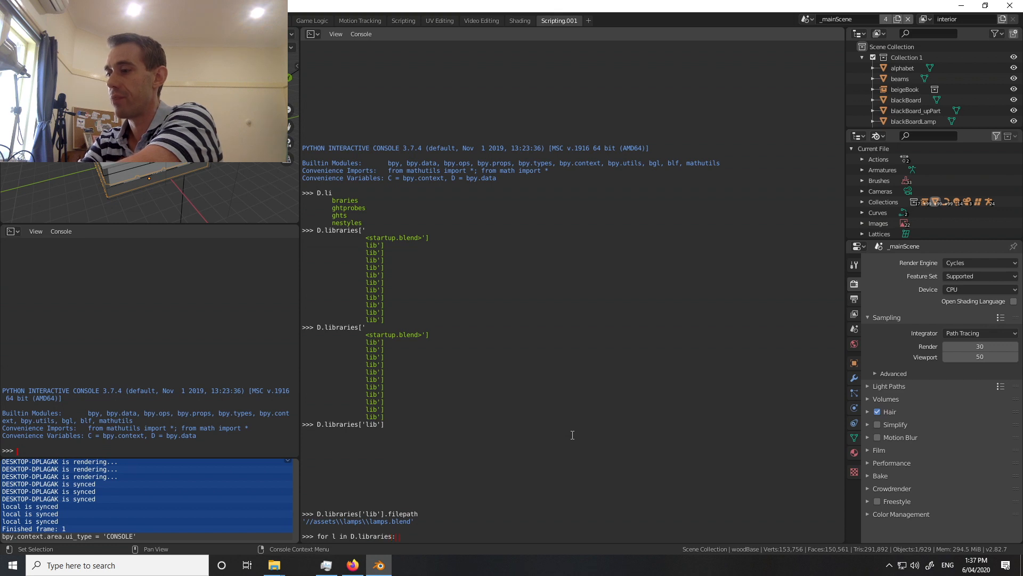
type(": print(")
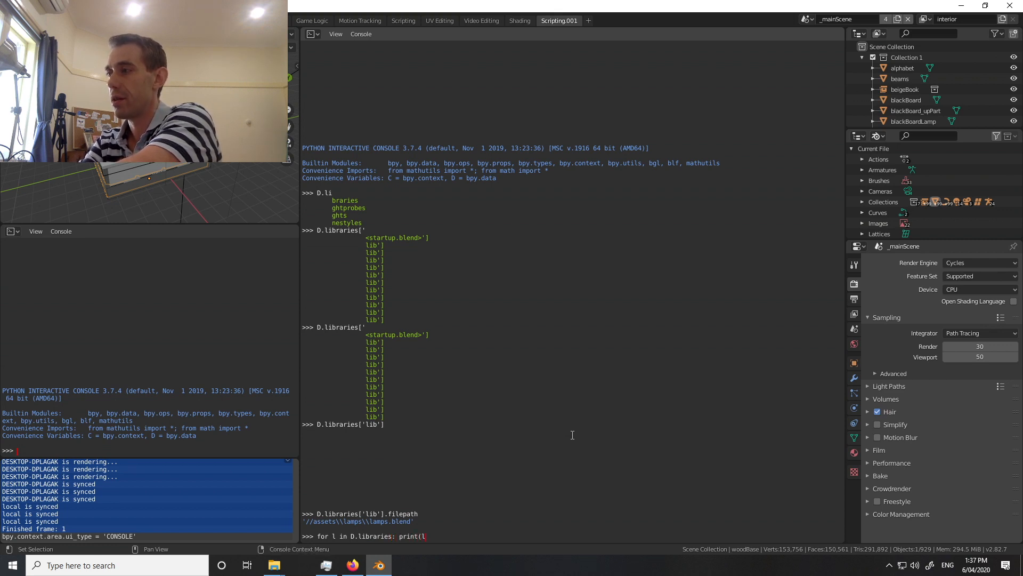
type("l.fil")
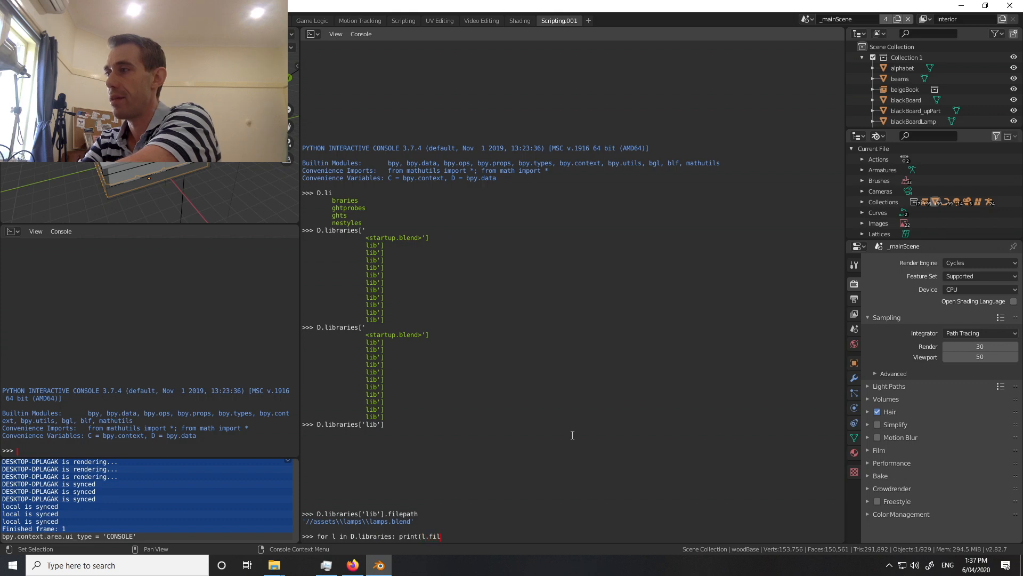
type("epath)")
key("Return")
key("Return")
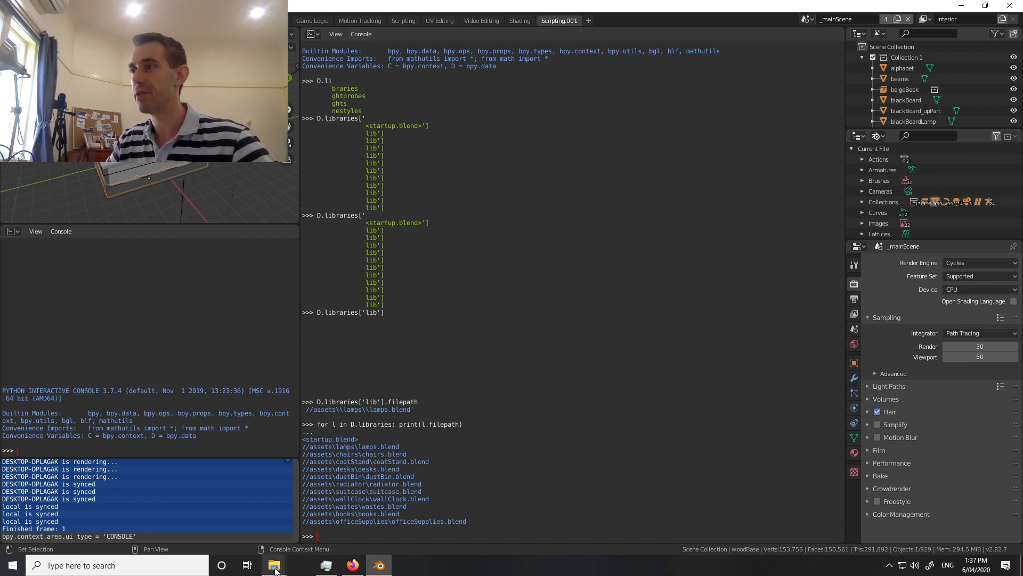
- Compare the classroom project's assets folder in File Explorer with the printed library paths, and return to Blender
mouse_move(274, 566)
left_click(394, 530)
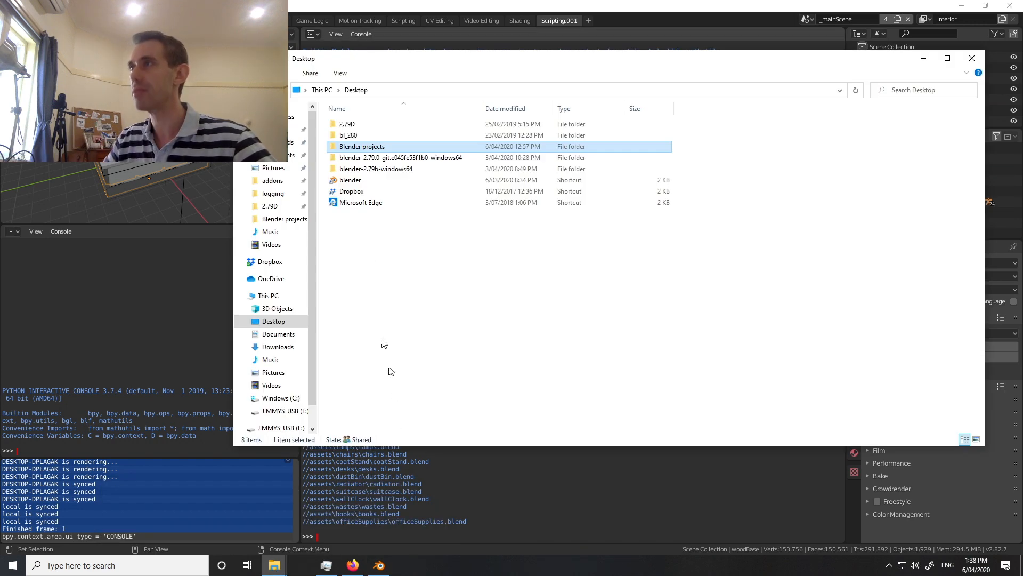
double_click(367, 142)
double_click(363, 128)
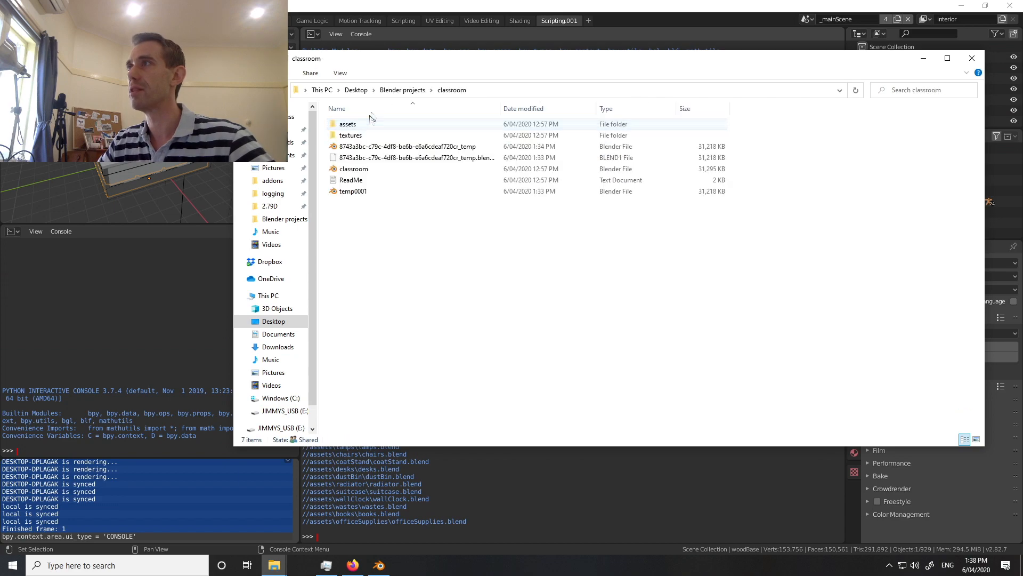
left_click_drag(373, 58, 662, 274)
double_click(689, 421)
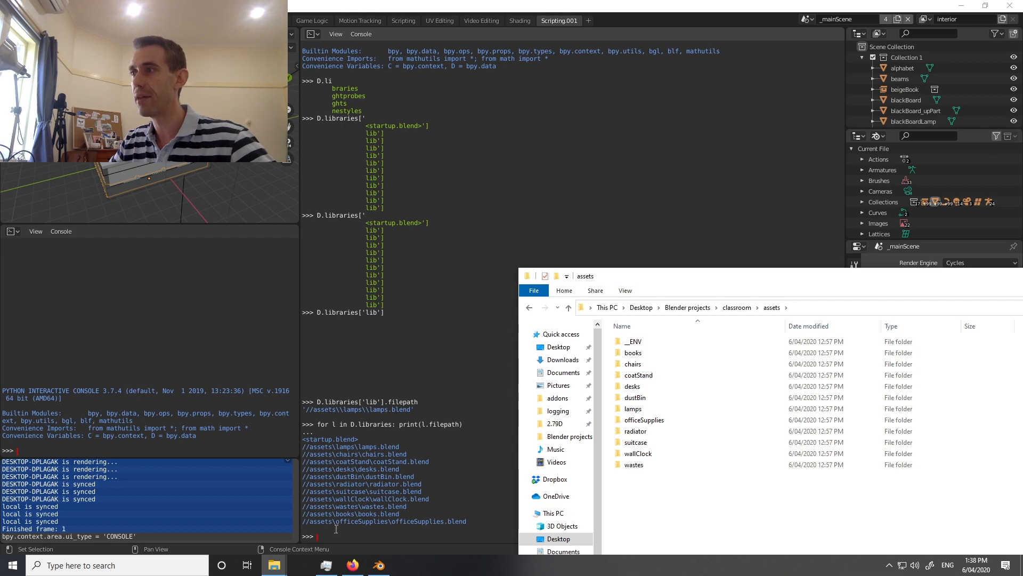
left_click(378, 566)
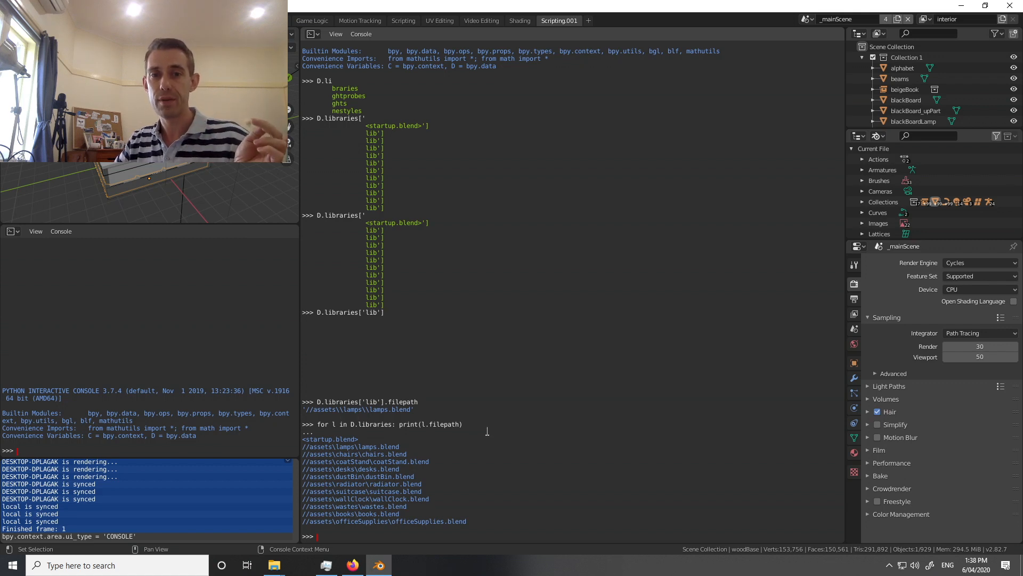
- Check the network path in the sharing properties of the Blender projects folder on the Desktop in File Explorer
mouse_move(274, 565)
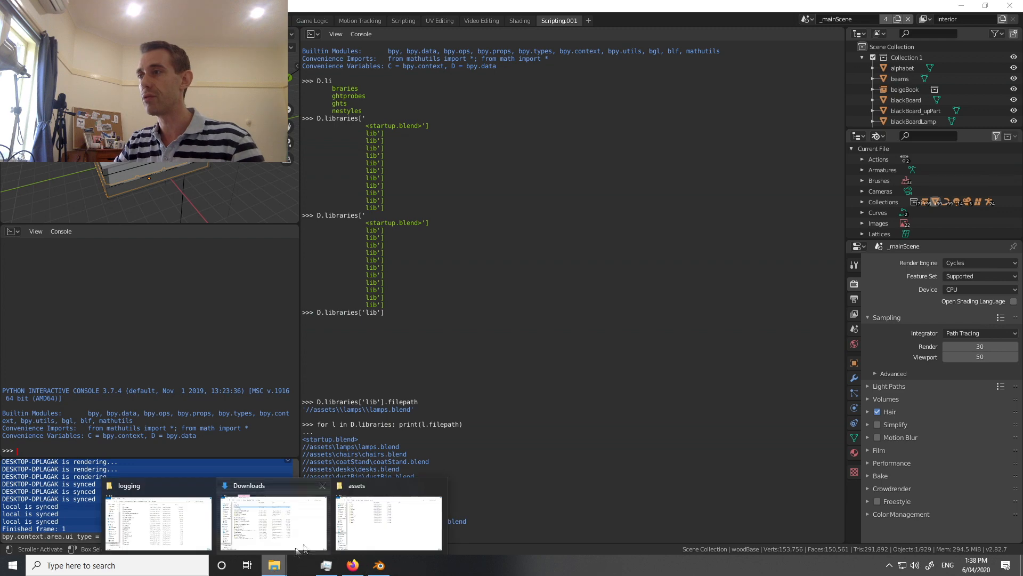
left_click(374, 531)
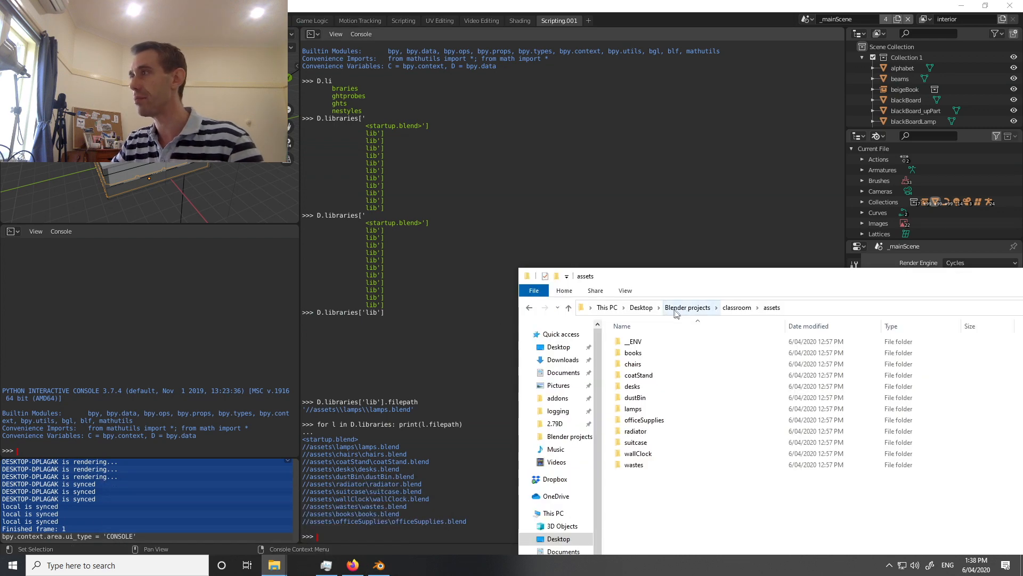
left_click(645, 308)
right_click(653, 367)
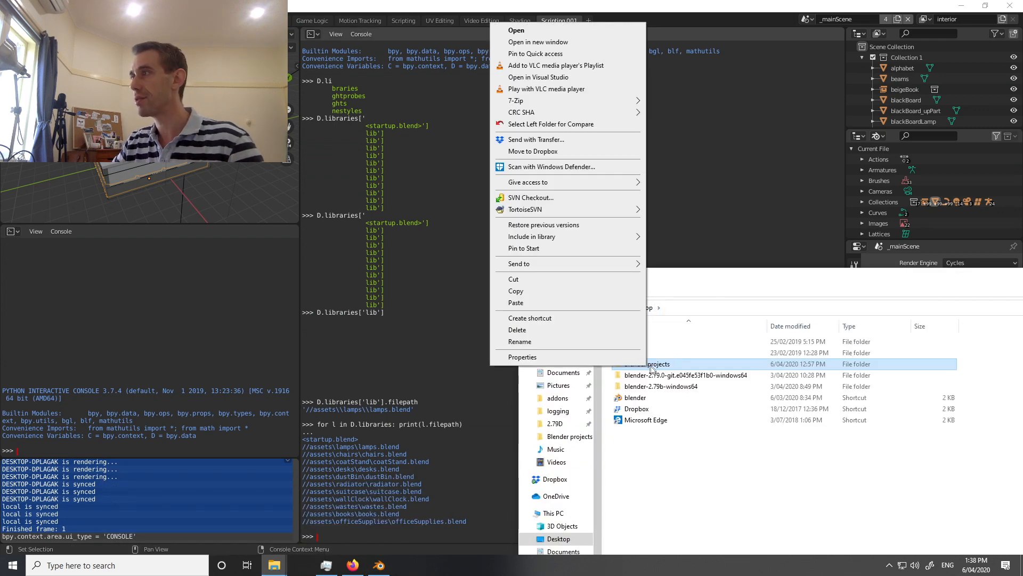
left_click(613, 356)
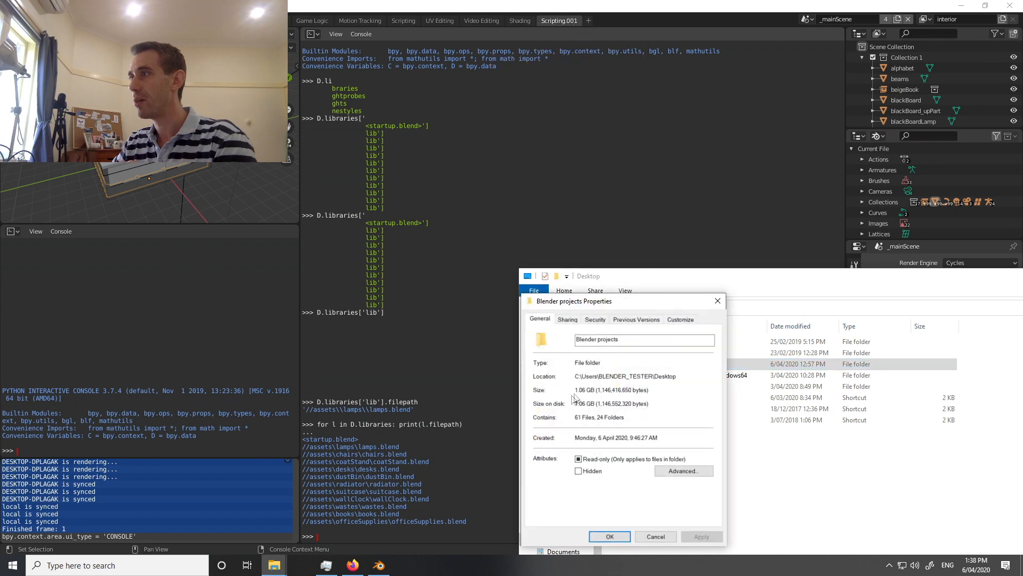
left_click(568, 320)
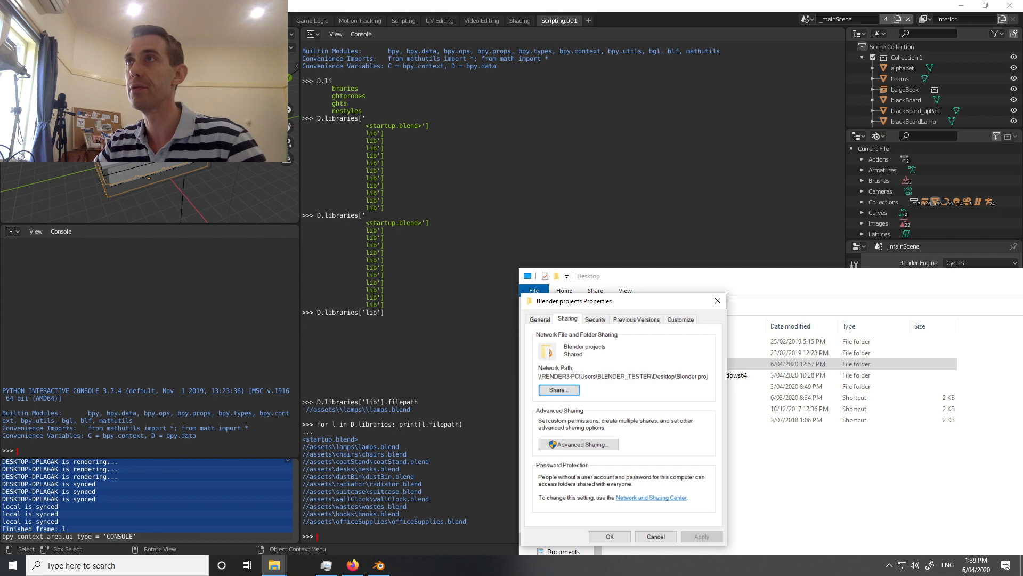
left_click(23, 21)
mouse_move(68, 188)
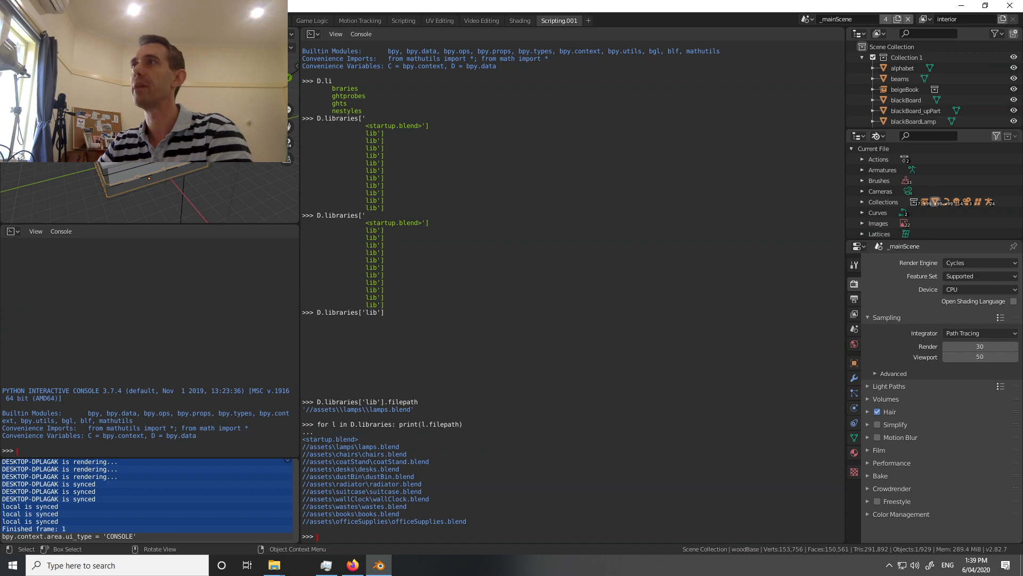
key("ctrl+Page_Down")
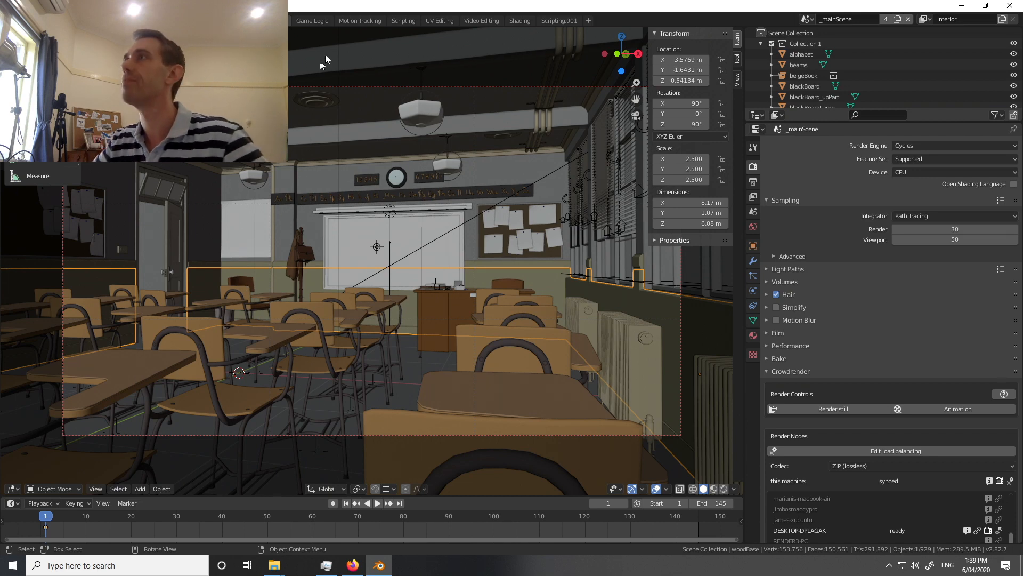
- Query the file path of the linked library at index 4 with D.libraries[4].filepath in the large Python console
left_click(551, 19)
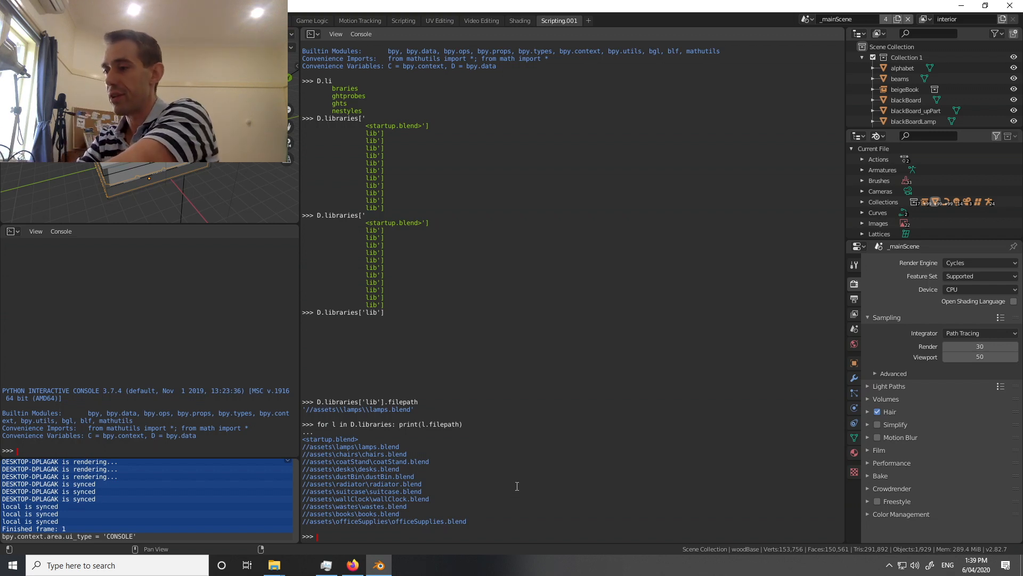
type("D.li")
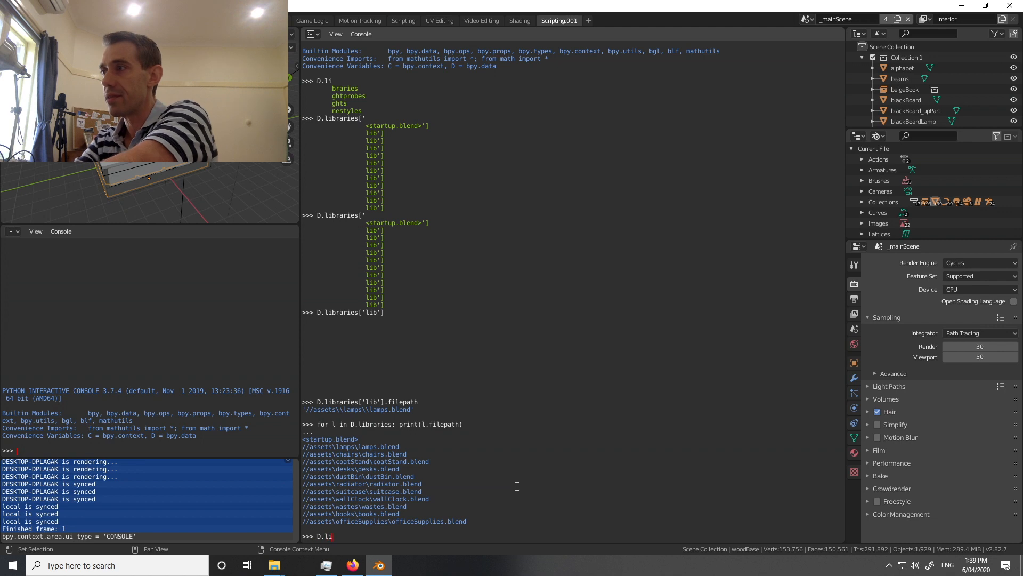
type("b")
key("ctrl+space")
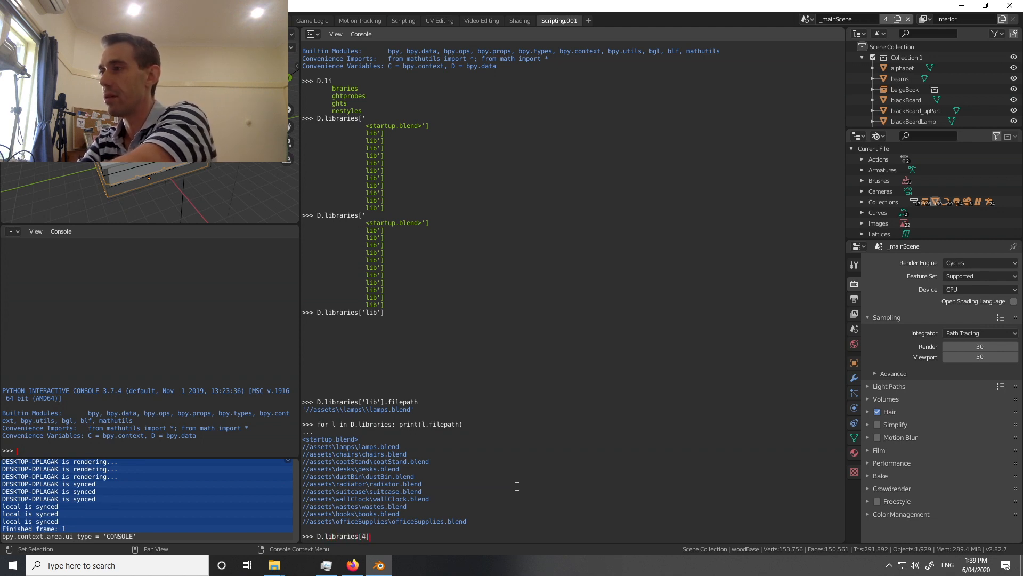
type("[4].filepath")
key("Return")
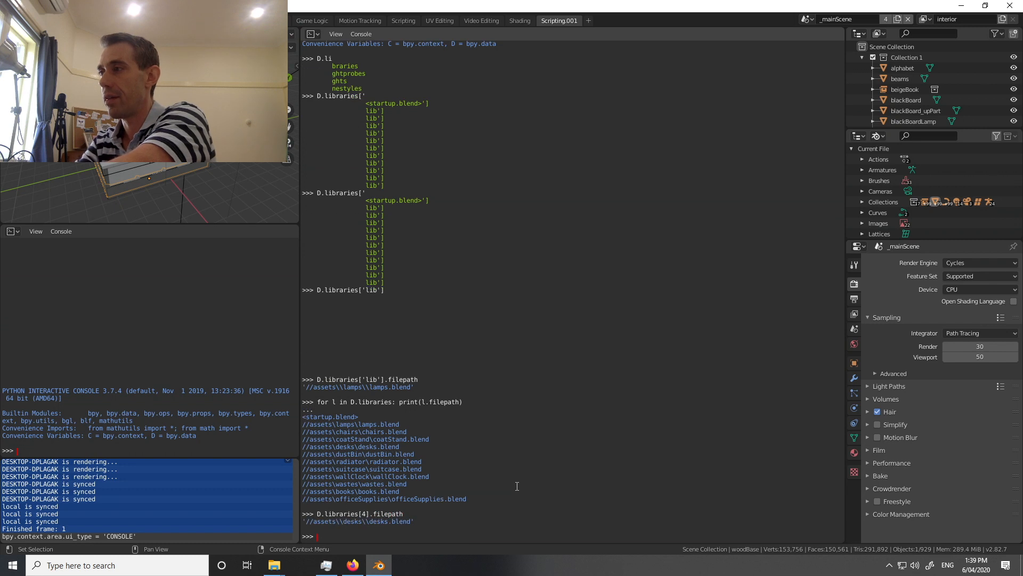
- Begin assigning D.libraries[4].filepath the network path '\\\\RENDER3-PC\\Users\BLENDER_TESTER\Desktop\Blender pro in the console
key("Up")
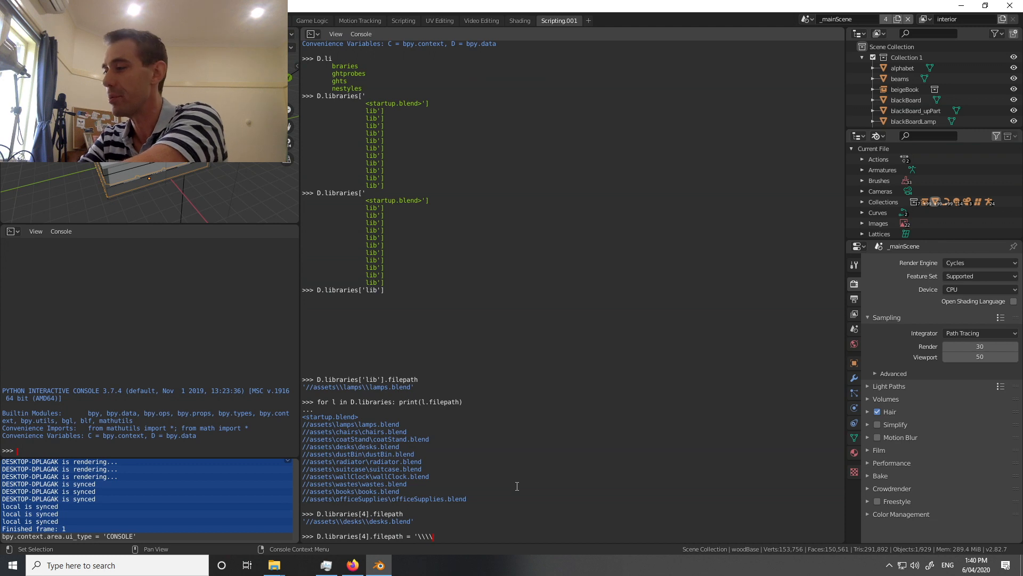
type("RENDER3-")
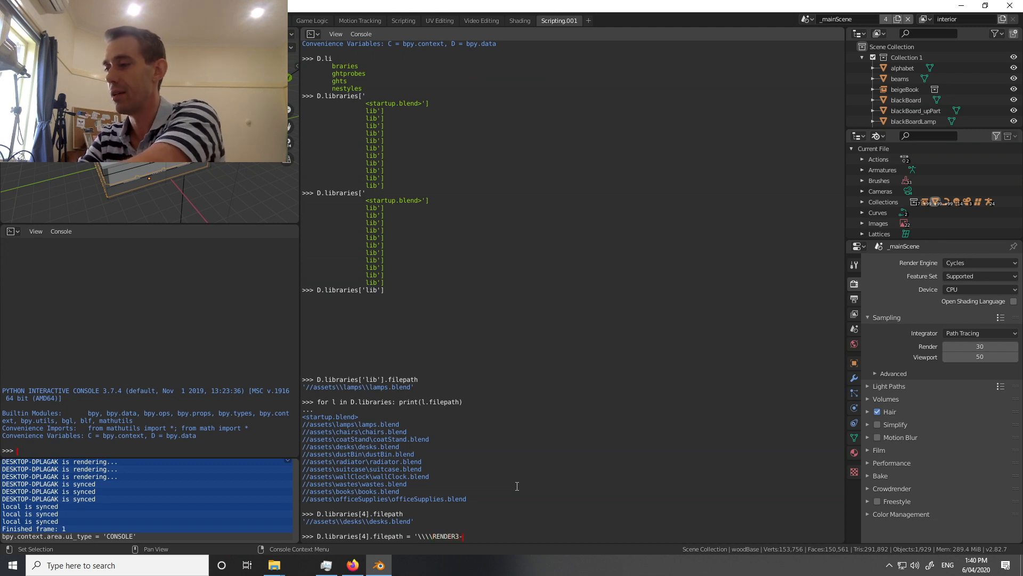
type("PC\\\\")
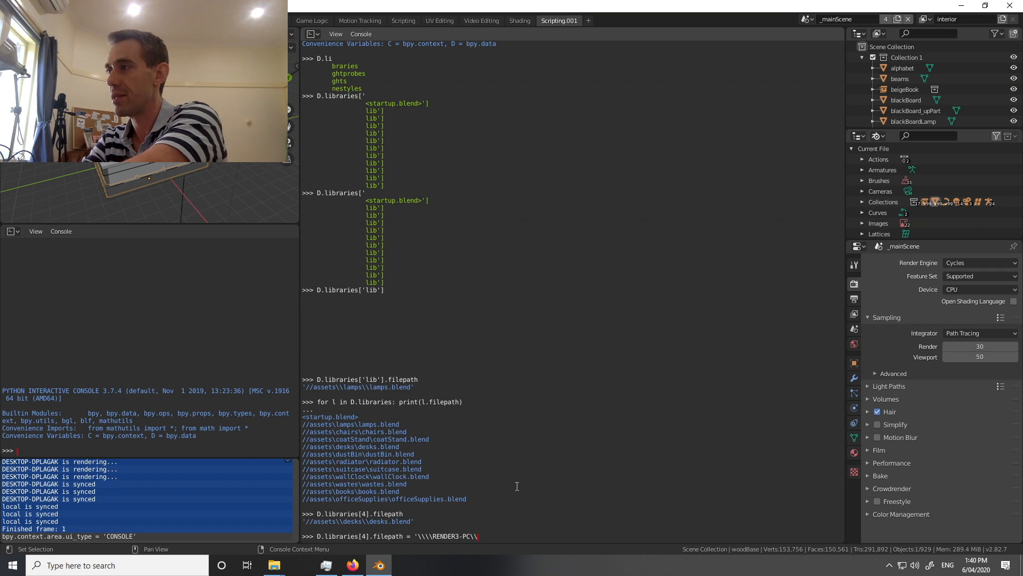
type("Users\\")
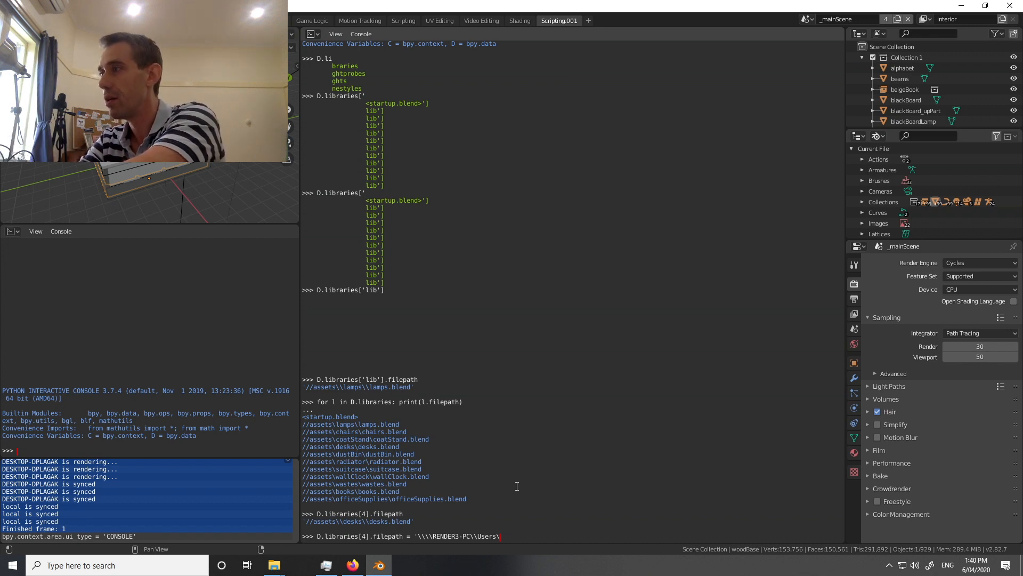
type("BLENDER_TES")
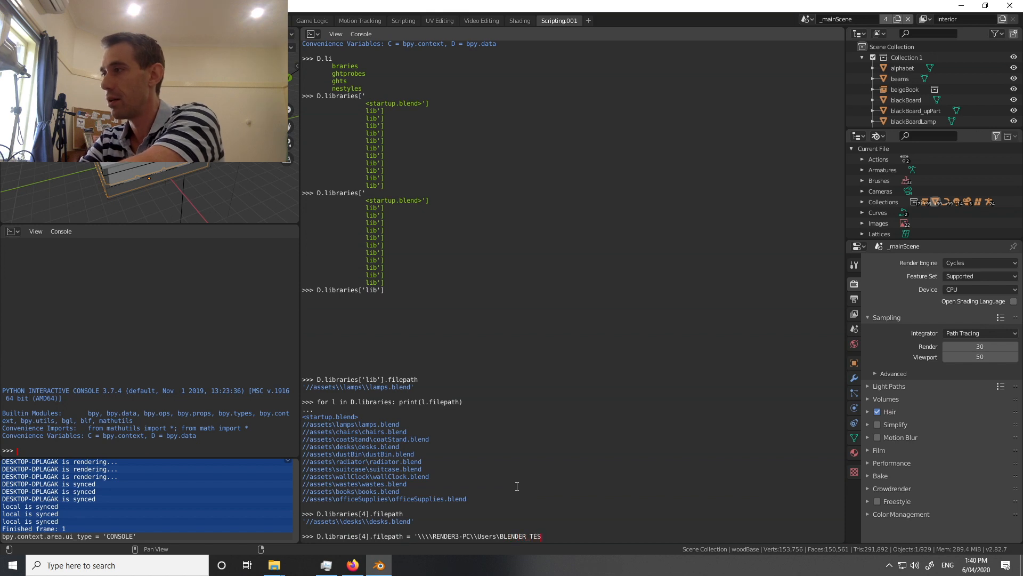
type("TER")
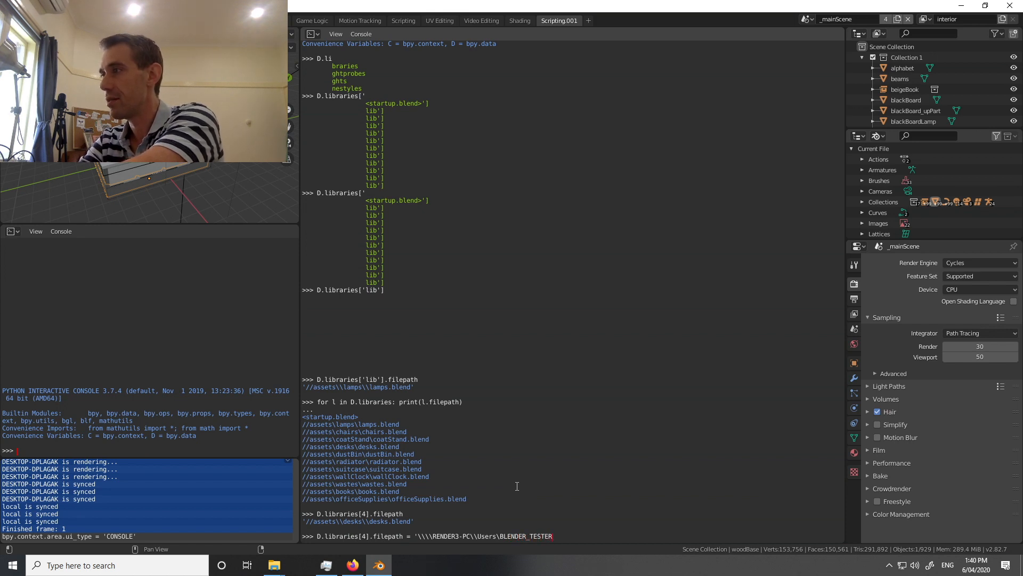
type("\\Deskt")
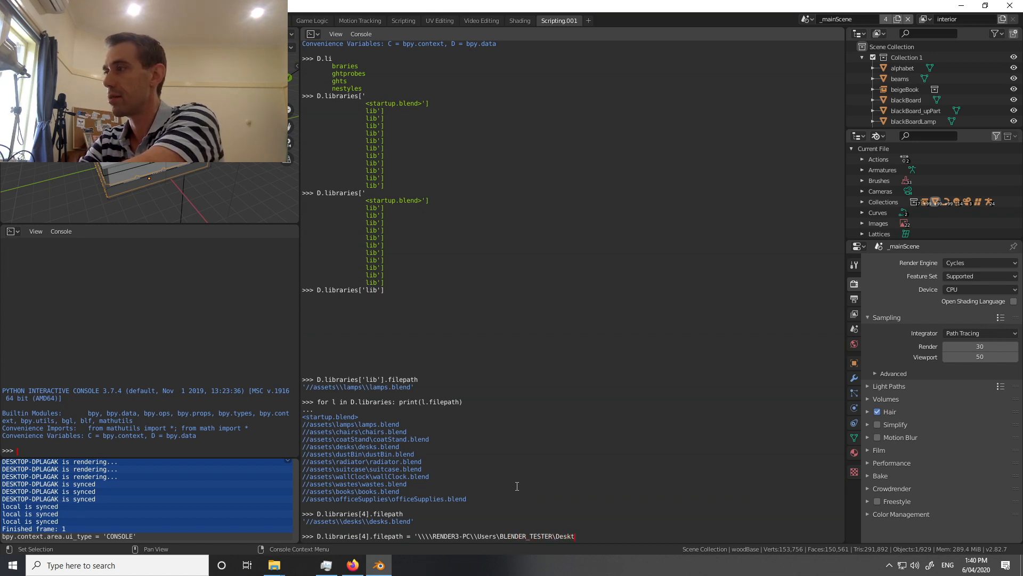
type("op\\Blender proe")
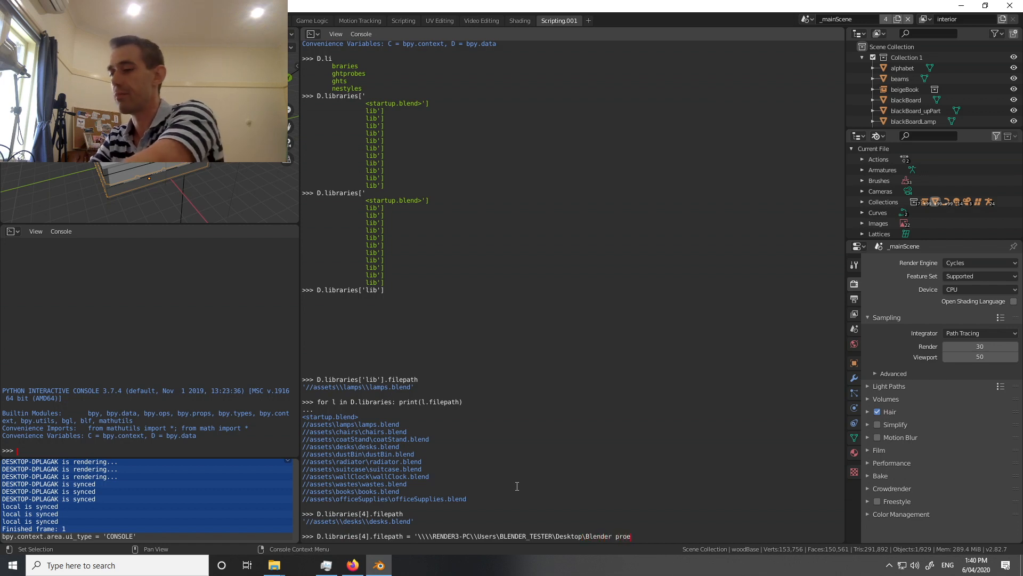
- Double the single backslashes before BLENDER_TESTER, Desktop and Blender in the unfinished path, and return to its end
key("ctrl+Left")
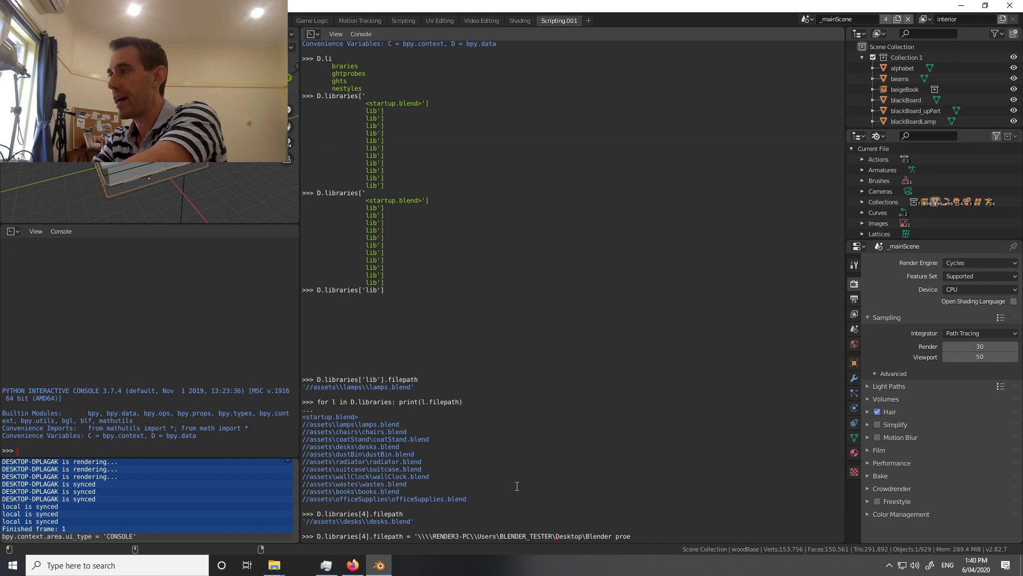
key("ctrl+Left")
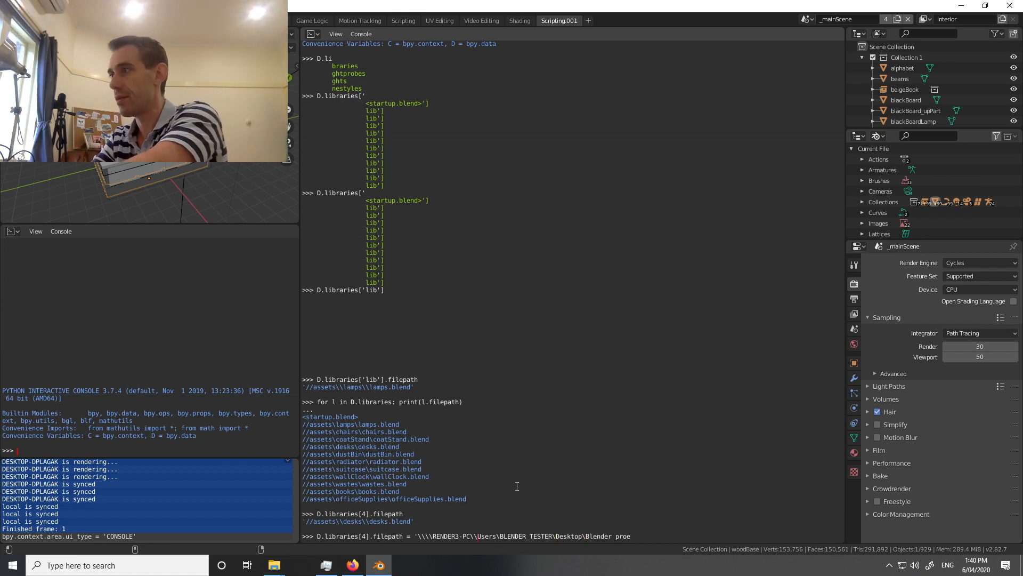
type("\\")
key("ctrl+Right")
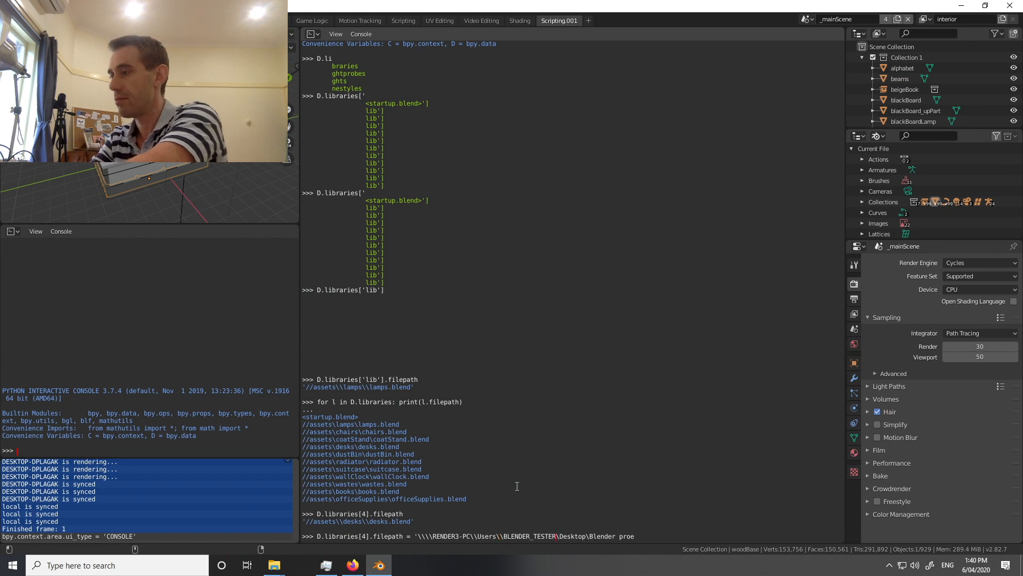
type("\\")
key("ctrl+Right")
type("\\")
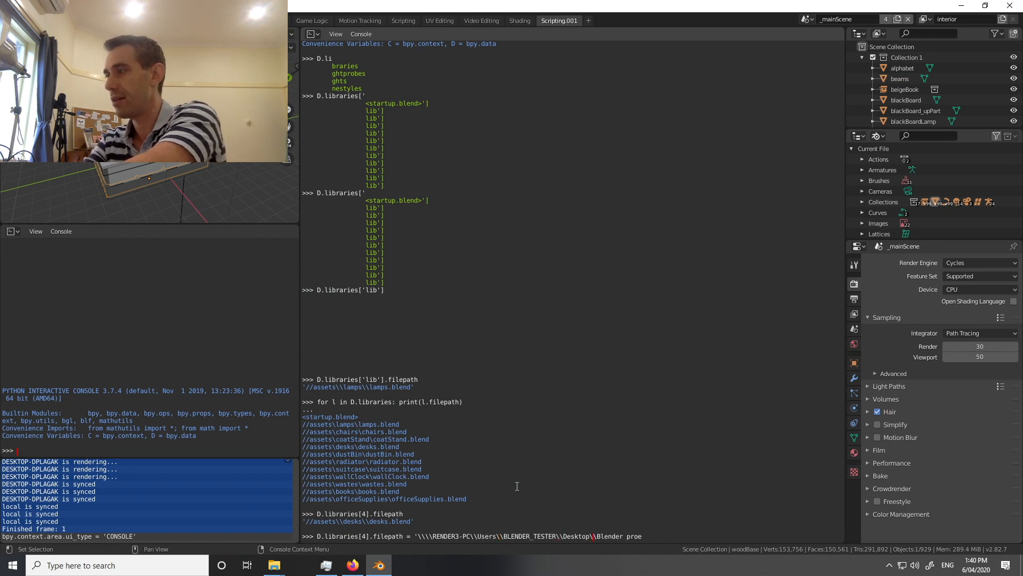
key("ctrl+Right")
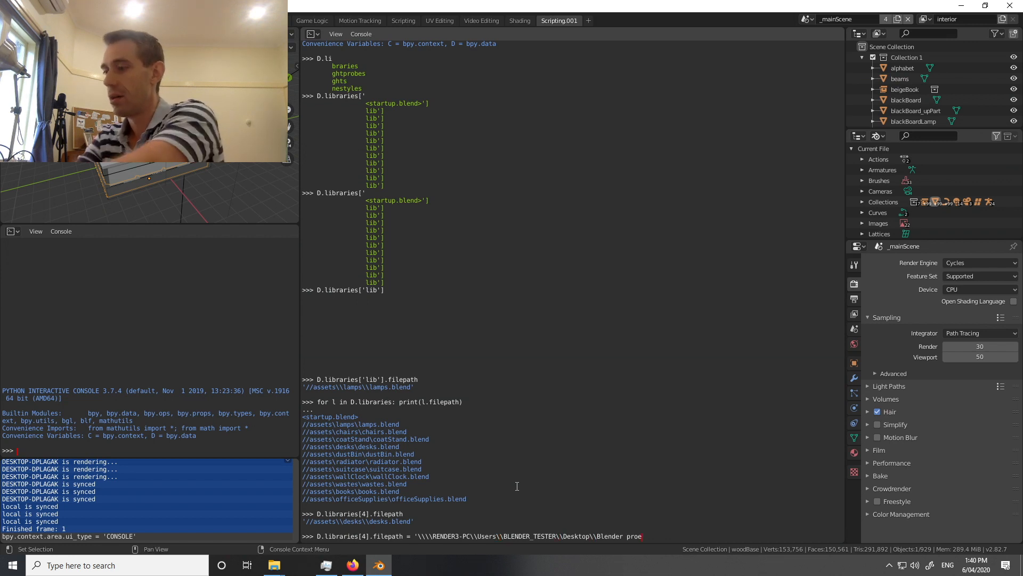
- Complete the path with Blender projects\\classroom\\assets\\desks\\desks.blend' and run the assignment
type("ects\\\\")
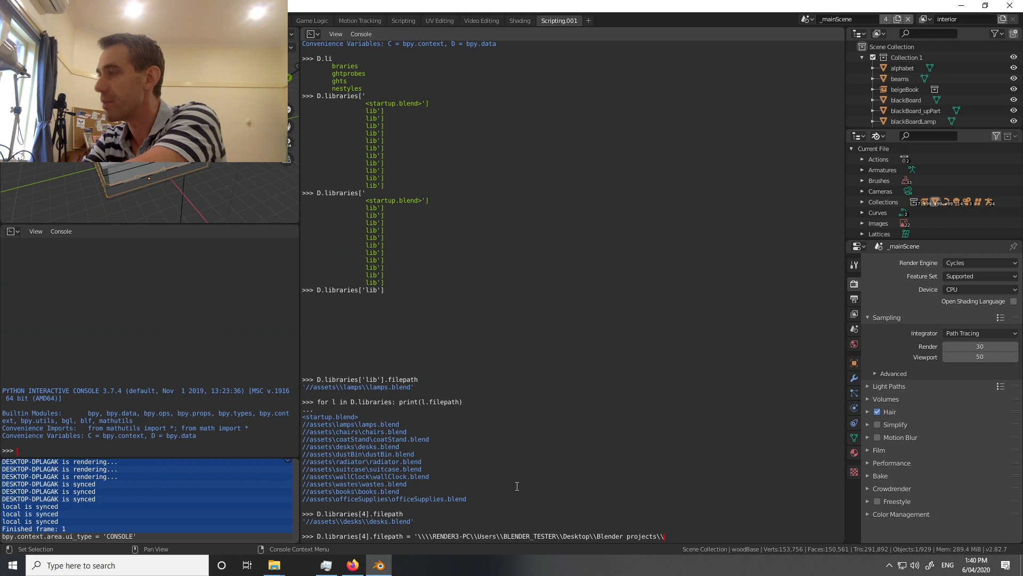
type("classroom\\\\")
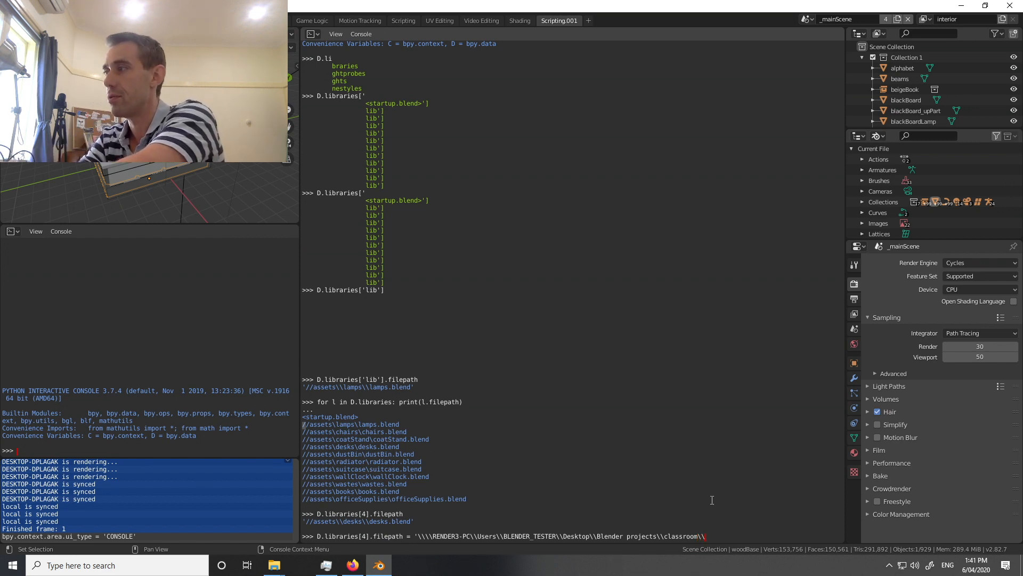
type("desks")
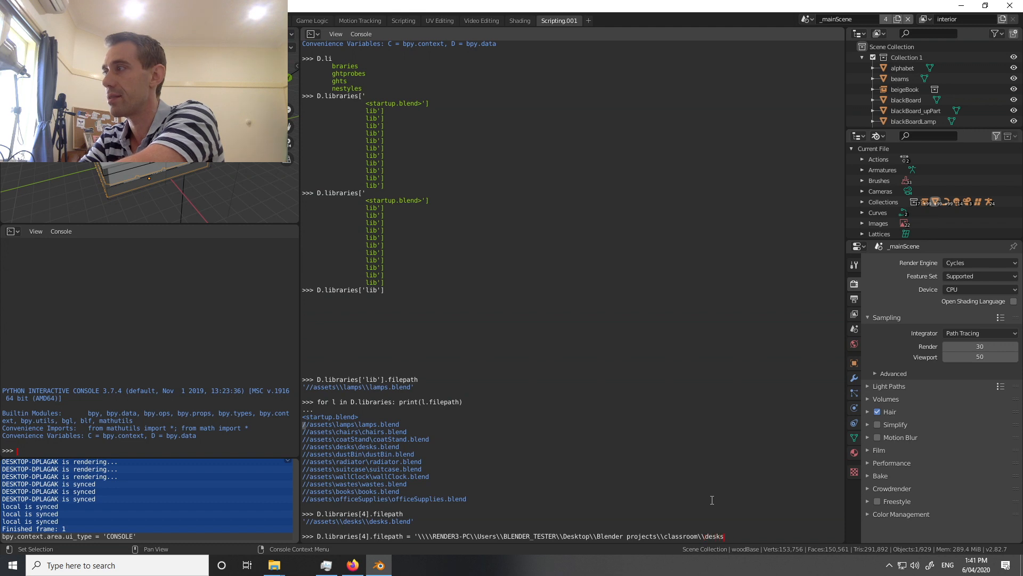
key("BackSpace")
key("BackSpace")
key("BackSpace")
key("BackSpace")
key("BackSpace")
type("a")
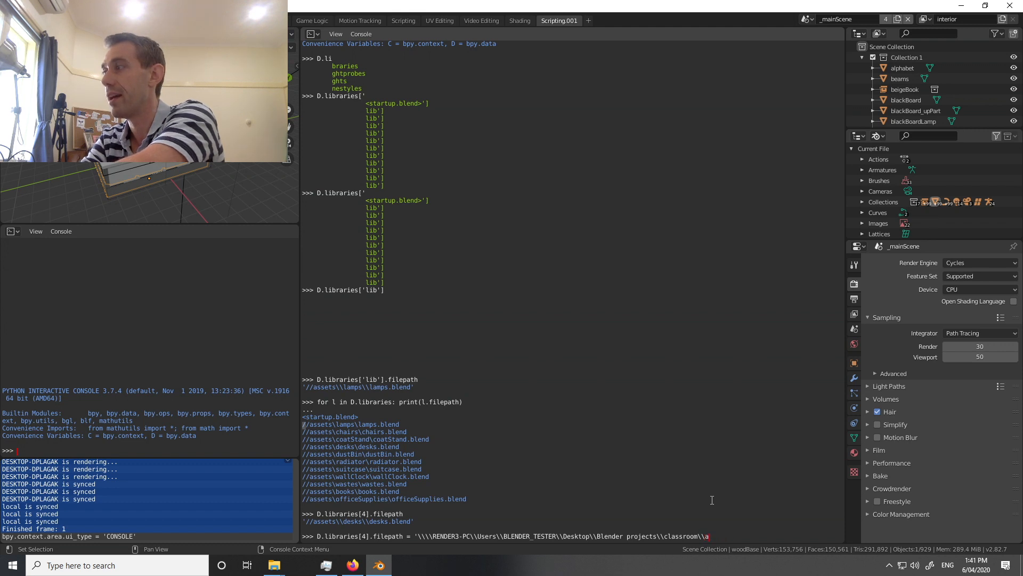
type("ssets")
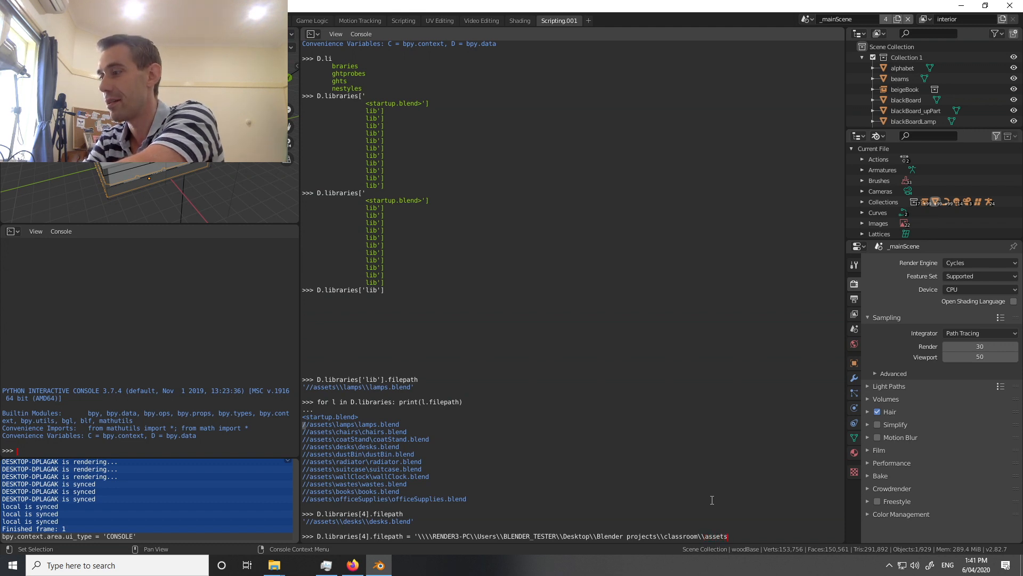
type("\\\\desks")
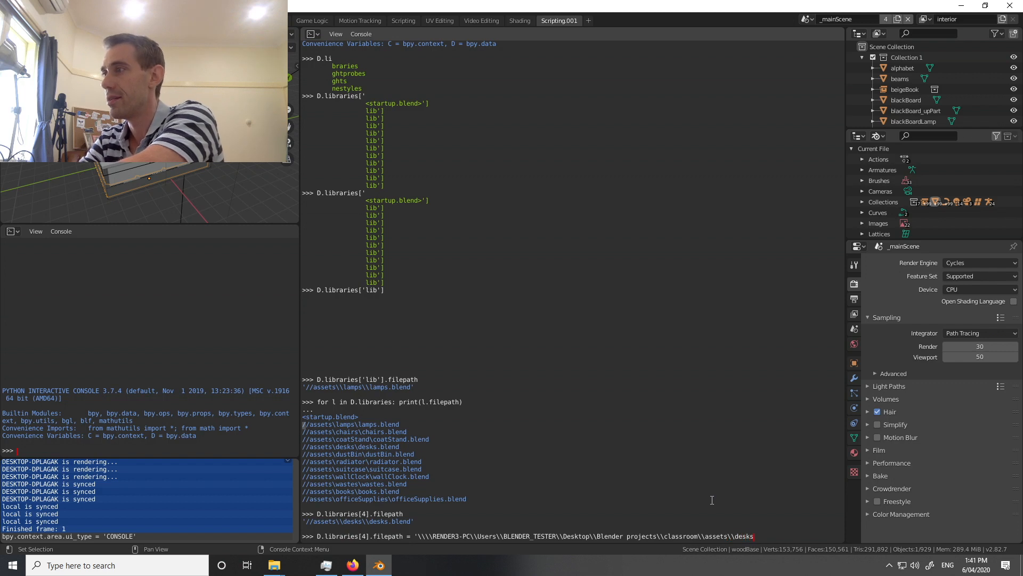
type("\\\\de")
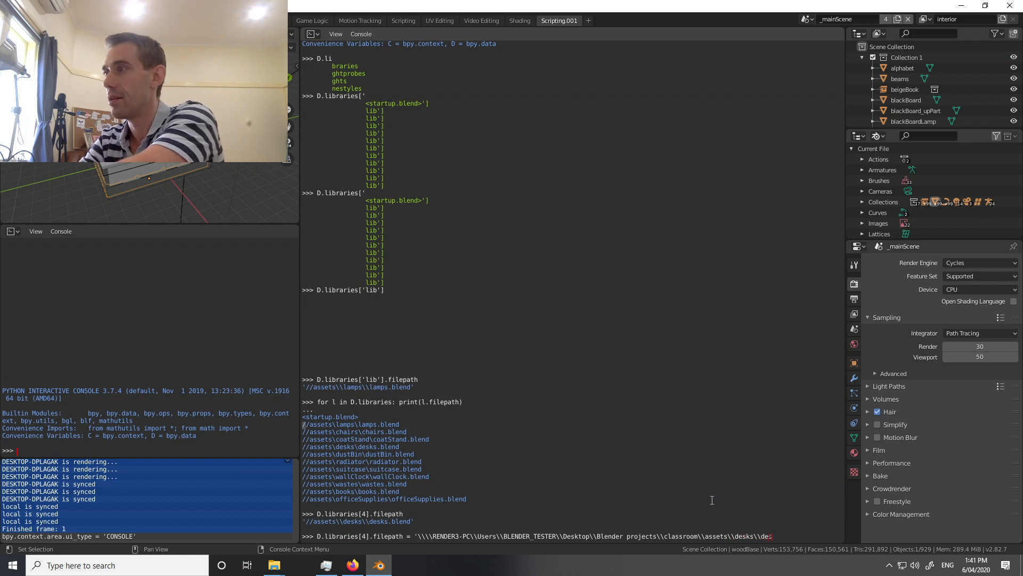
type("sks")
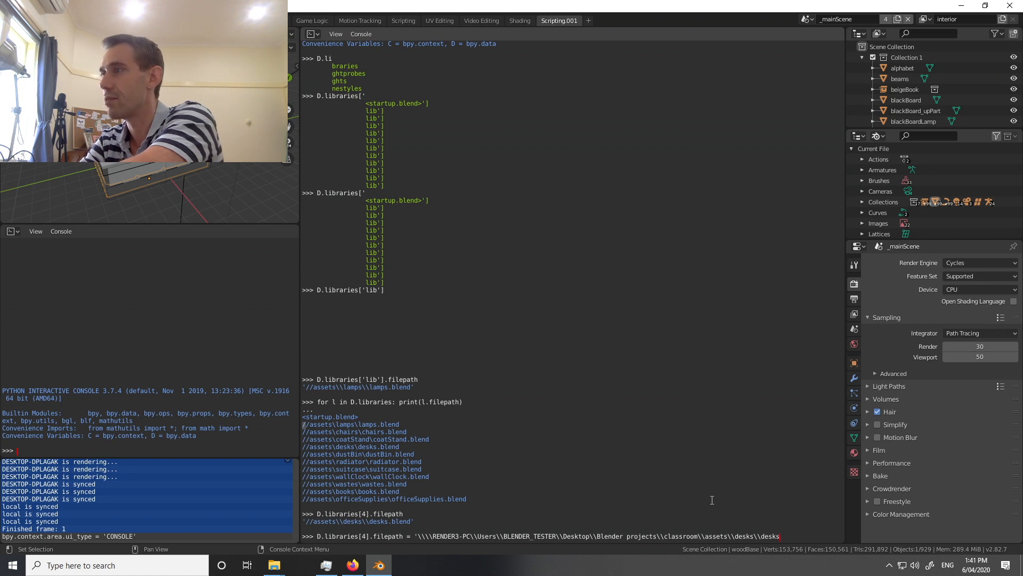
type("k.bblend")
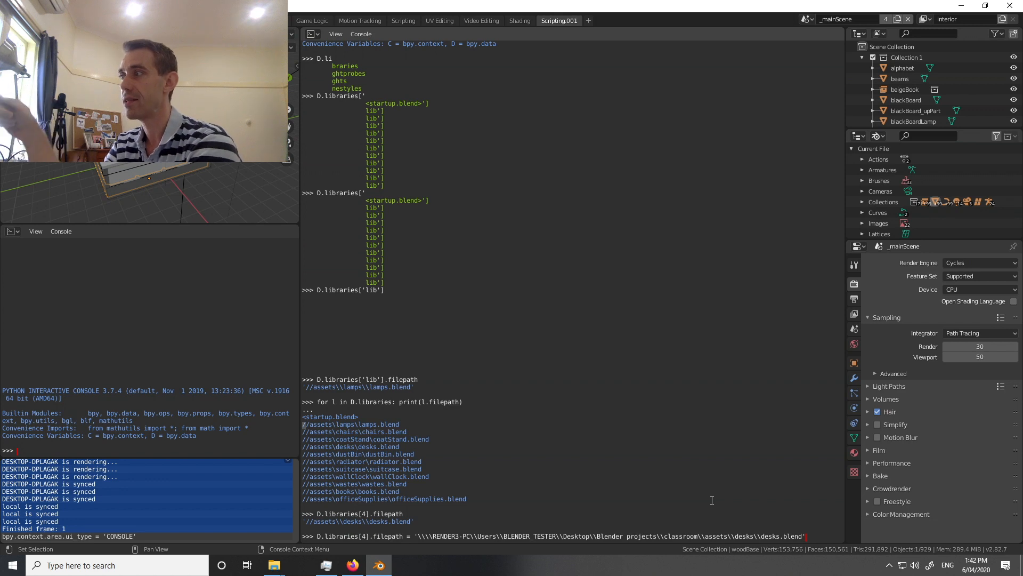
key("Return")
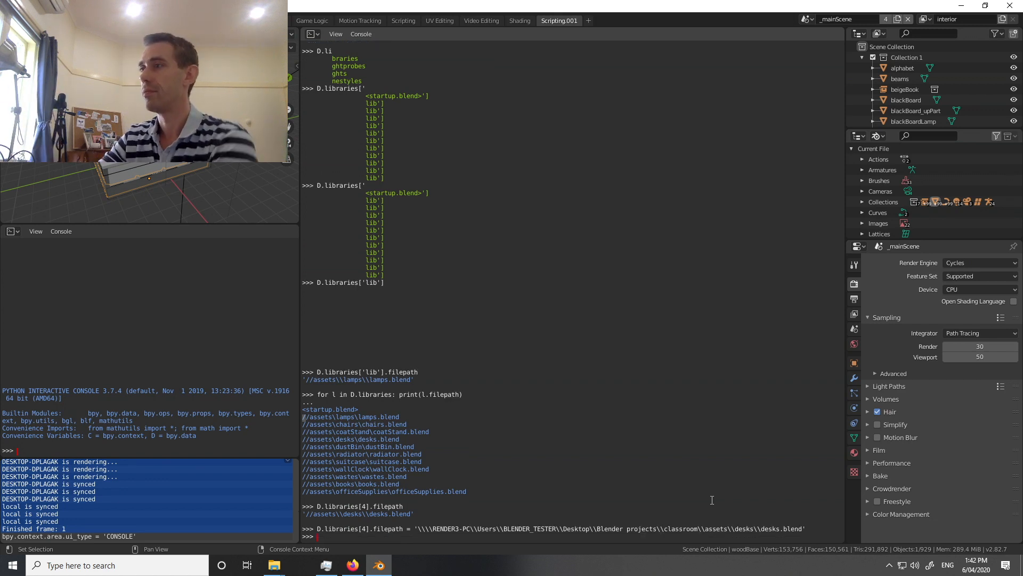
- Rerun D.libraries[4].filepath from the console history to check the newly assigned desks library path
key("Up")
key("Up")
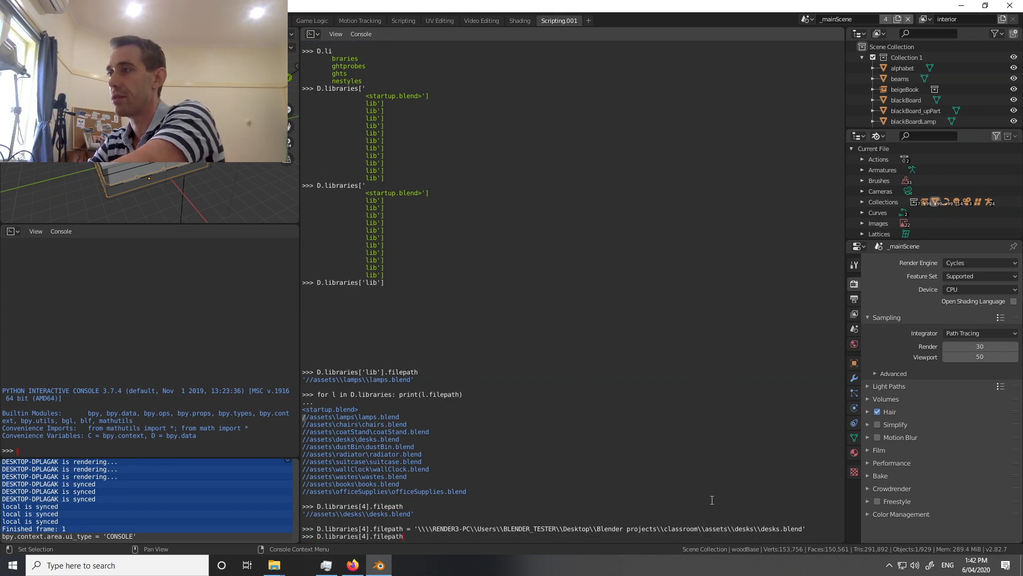
key("Return")
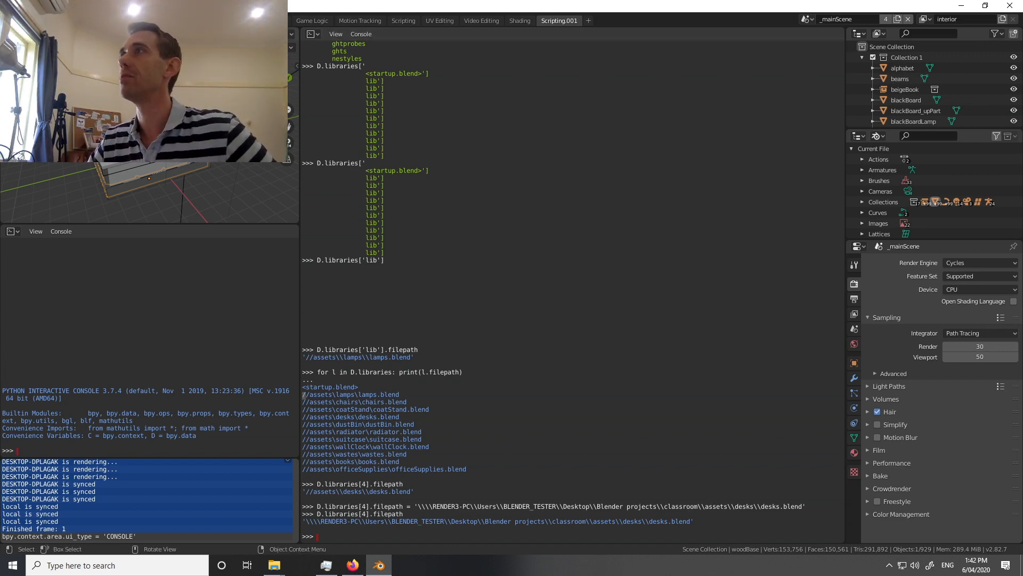
- Return to the classroom layout workspace, resync the Crowdrender nodes and render a still
left_click(274, 20)
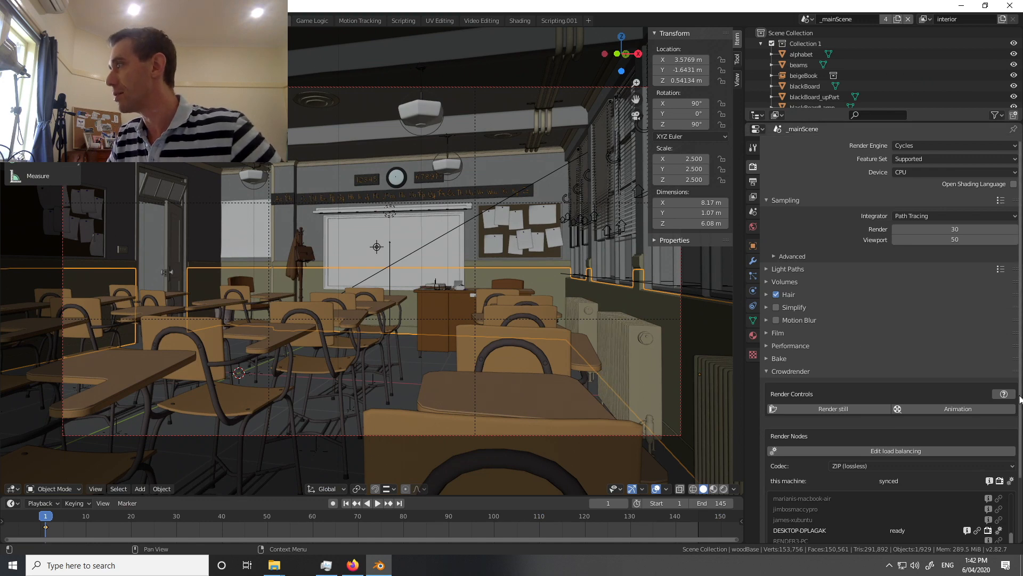
scroll(1021, 399, "down", 3)
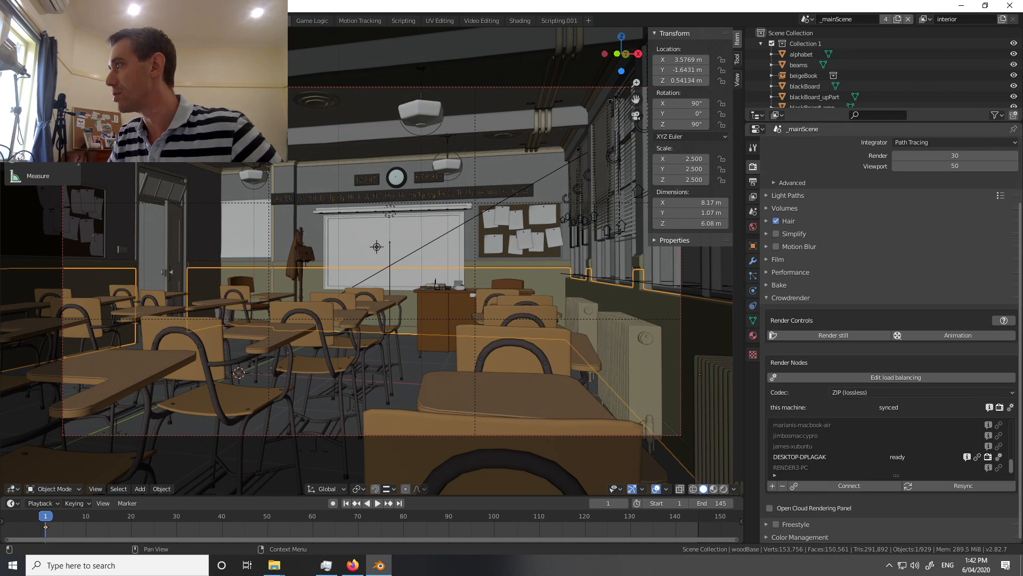
left_click(962, 494)
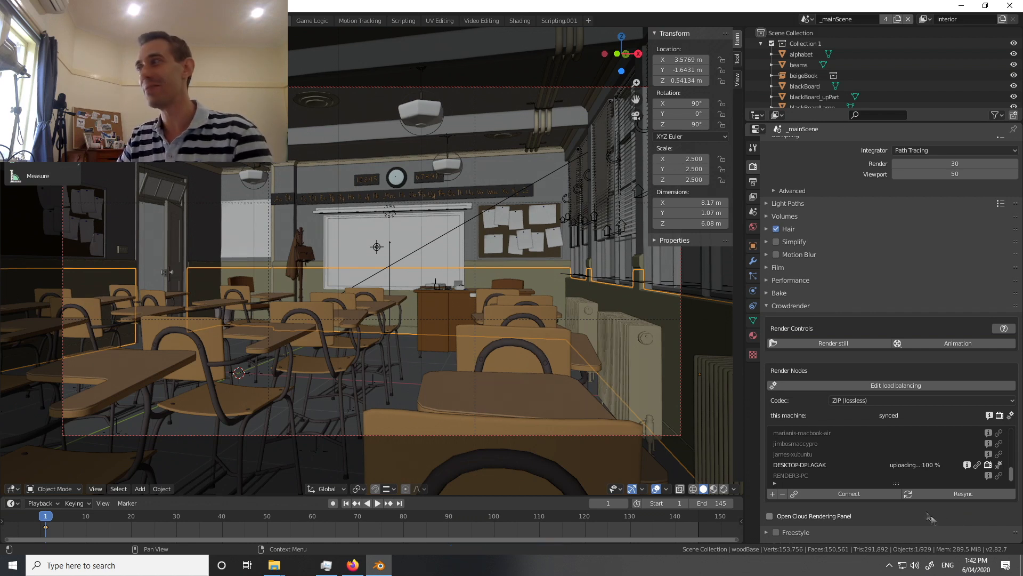
left_click(844, 344)
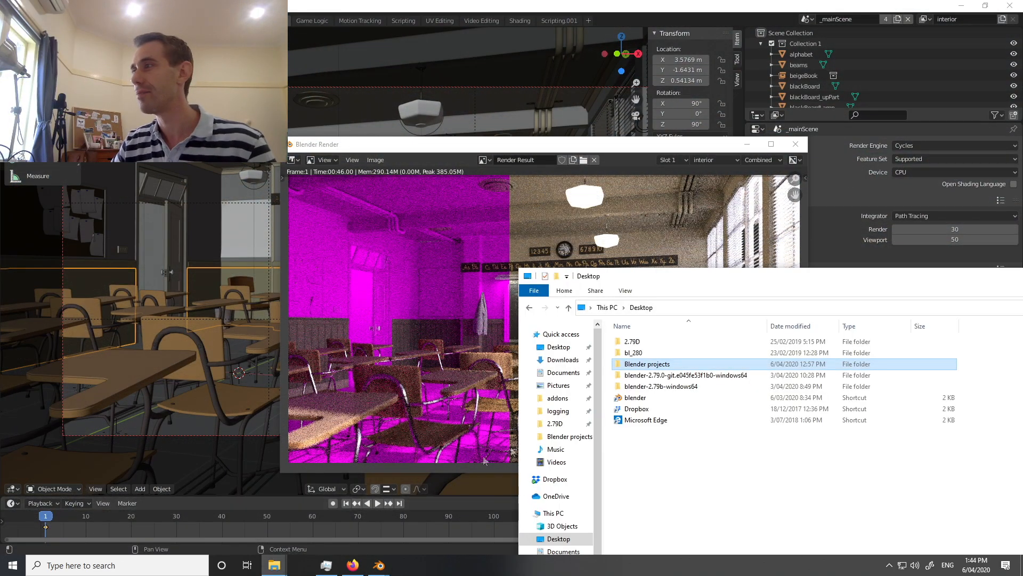
- Review the full network path in the open Blender projects sharing properties, and close the dialog without changes
left_click(348, 523)
mouse_move(274, 569)
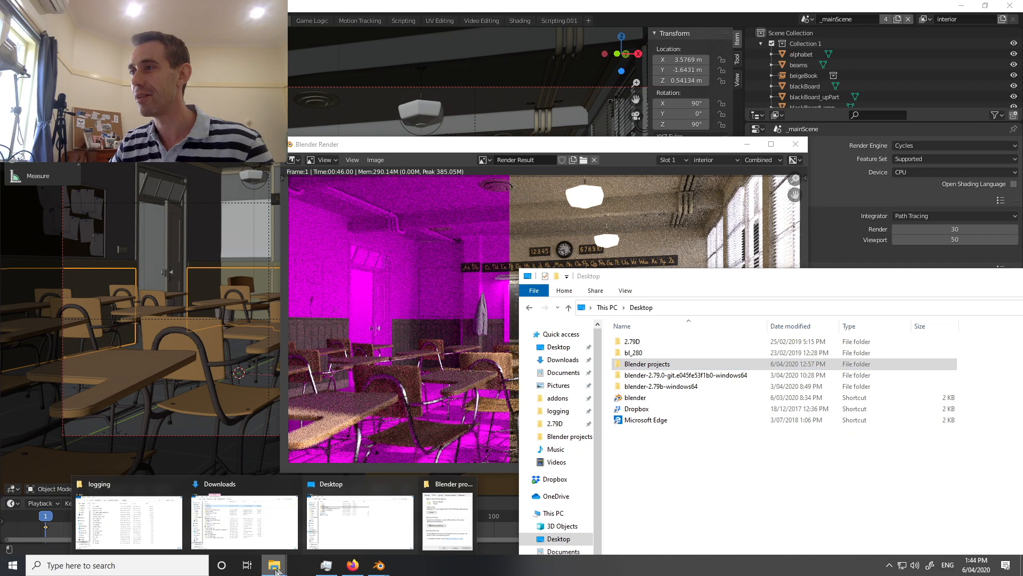
left_click(441, 525)
left_click_drag(539, 376, 715, 397)
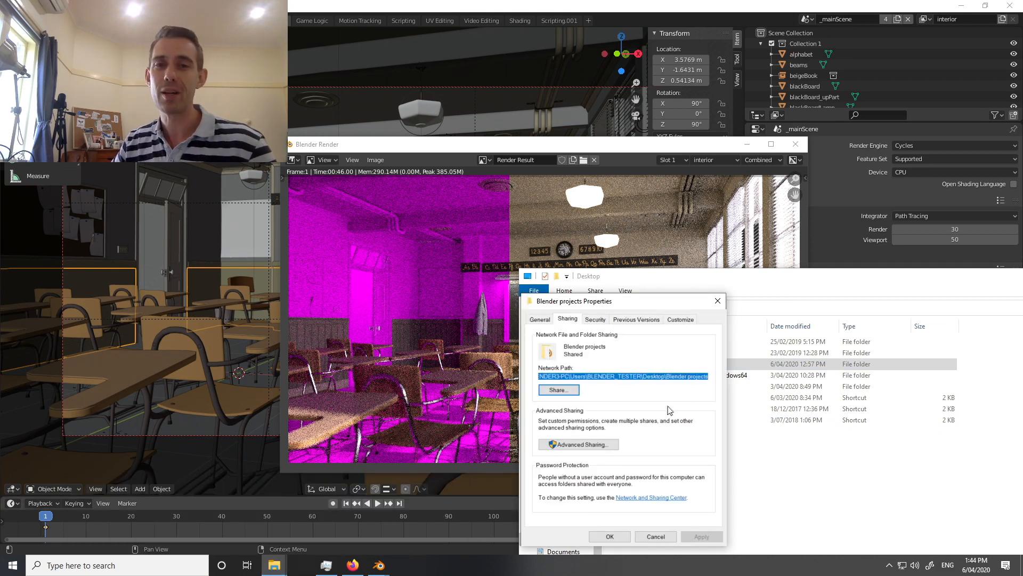
left_click(590, 376)
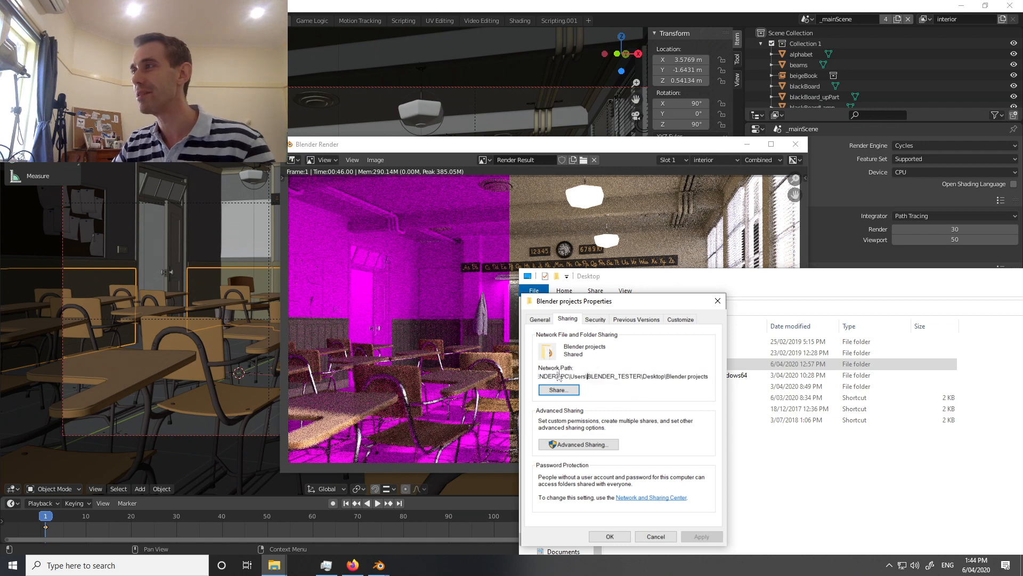
left_click_drag(561, 377, 714, 374)
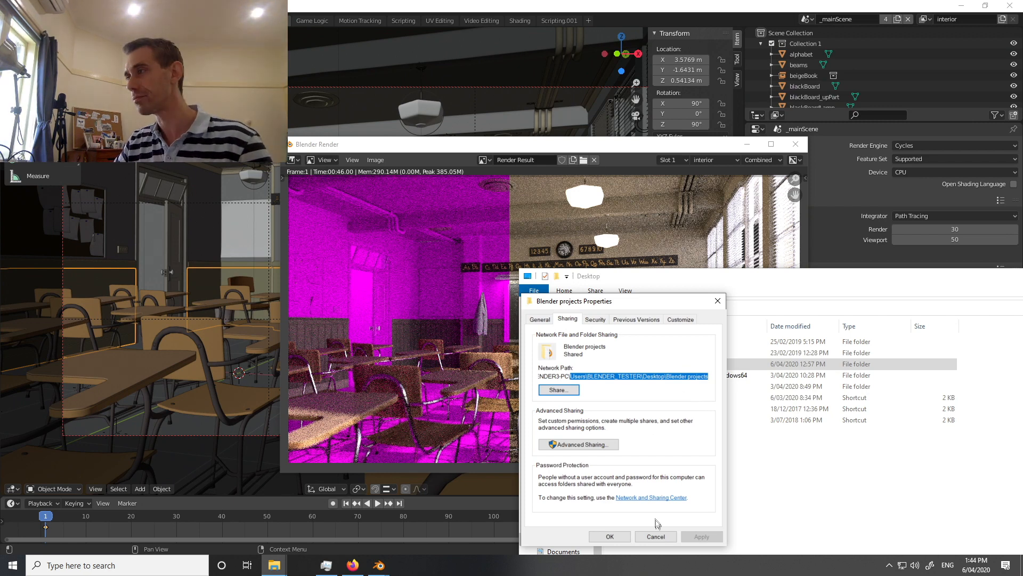
left_click(656, 536)
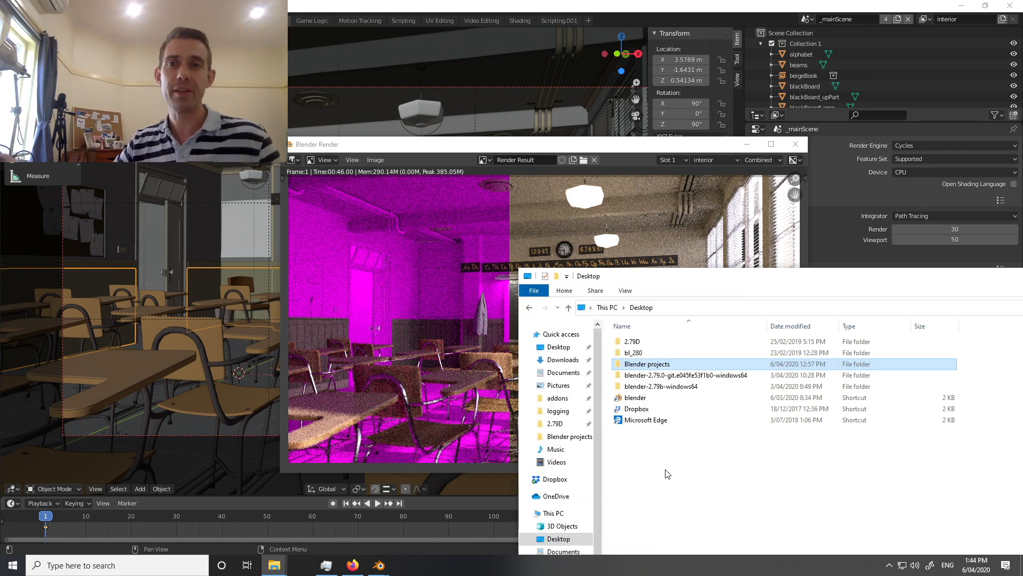